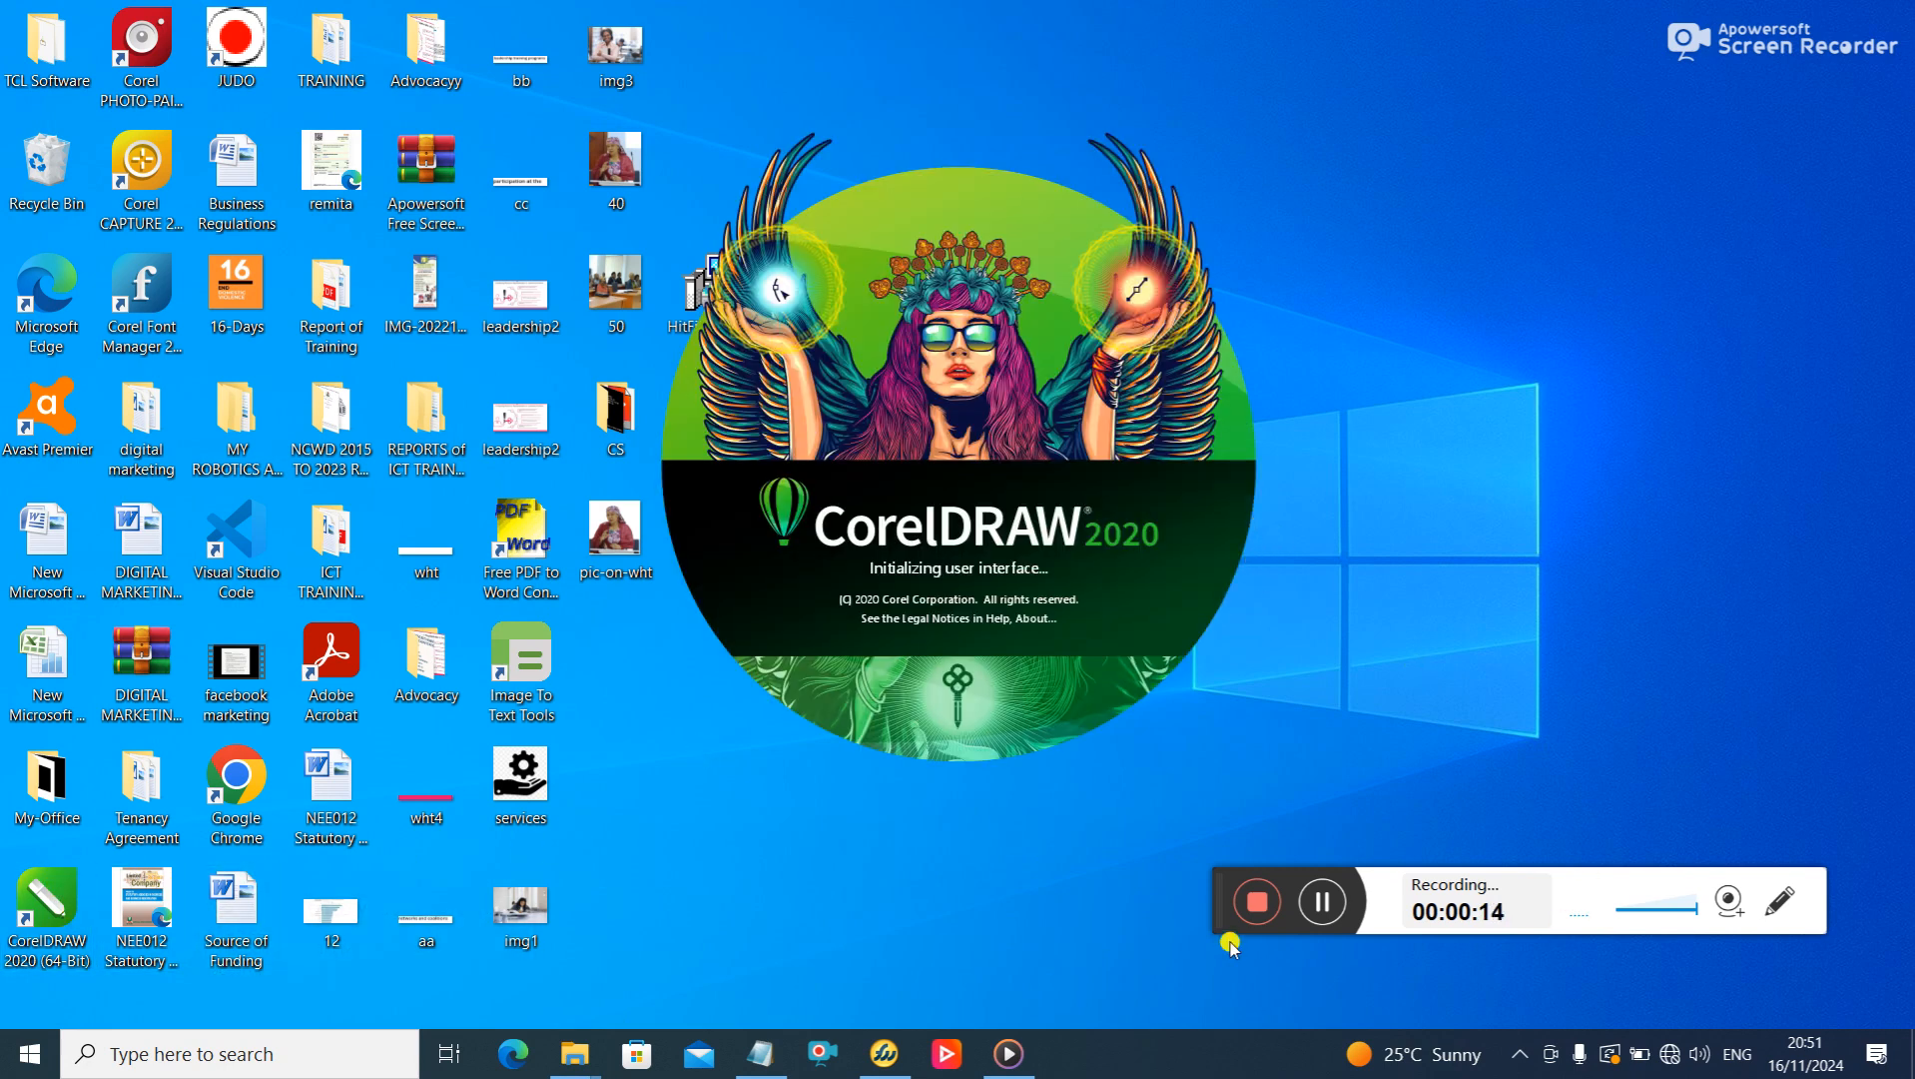
# - Create a new A4 portrait document with the CorelDRAW default preset, CMYK colour mode and 300 dpi resolution
pyautogui.moveTo(1236, 895); pyautogui.dragTo(1324, 961)
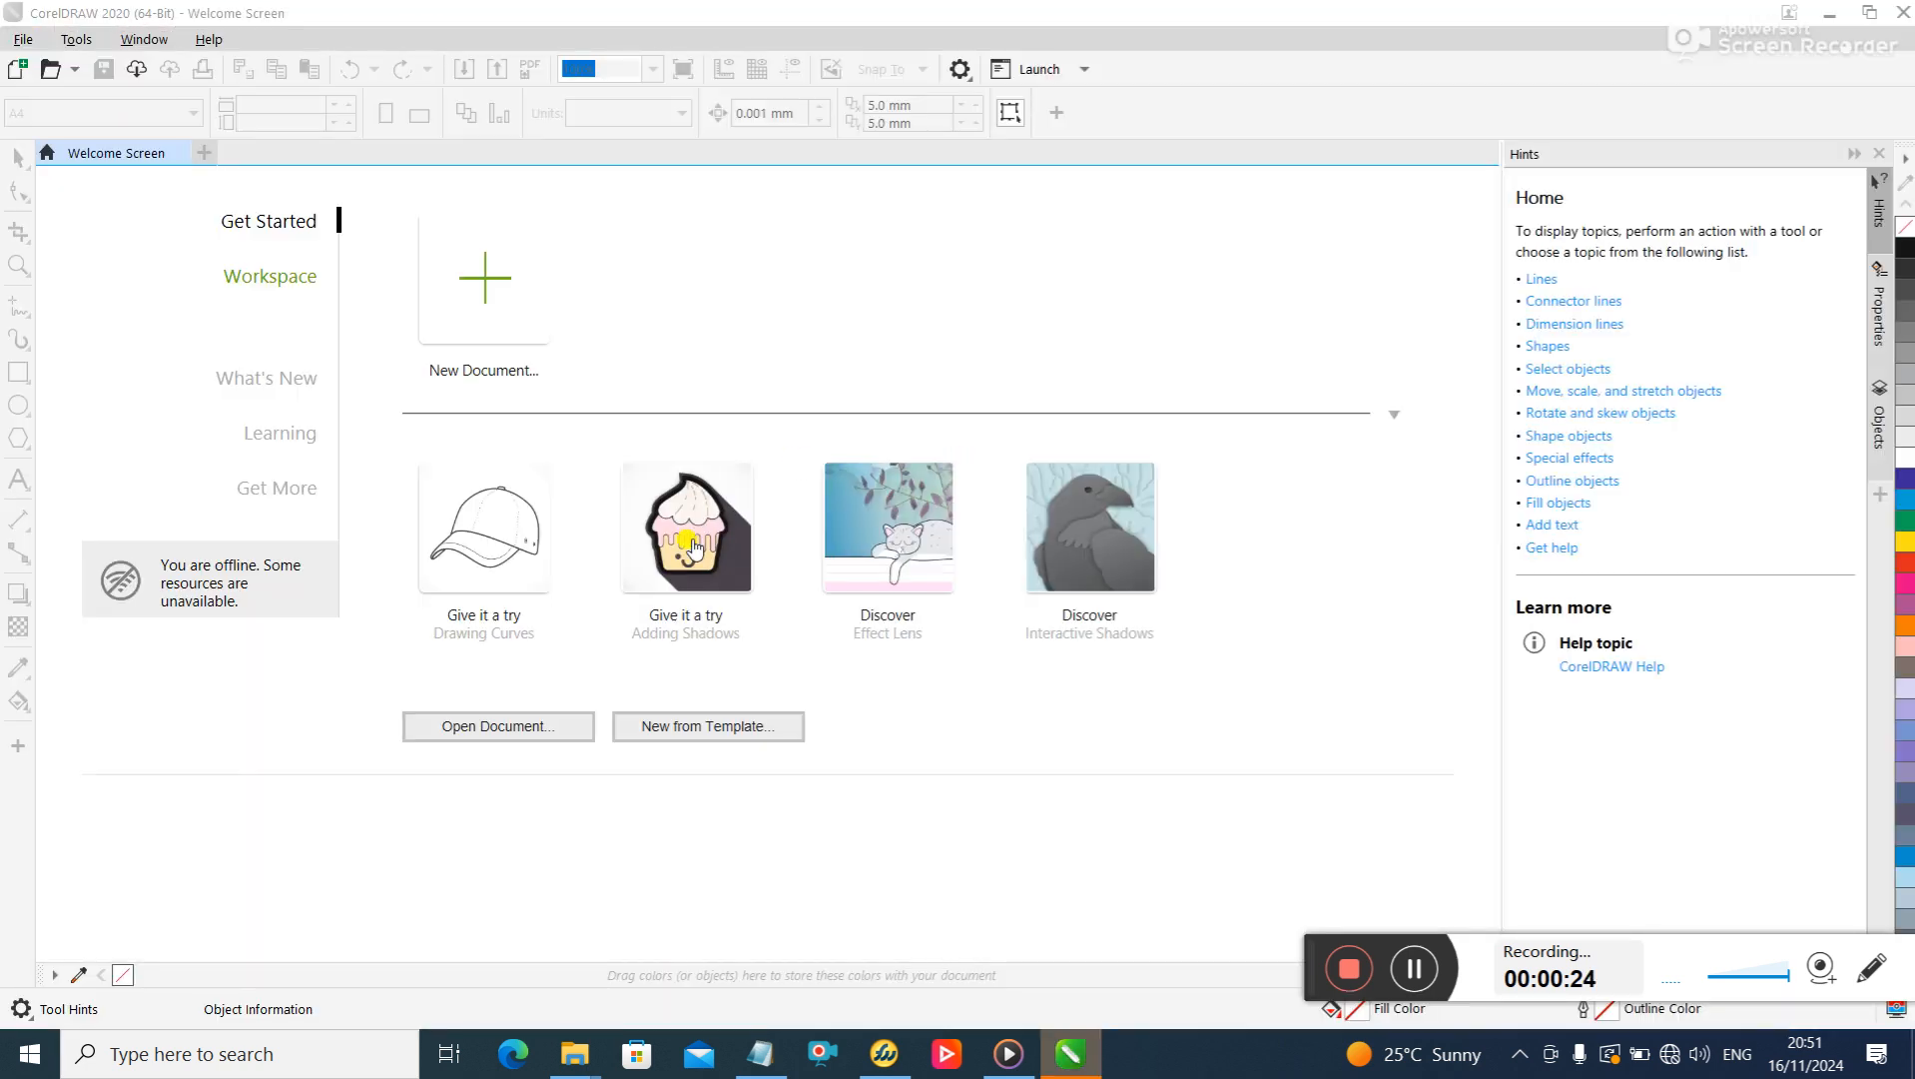
pyautogui.click(475, 261)
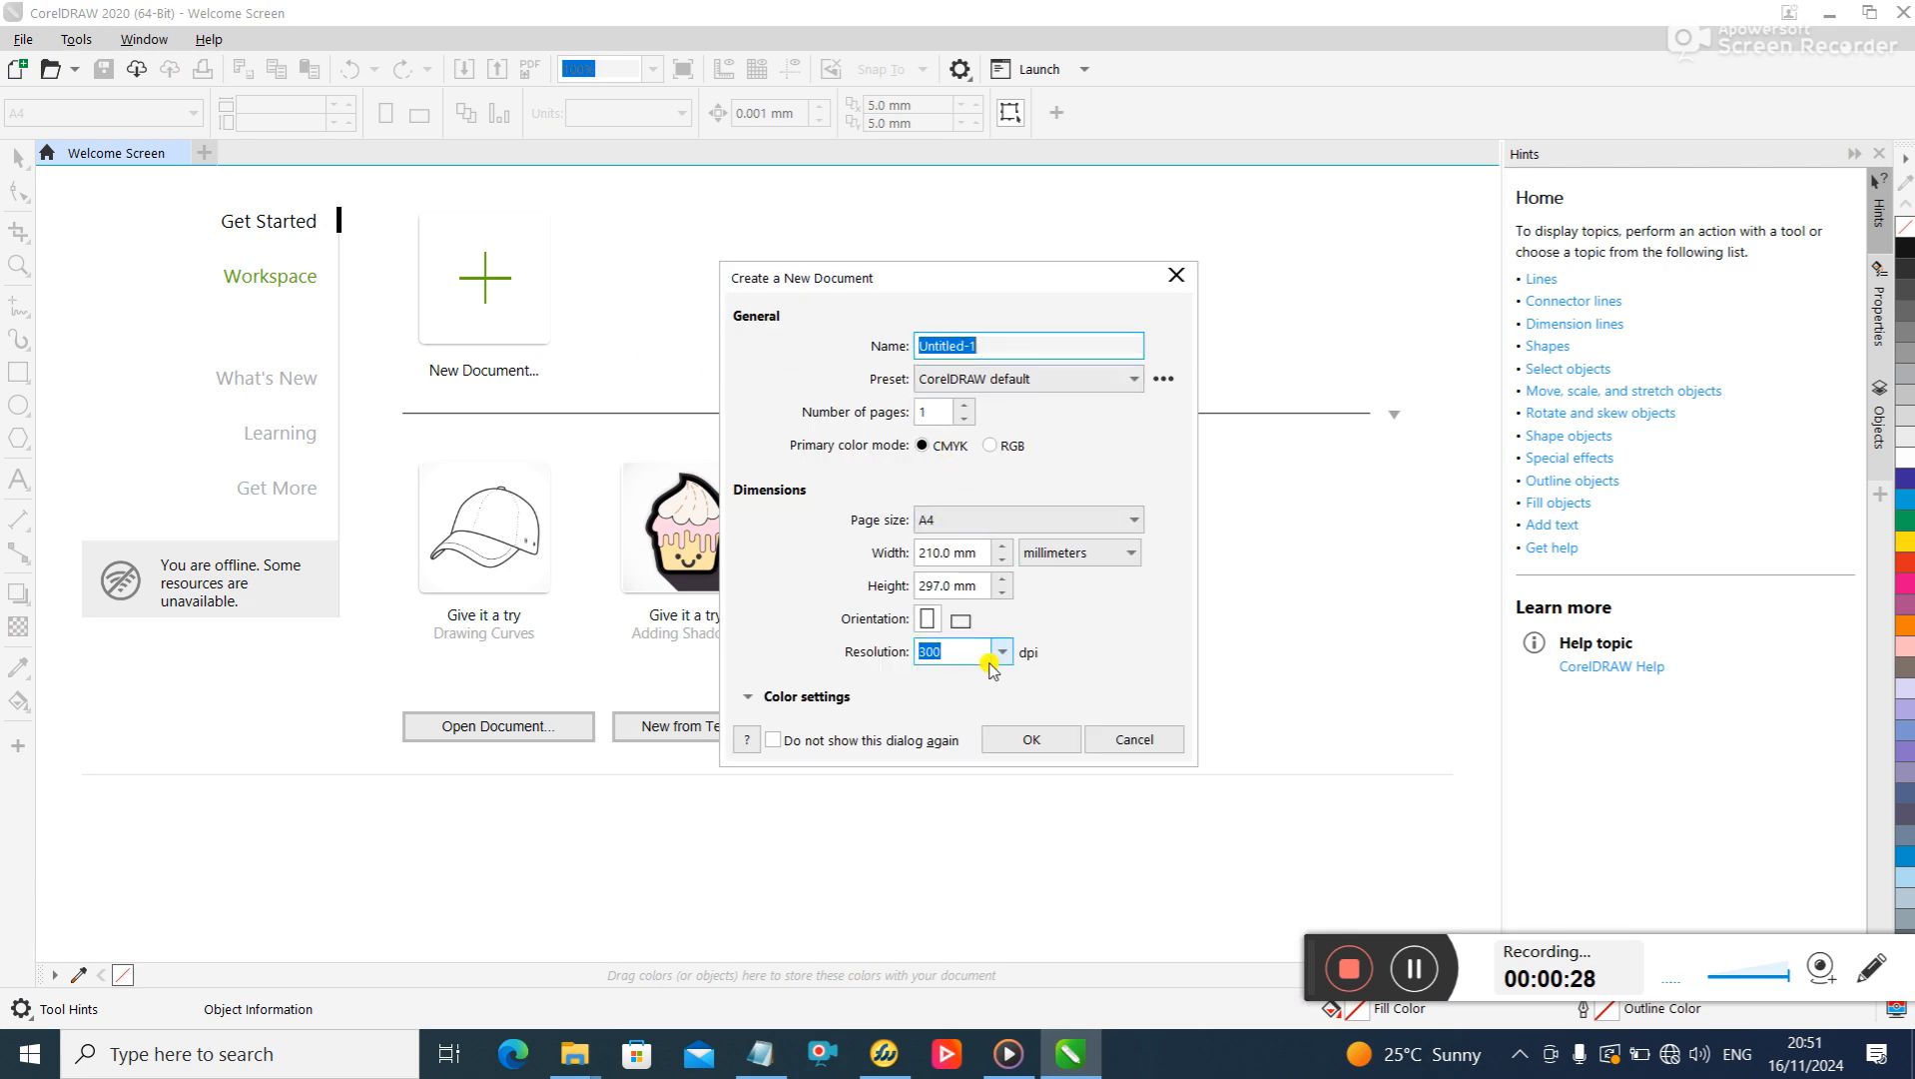
pyautogui.click(1036, 737)
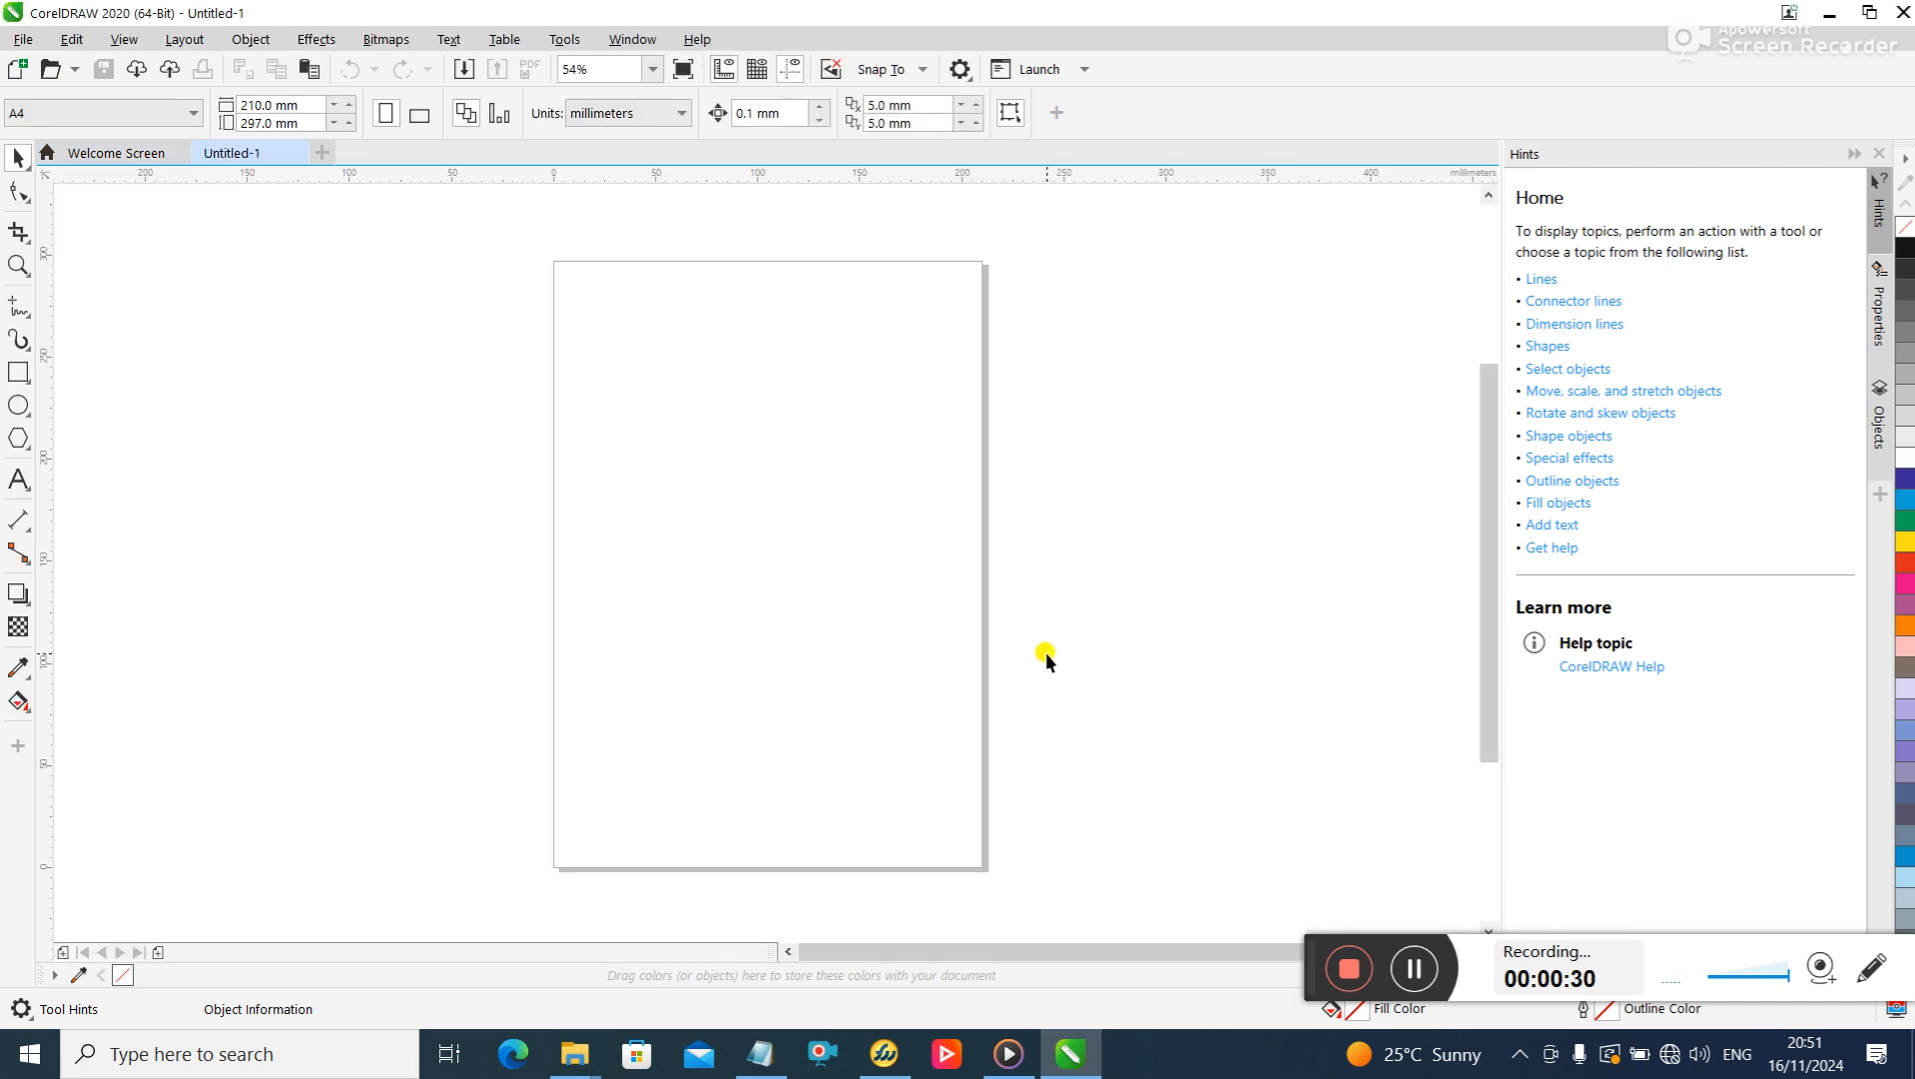
# - Import the PNG image 40 from the Desktop onto the page and enlarge it proportionally to about 111%
pyautogui.click(22, 39)
pyautogui.click(118, 427)
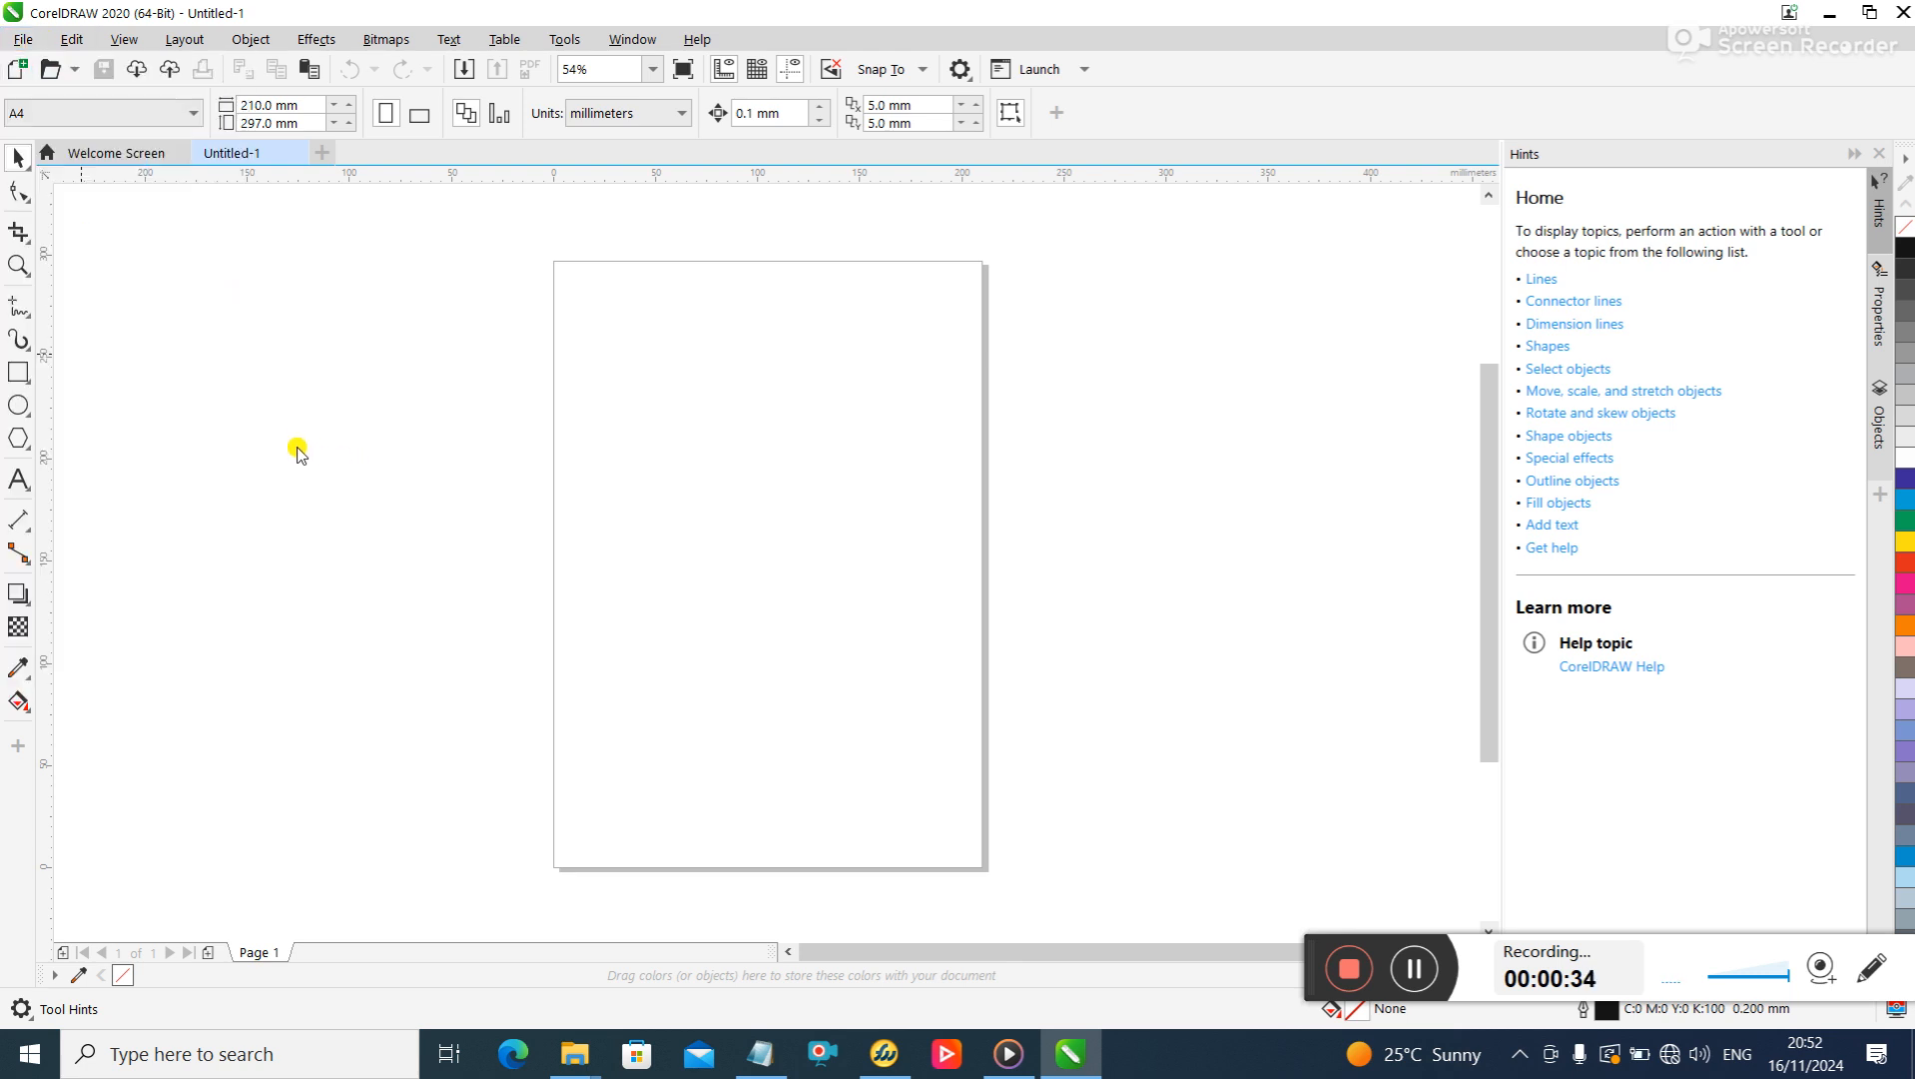
pyautogui.scroll(-4, 370, 296)
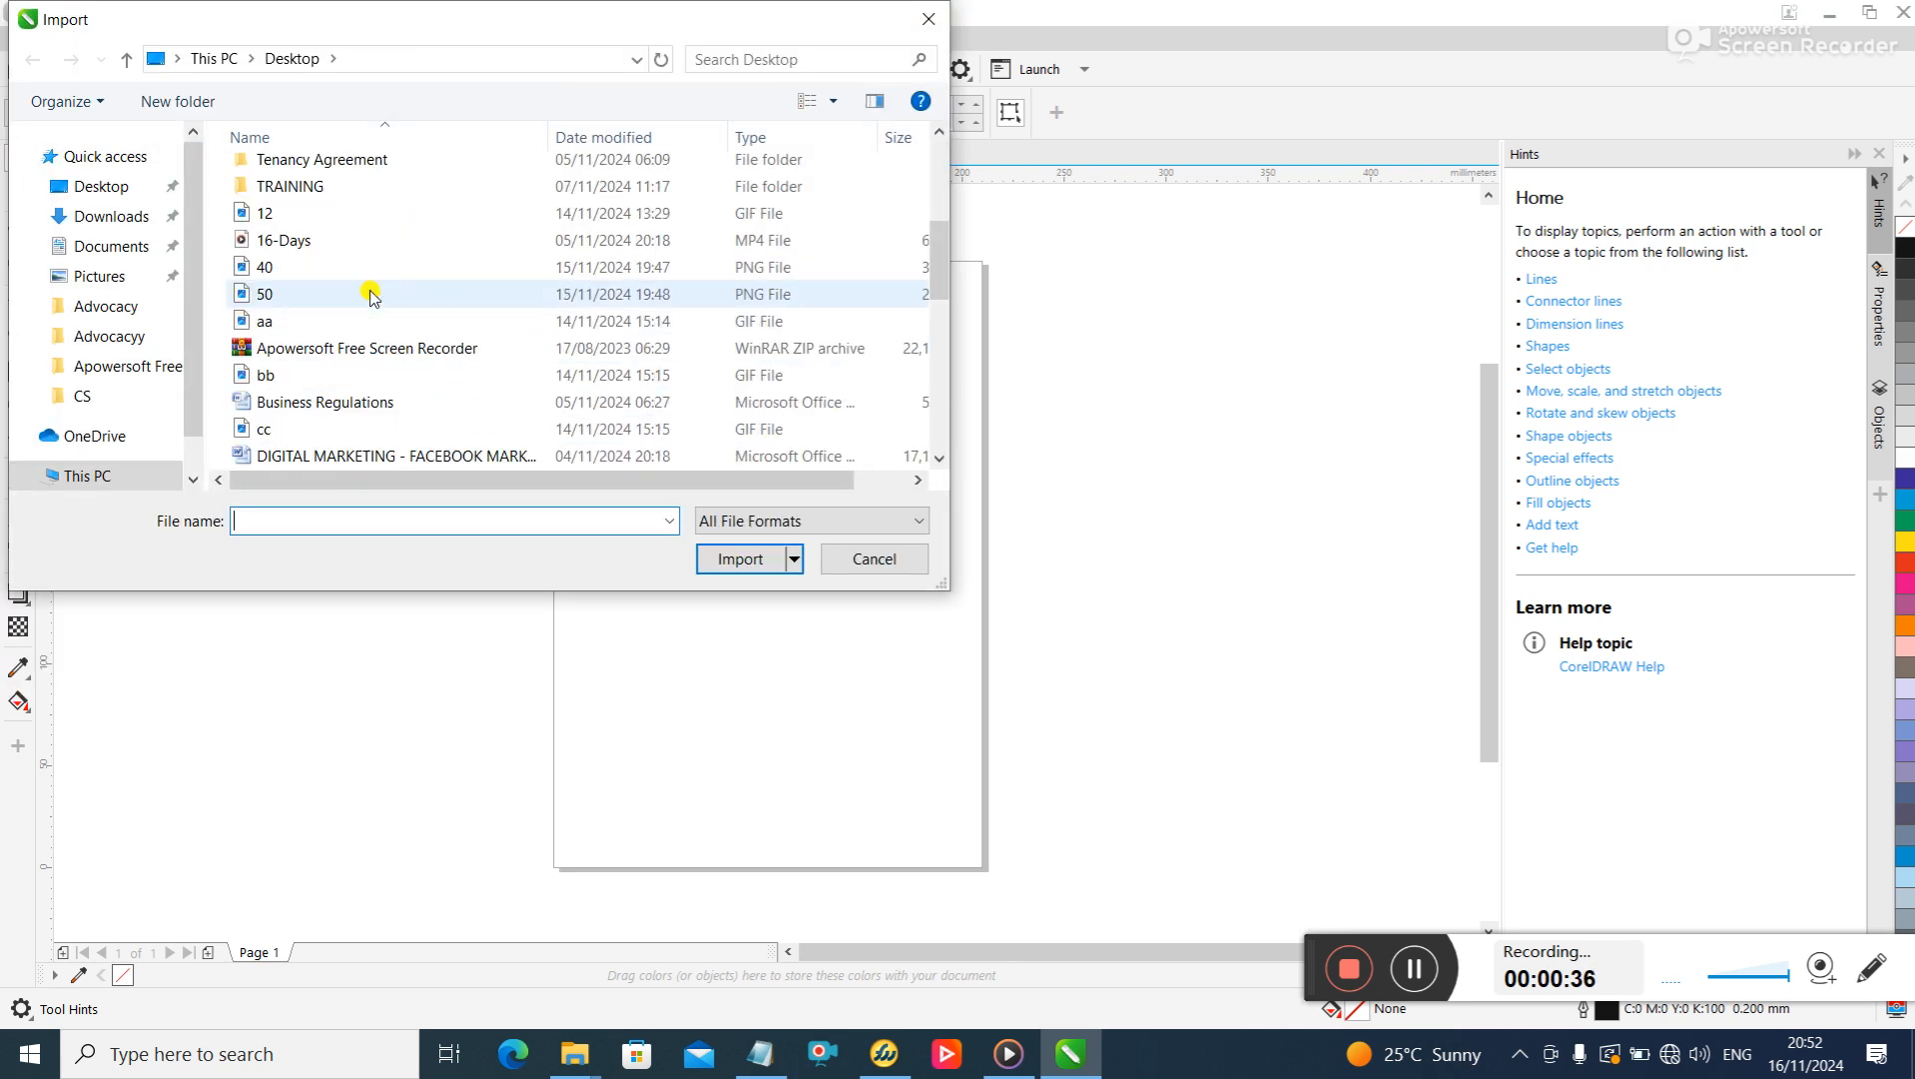
pyautogui.doubleClick(262, 264)
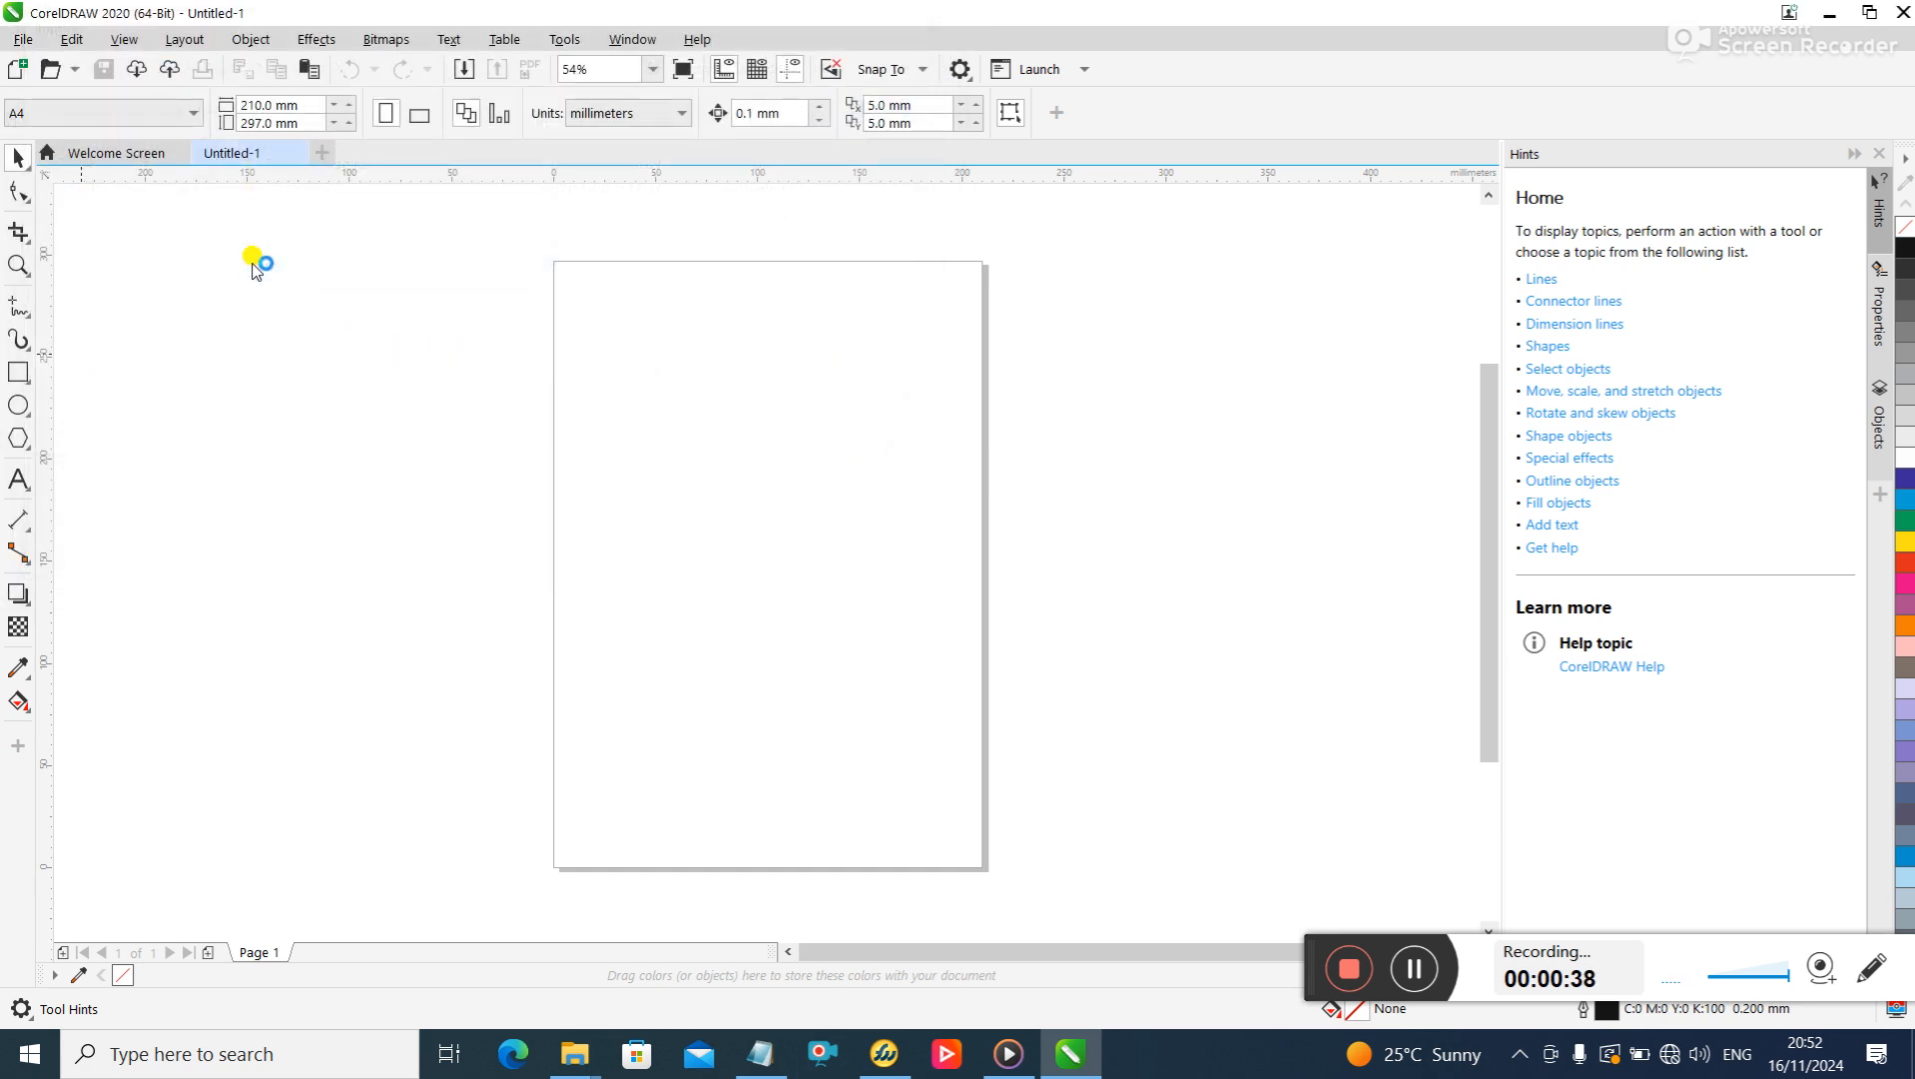
pyautogui.click(590, 374)
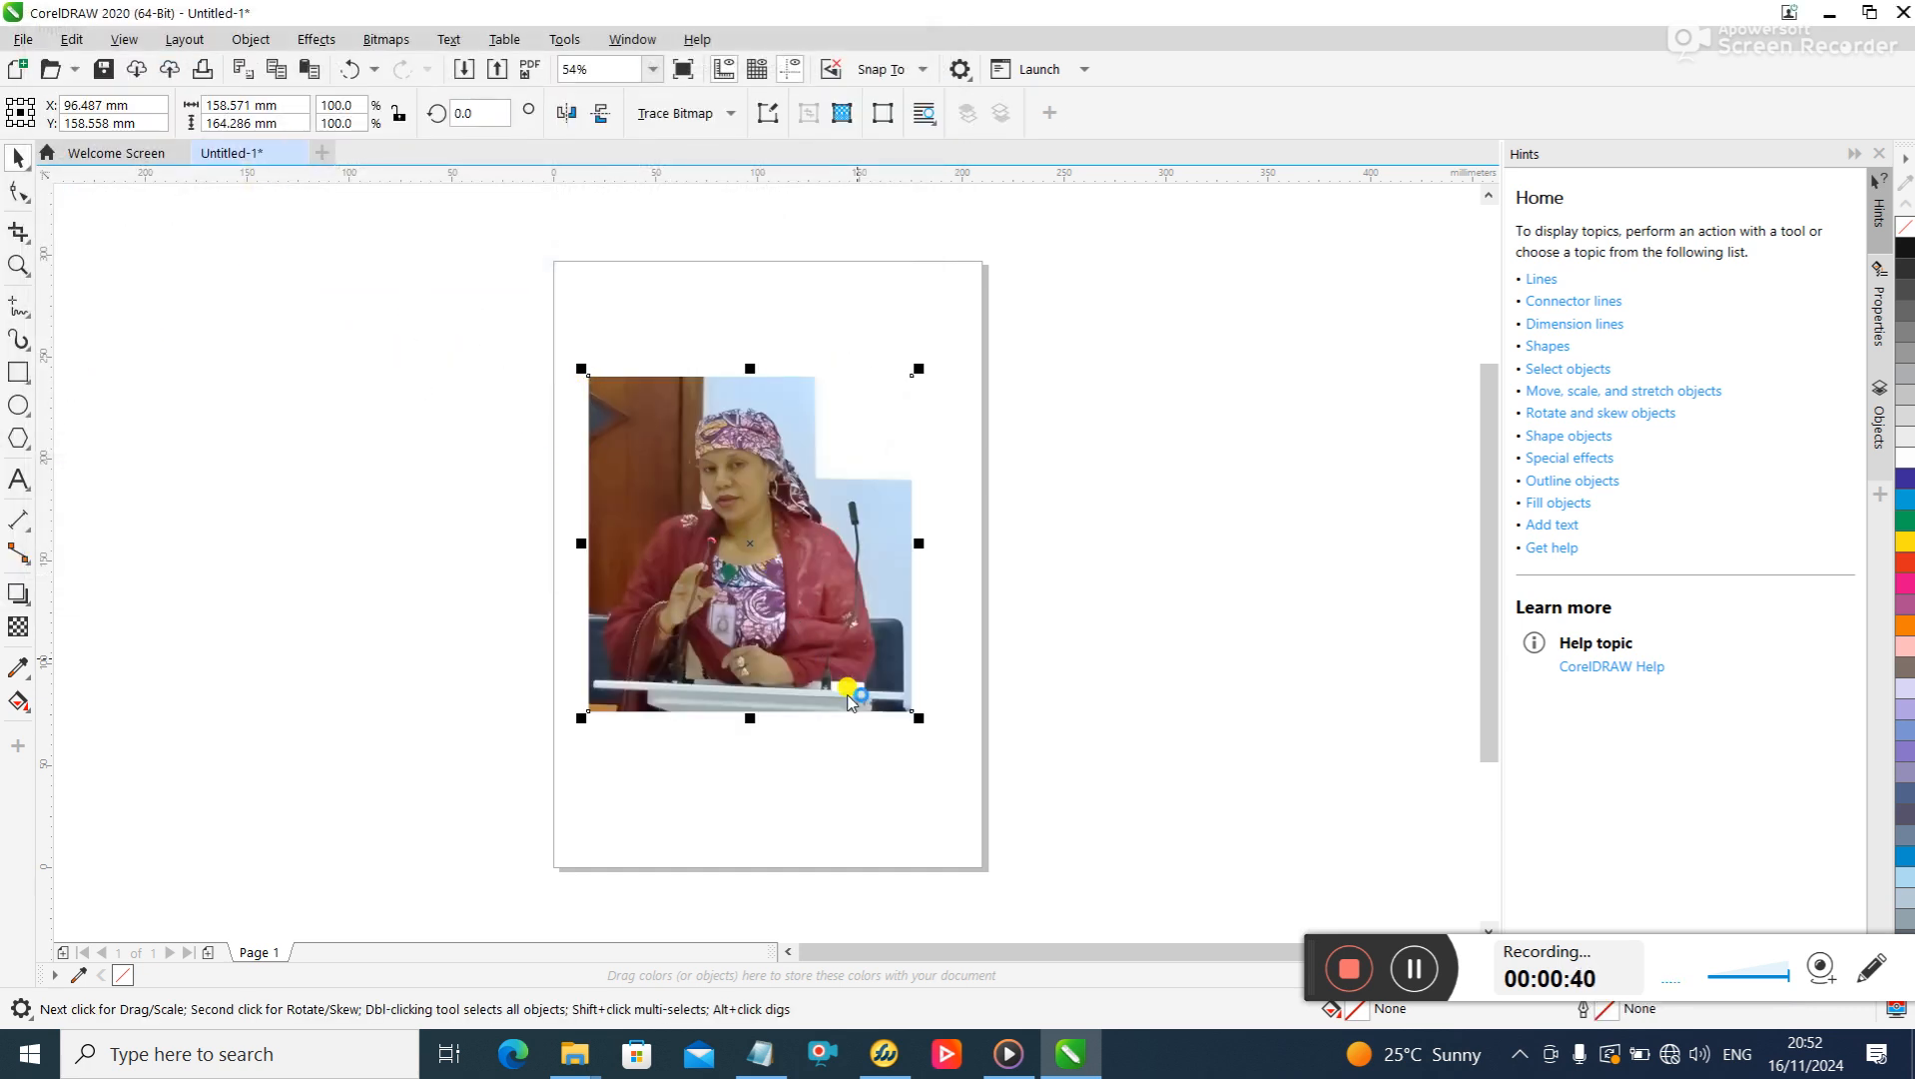
pyautogui.moveTo(916, 716); pyautogui.dragTo(954, 755)
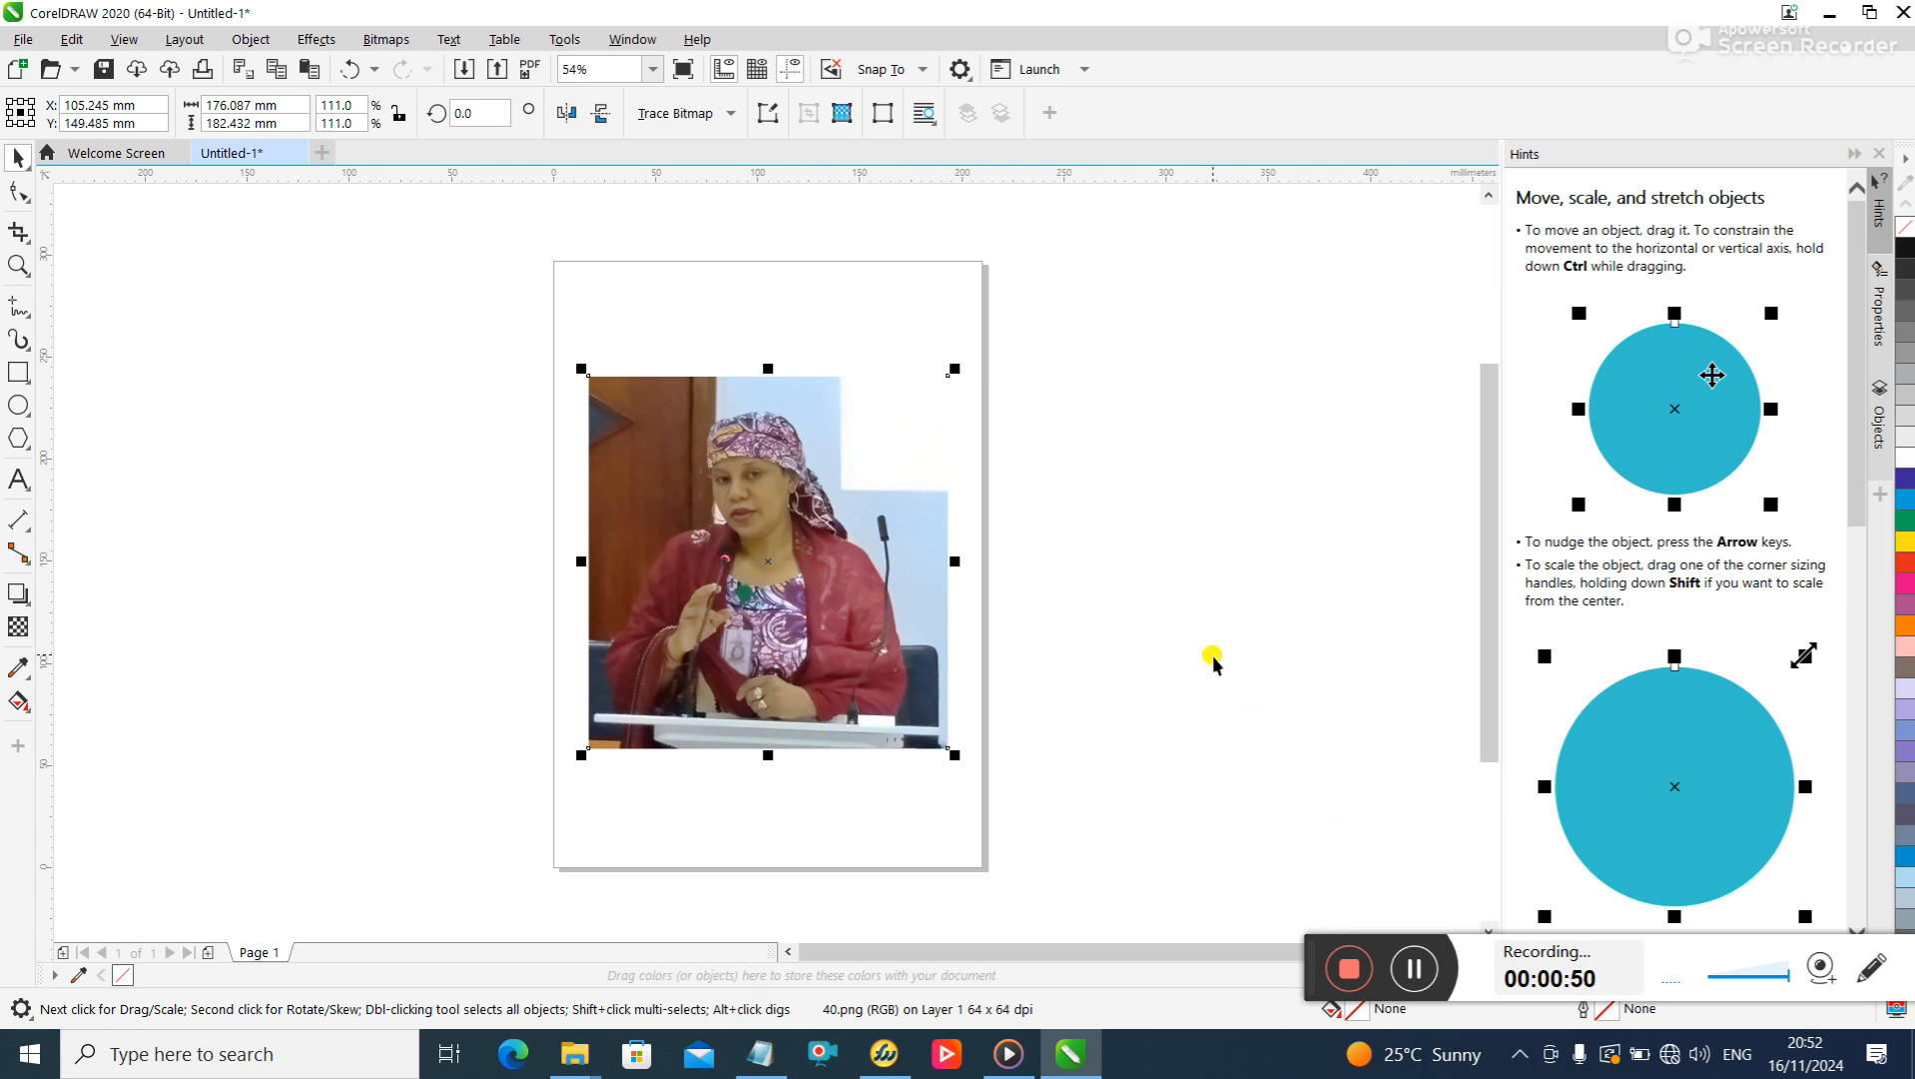
pyautogui.click(1044, 535)
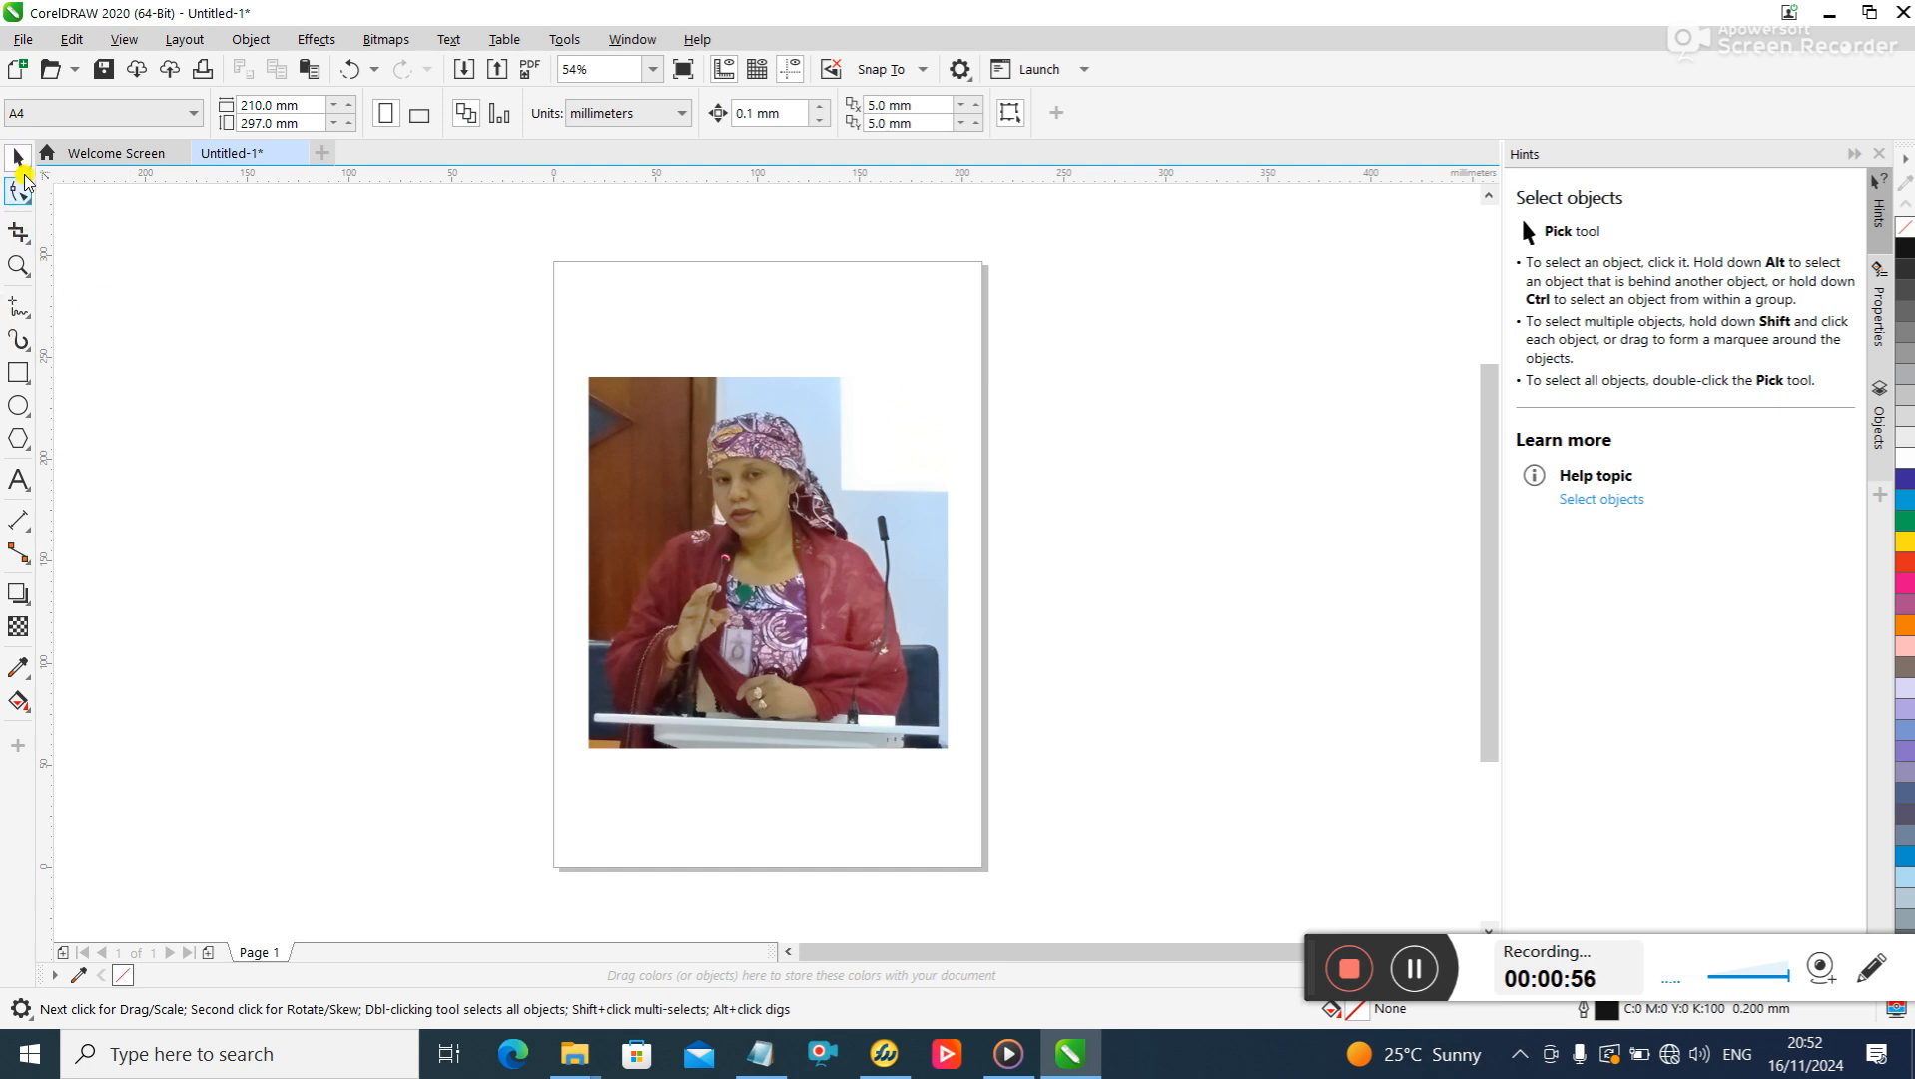
# - Start a Pen tool outline at the photo's bottom-left corner and trace around the lectern's end up to the woman's elbow
pyautogui.click(19, 312)
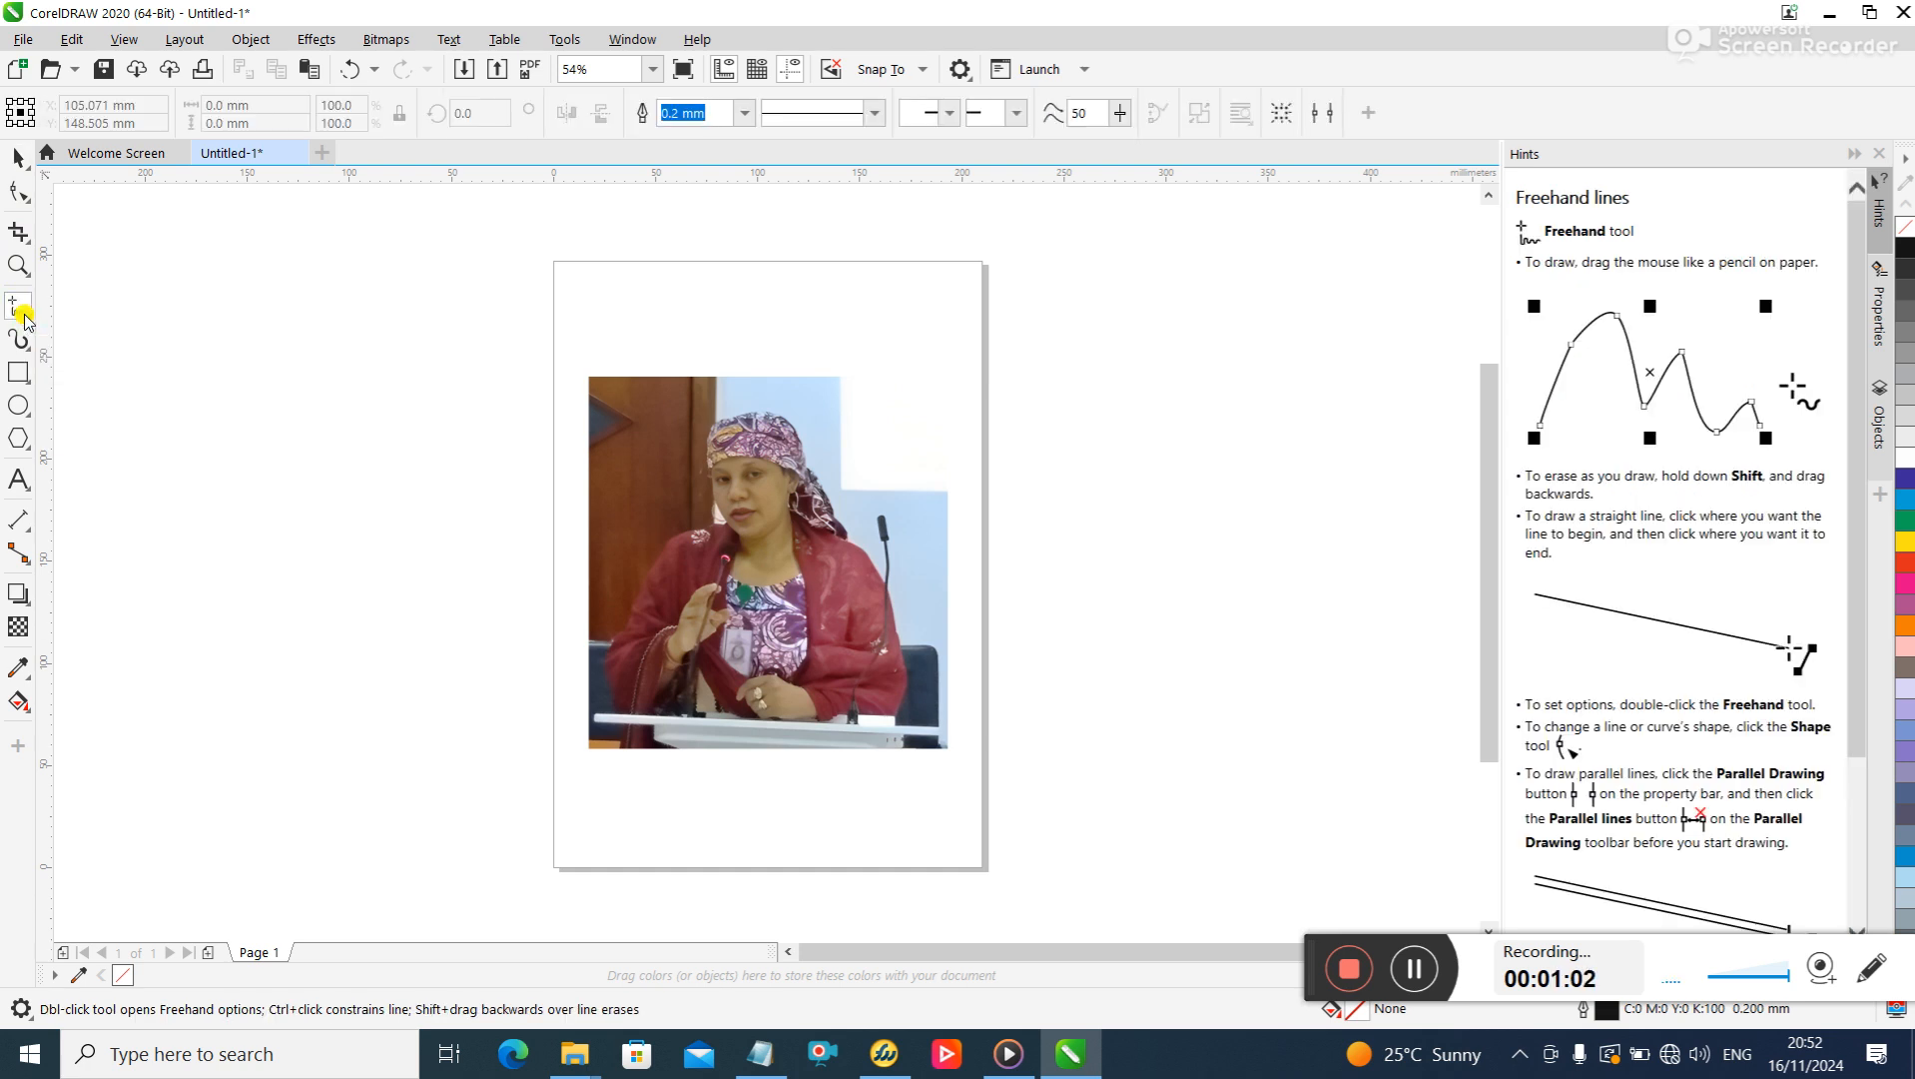
pyautogui.click(25, 318)
pyautogui.click(31, 320)
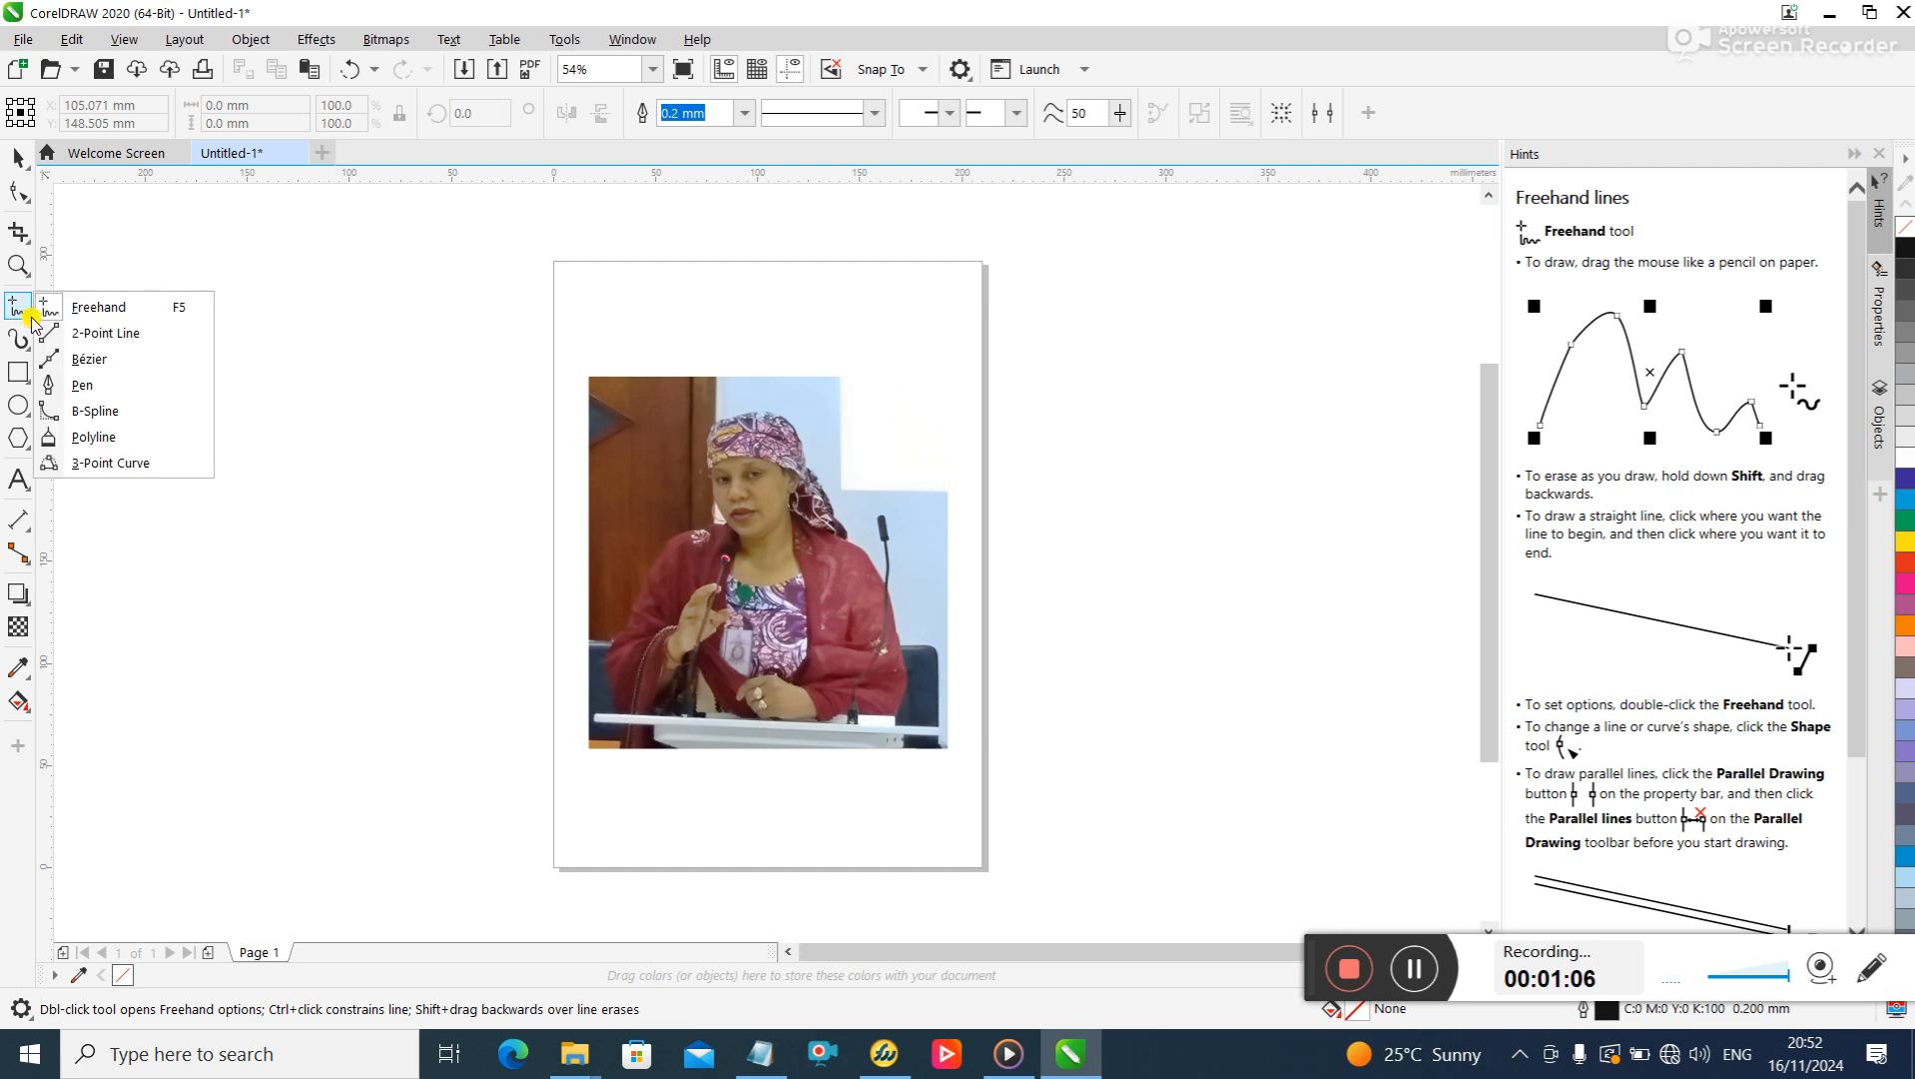
pyautogui.click(117, 390)
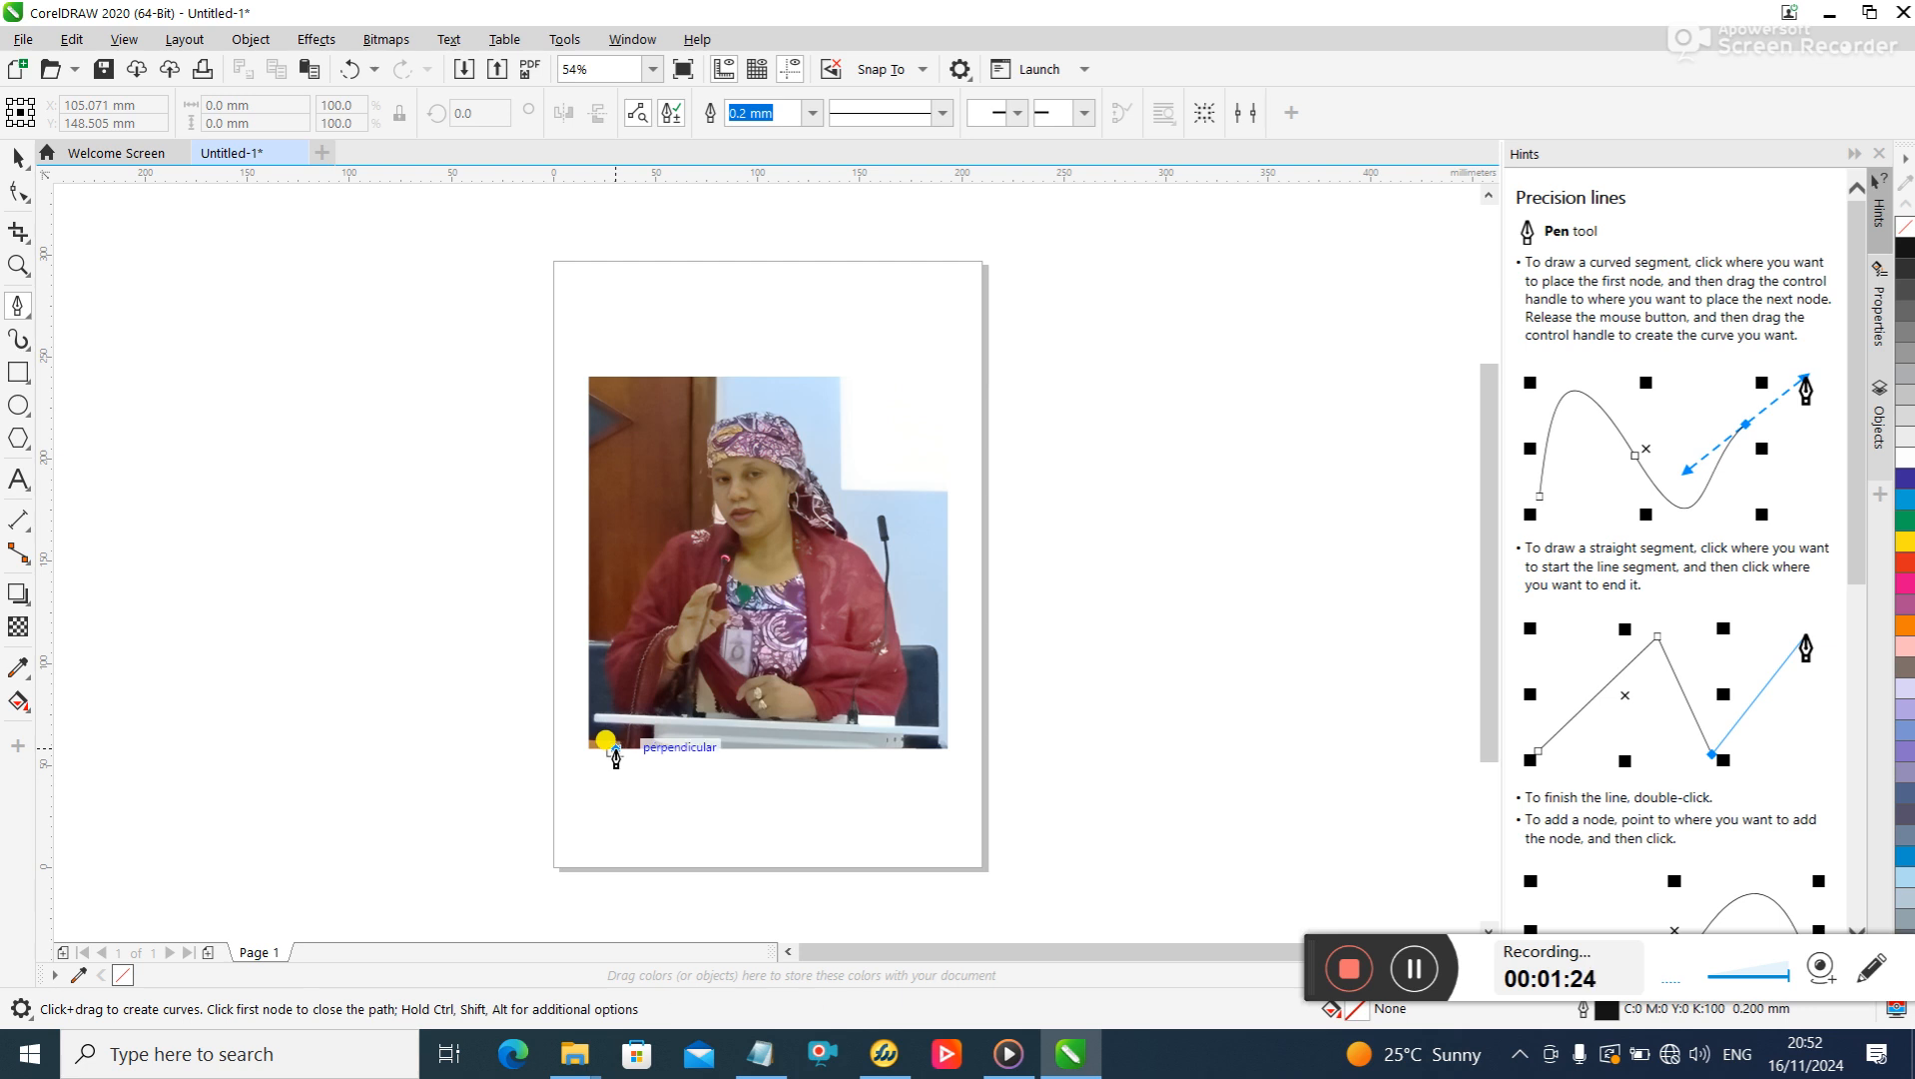
pyautogui.click(614, 739)
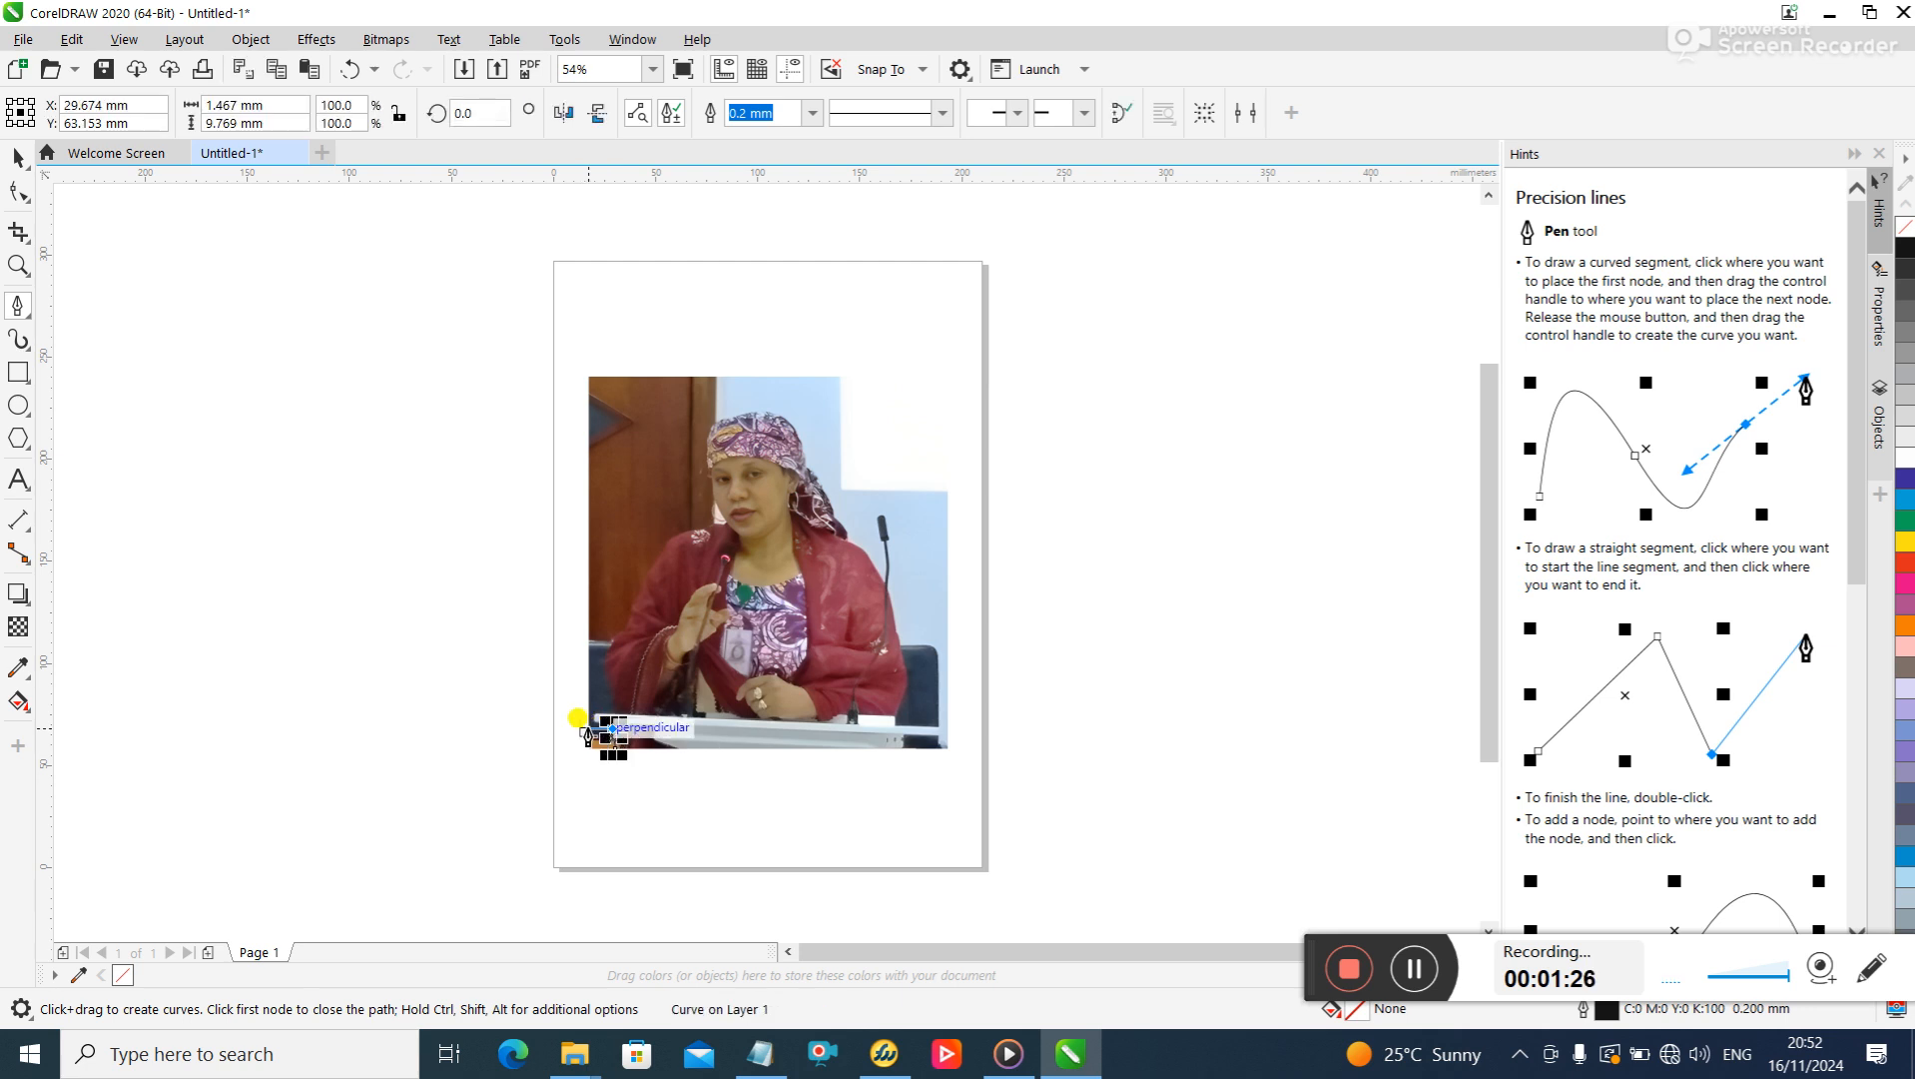
pyautogui.click(593, 701)
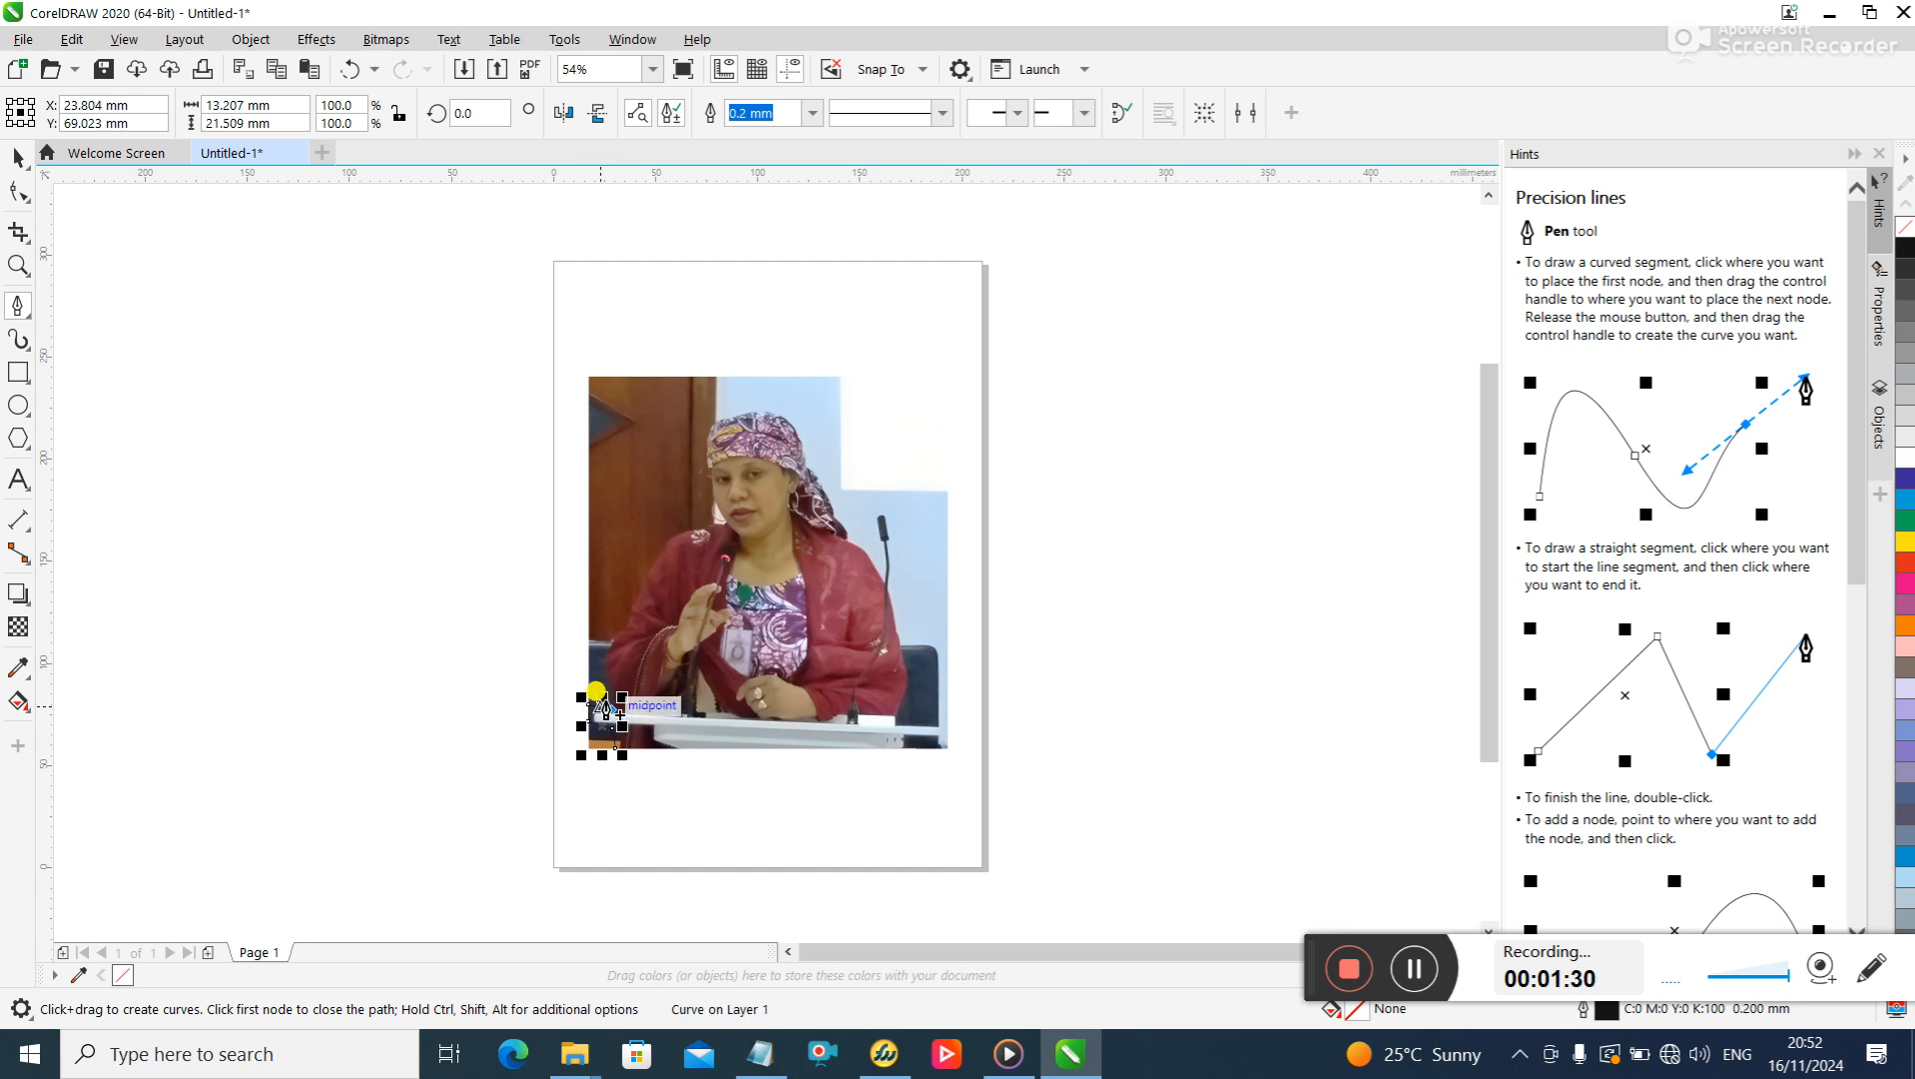
pyautogui.click(602, 664)
pyautogui.click(608, 646)
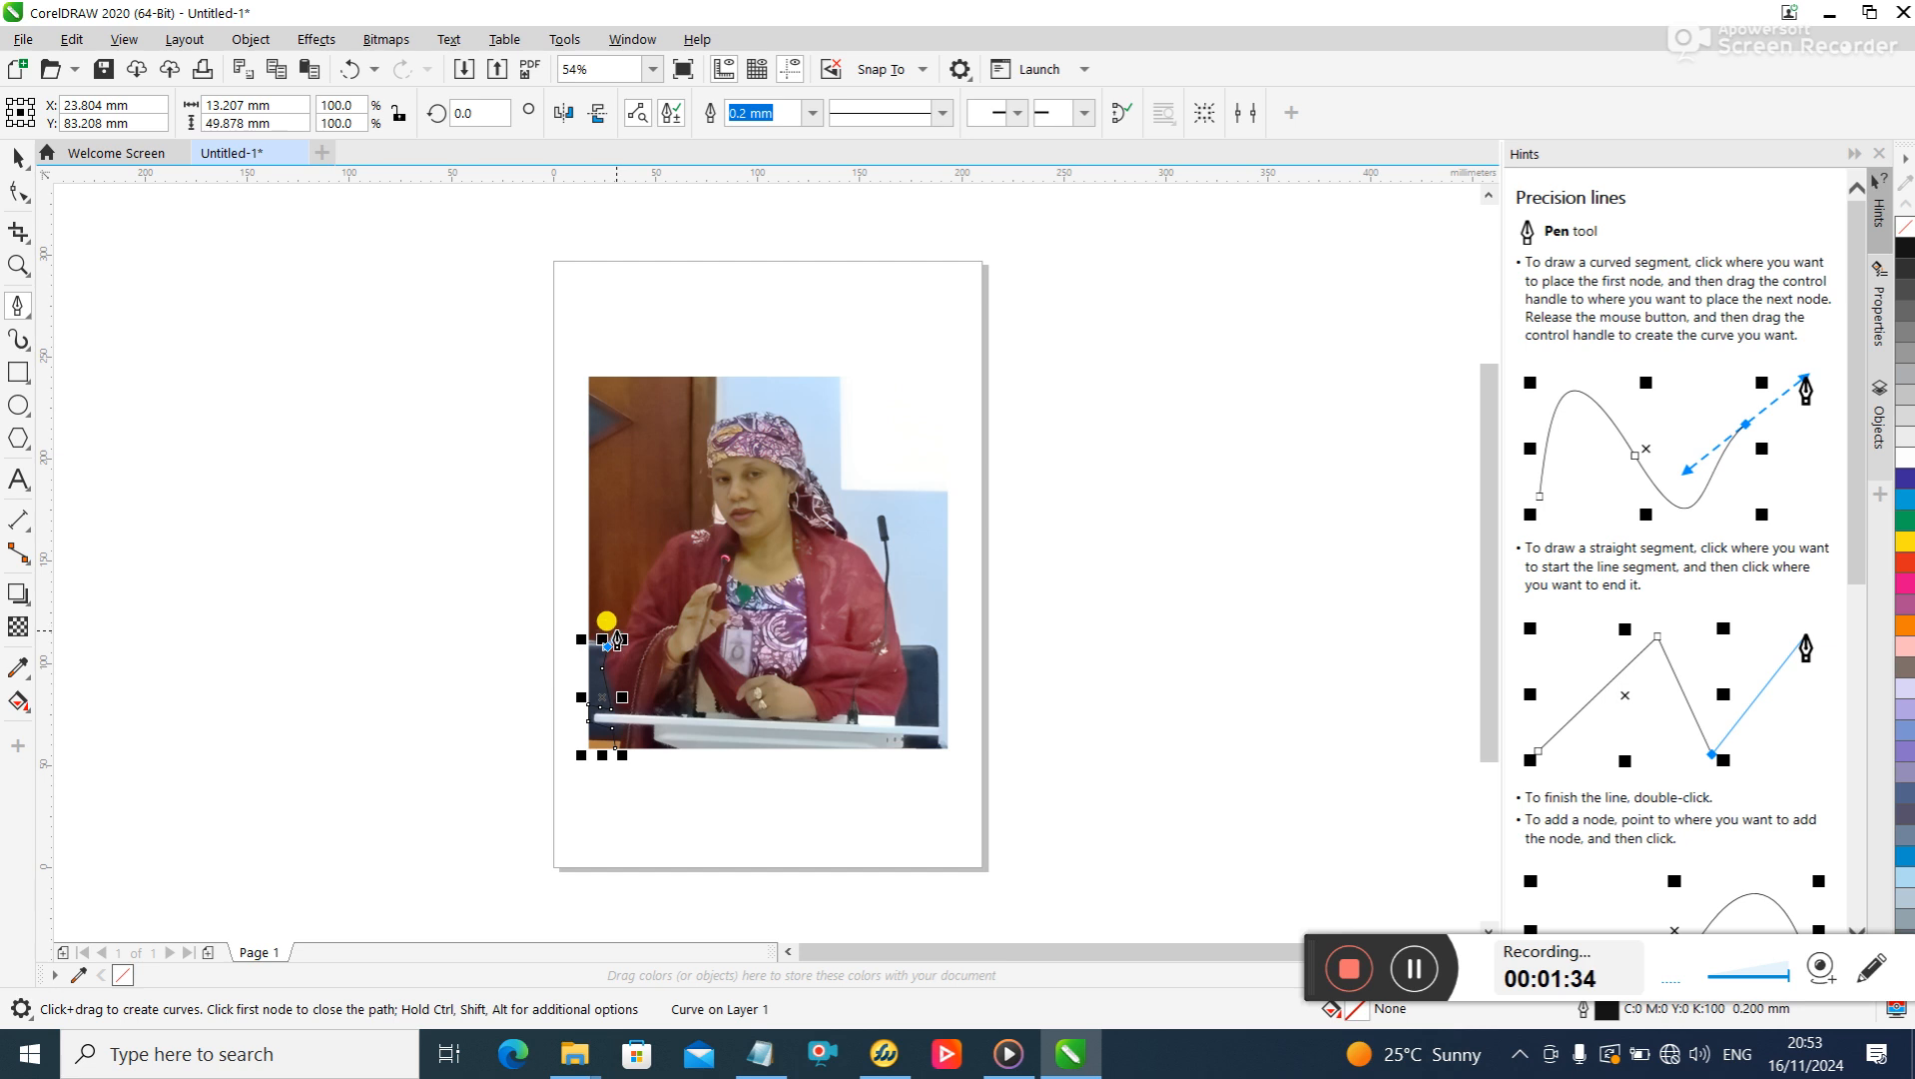
# - Continue the outline up the sleeve on the photo's left side and across the shoulder to the woman's neck
pyautogui.click(623, 625)
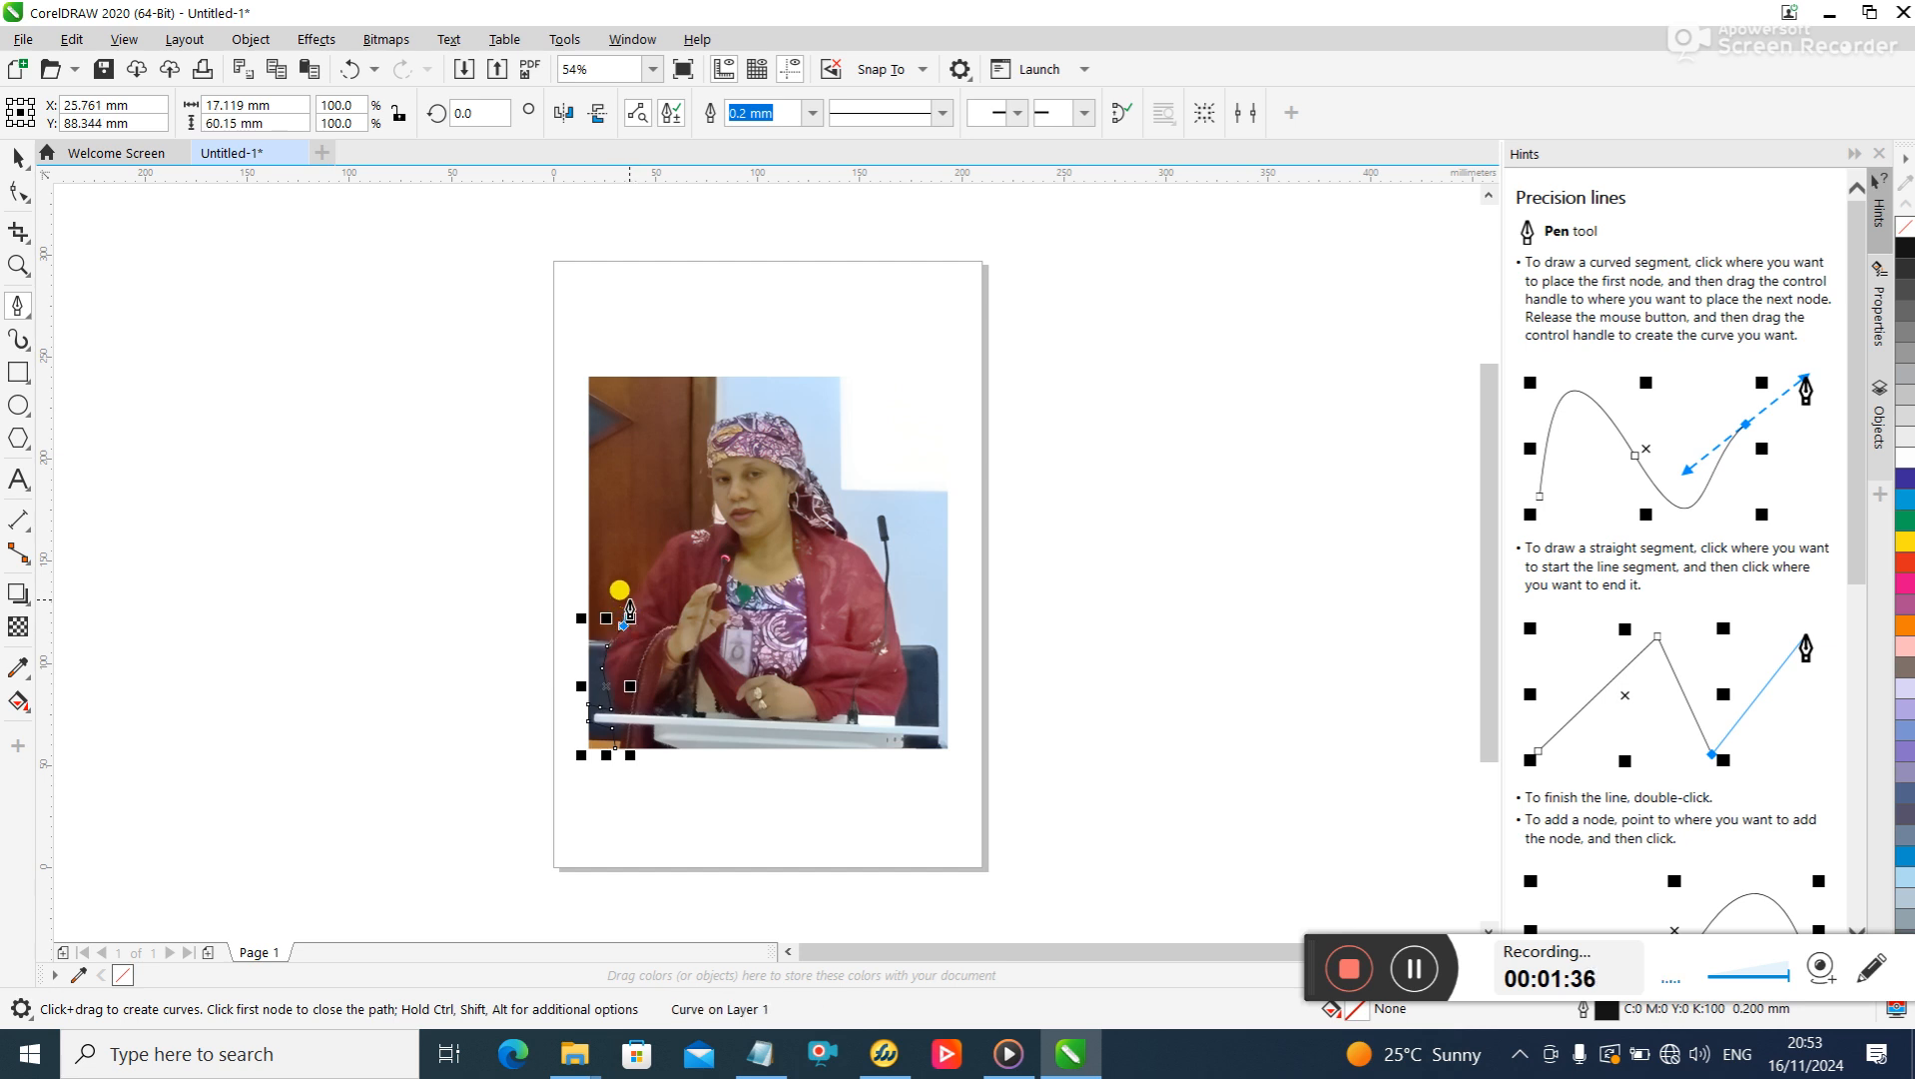
pyautogui.click(633, 601)
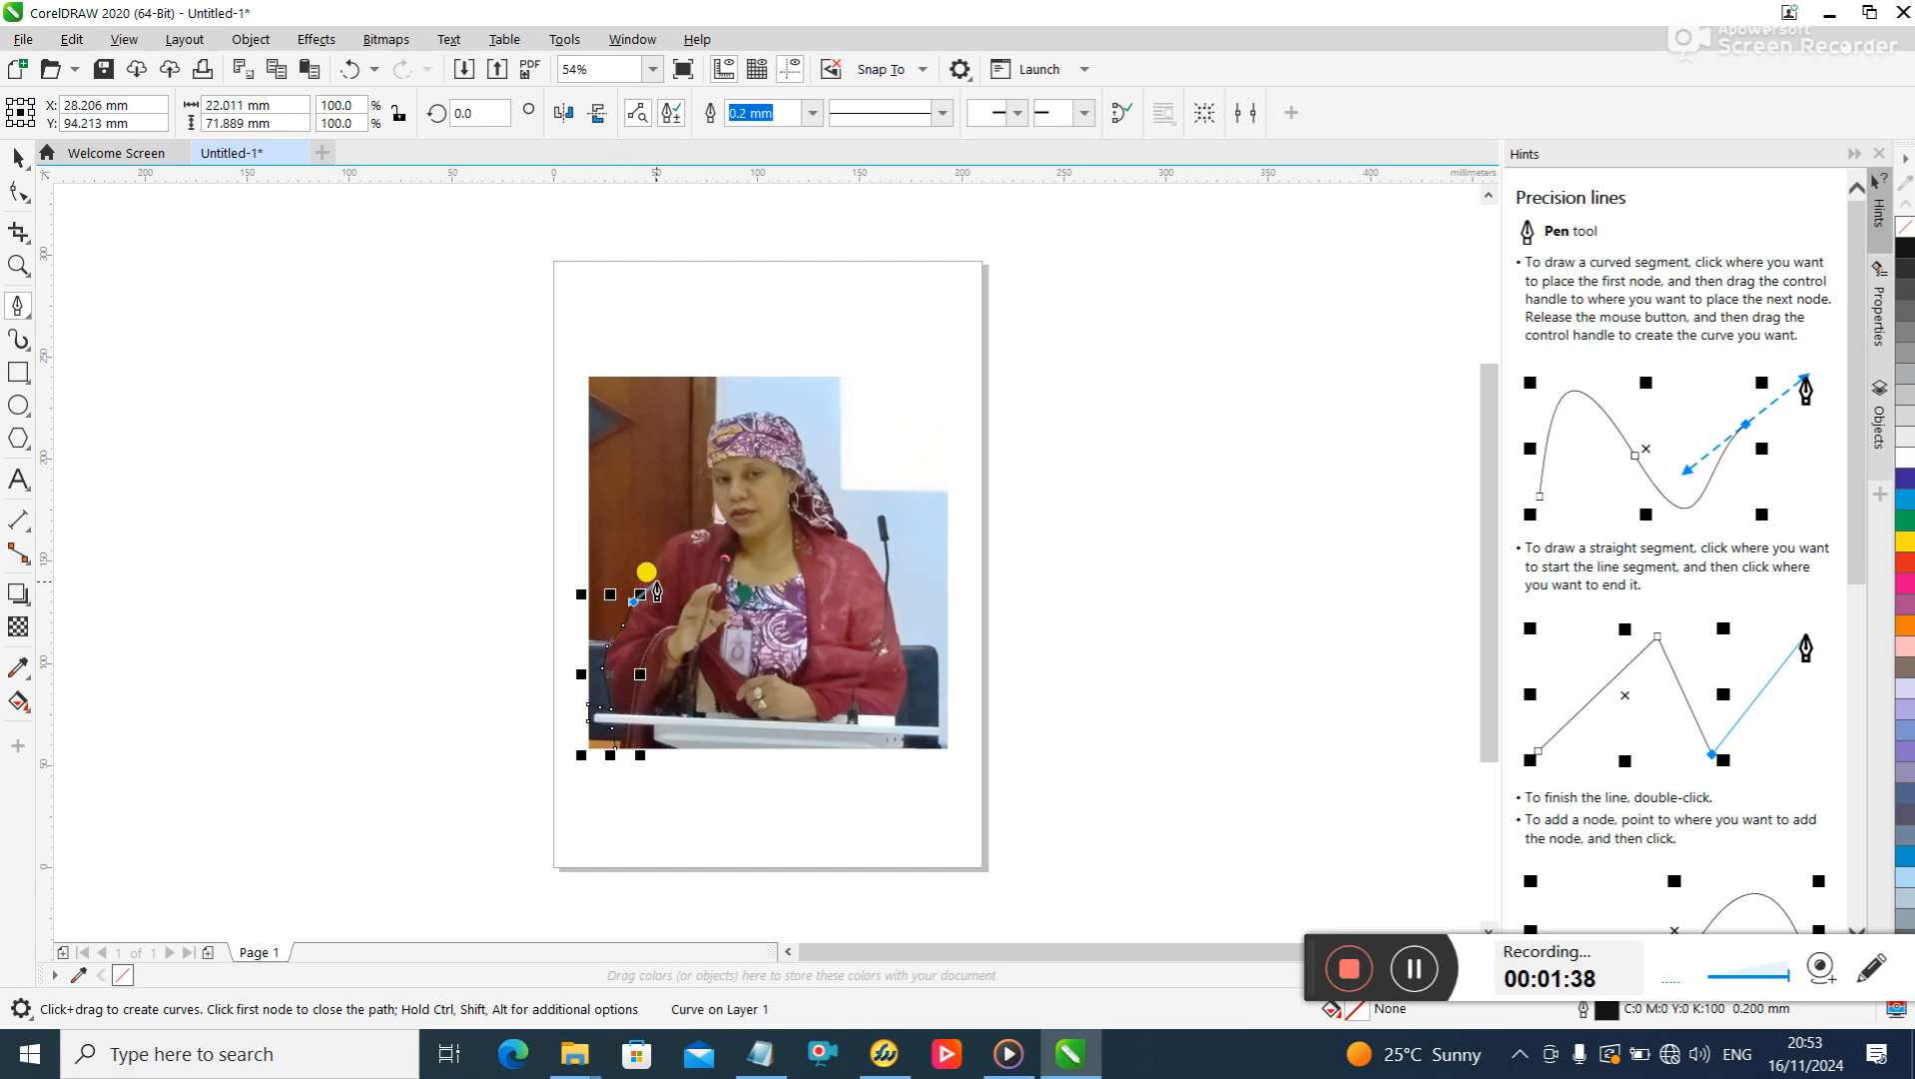
pyautogui.click(647, 570)
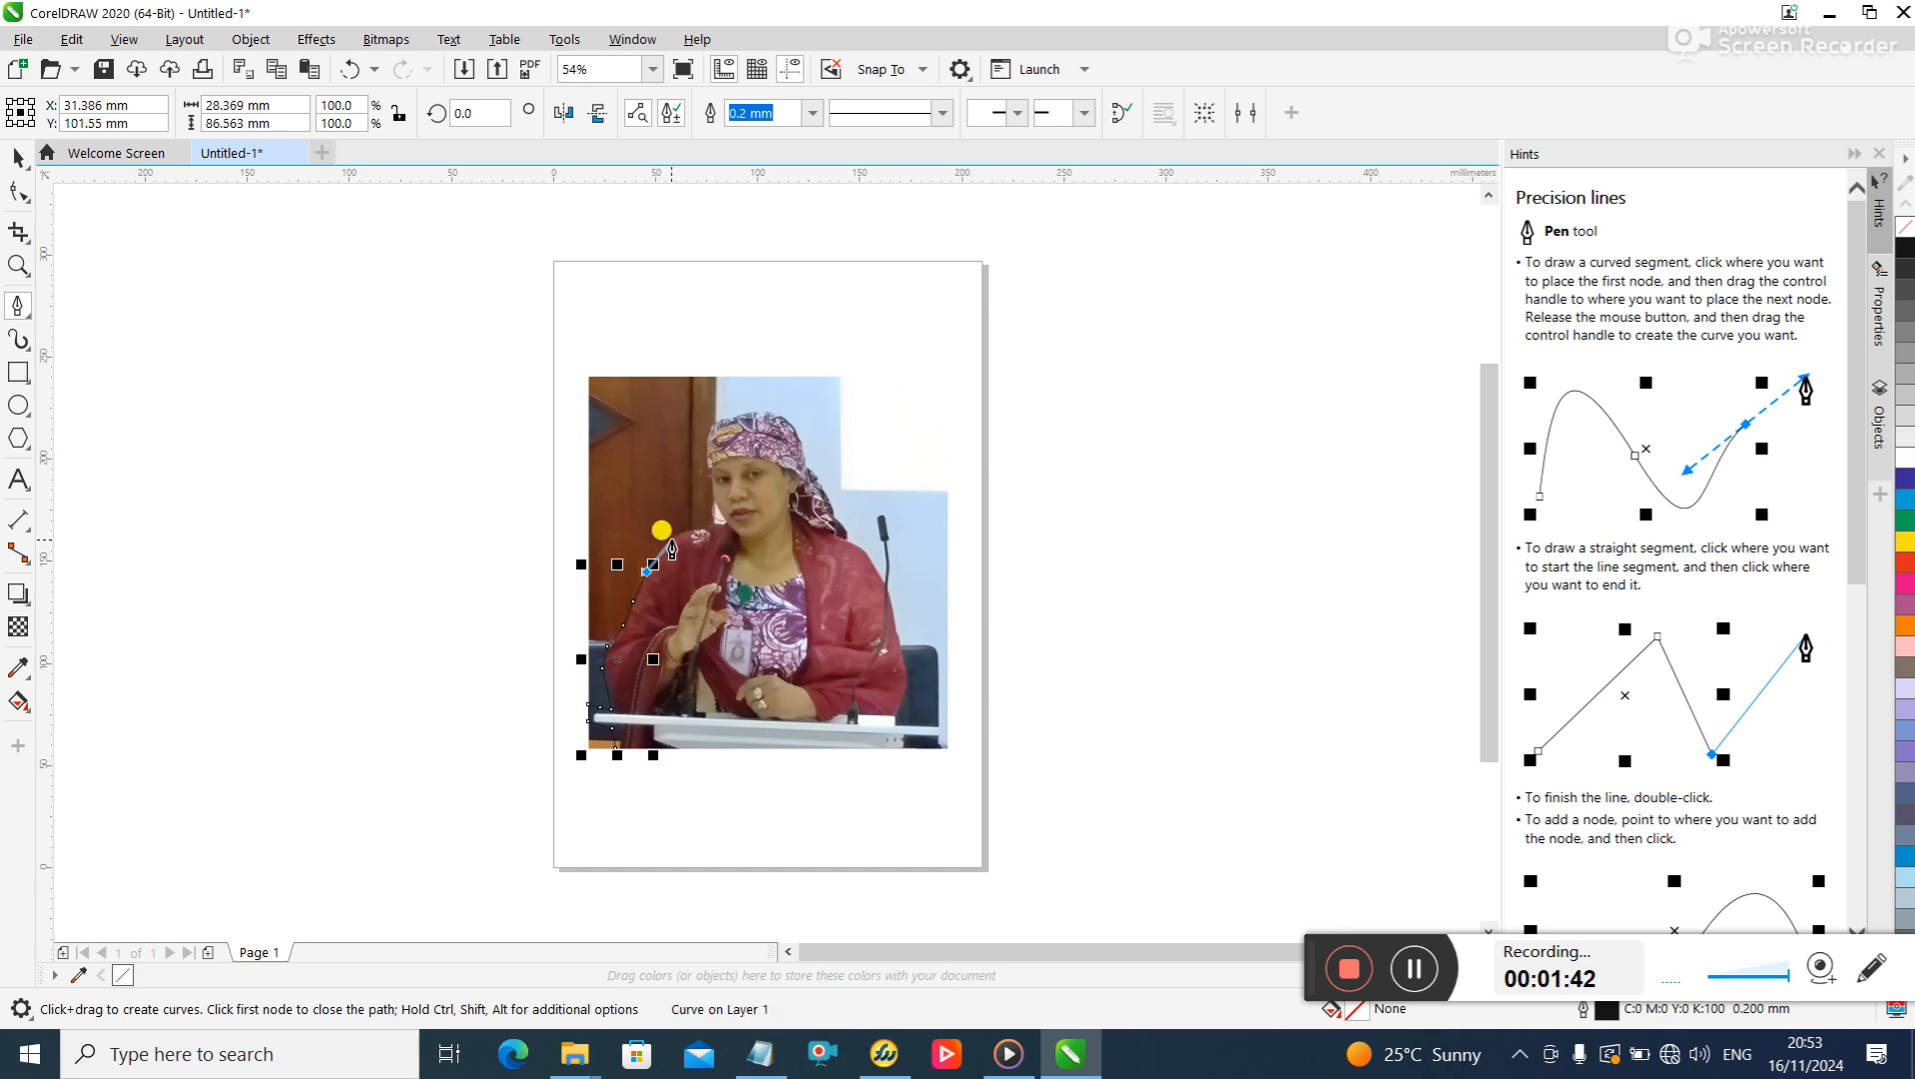
pyautogui.click(669, 539)
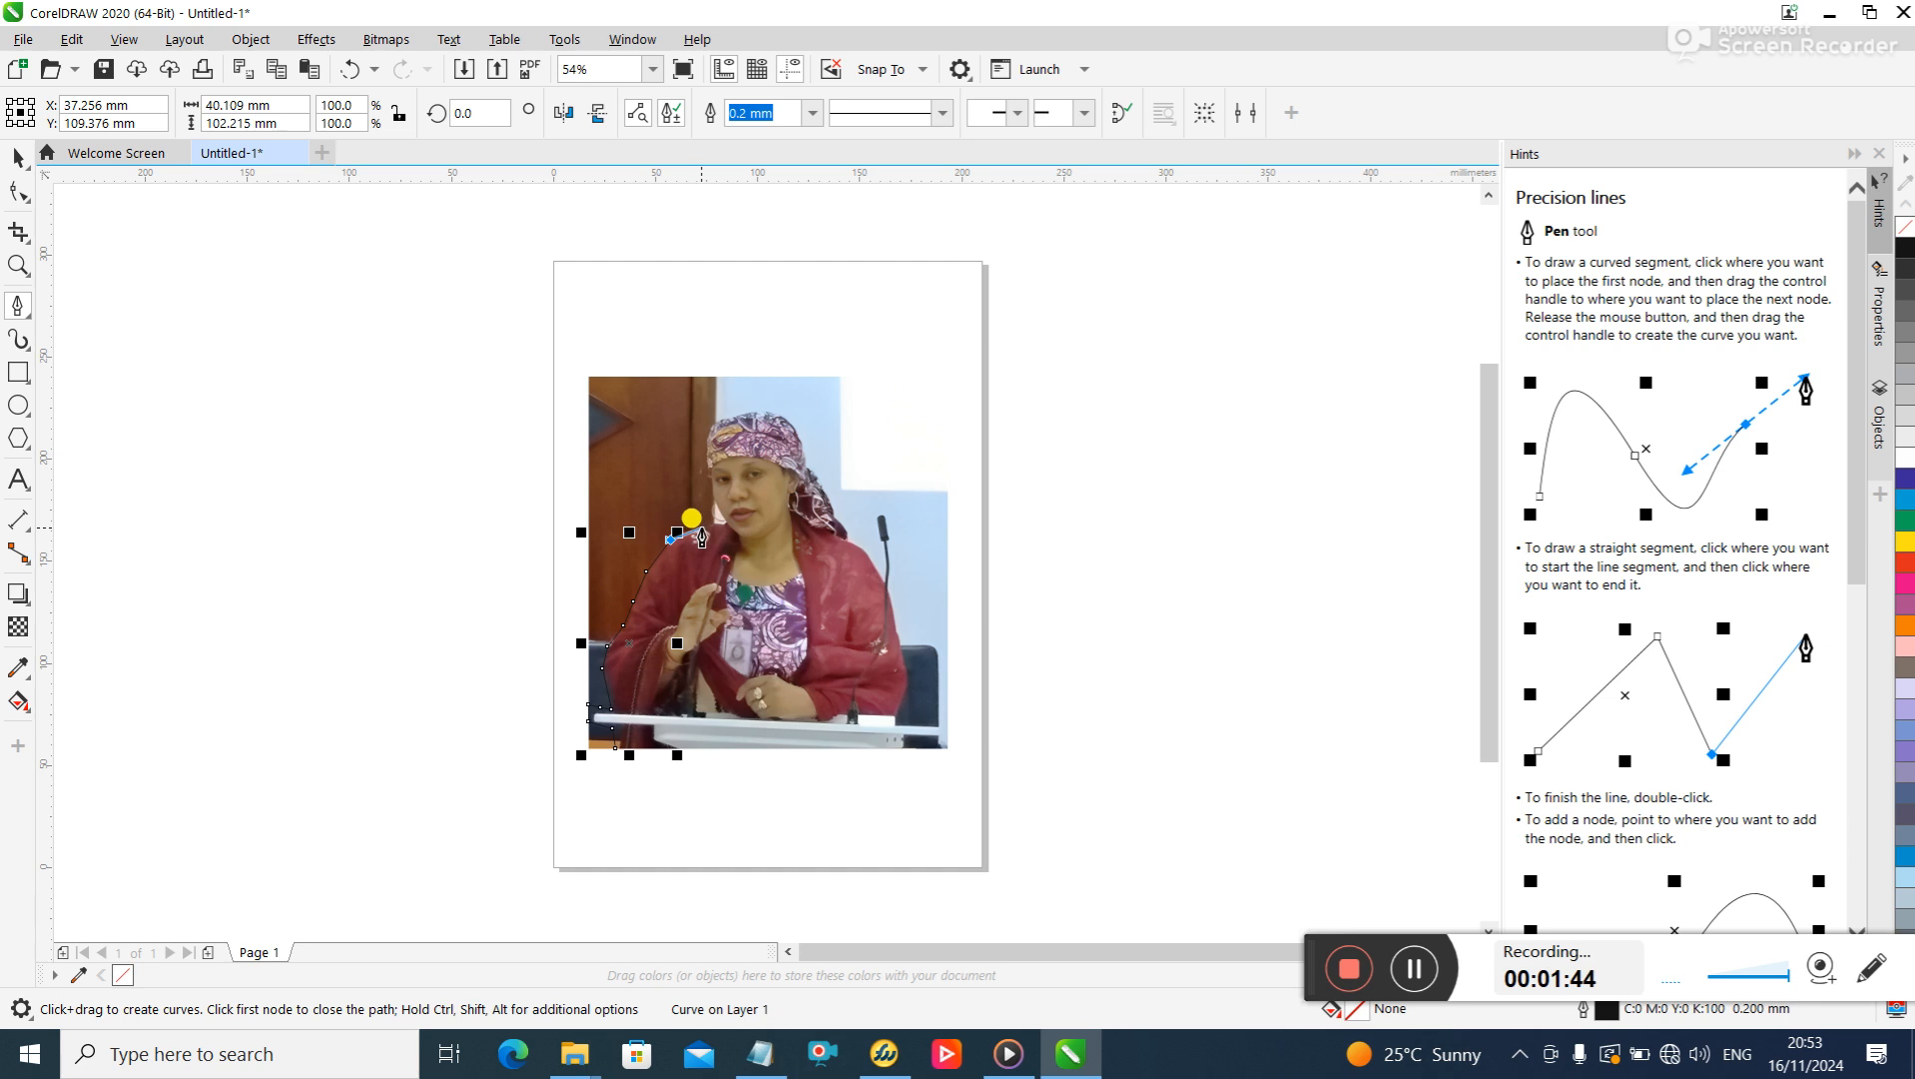
pyautogui.click(702, 534)
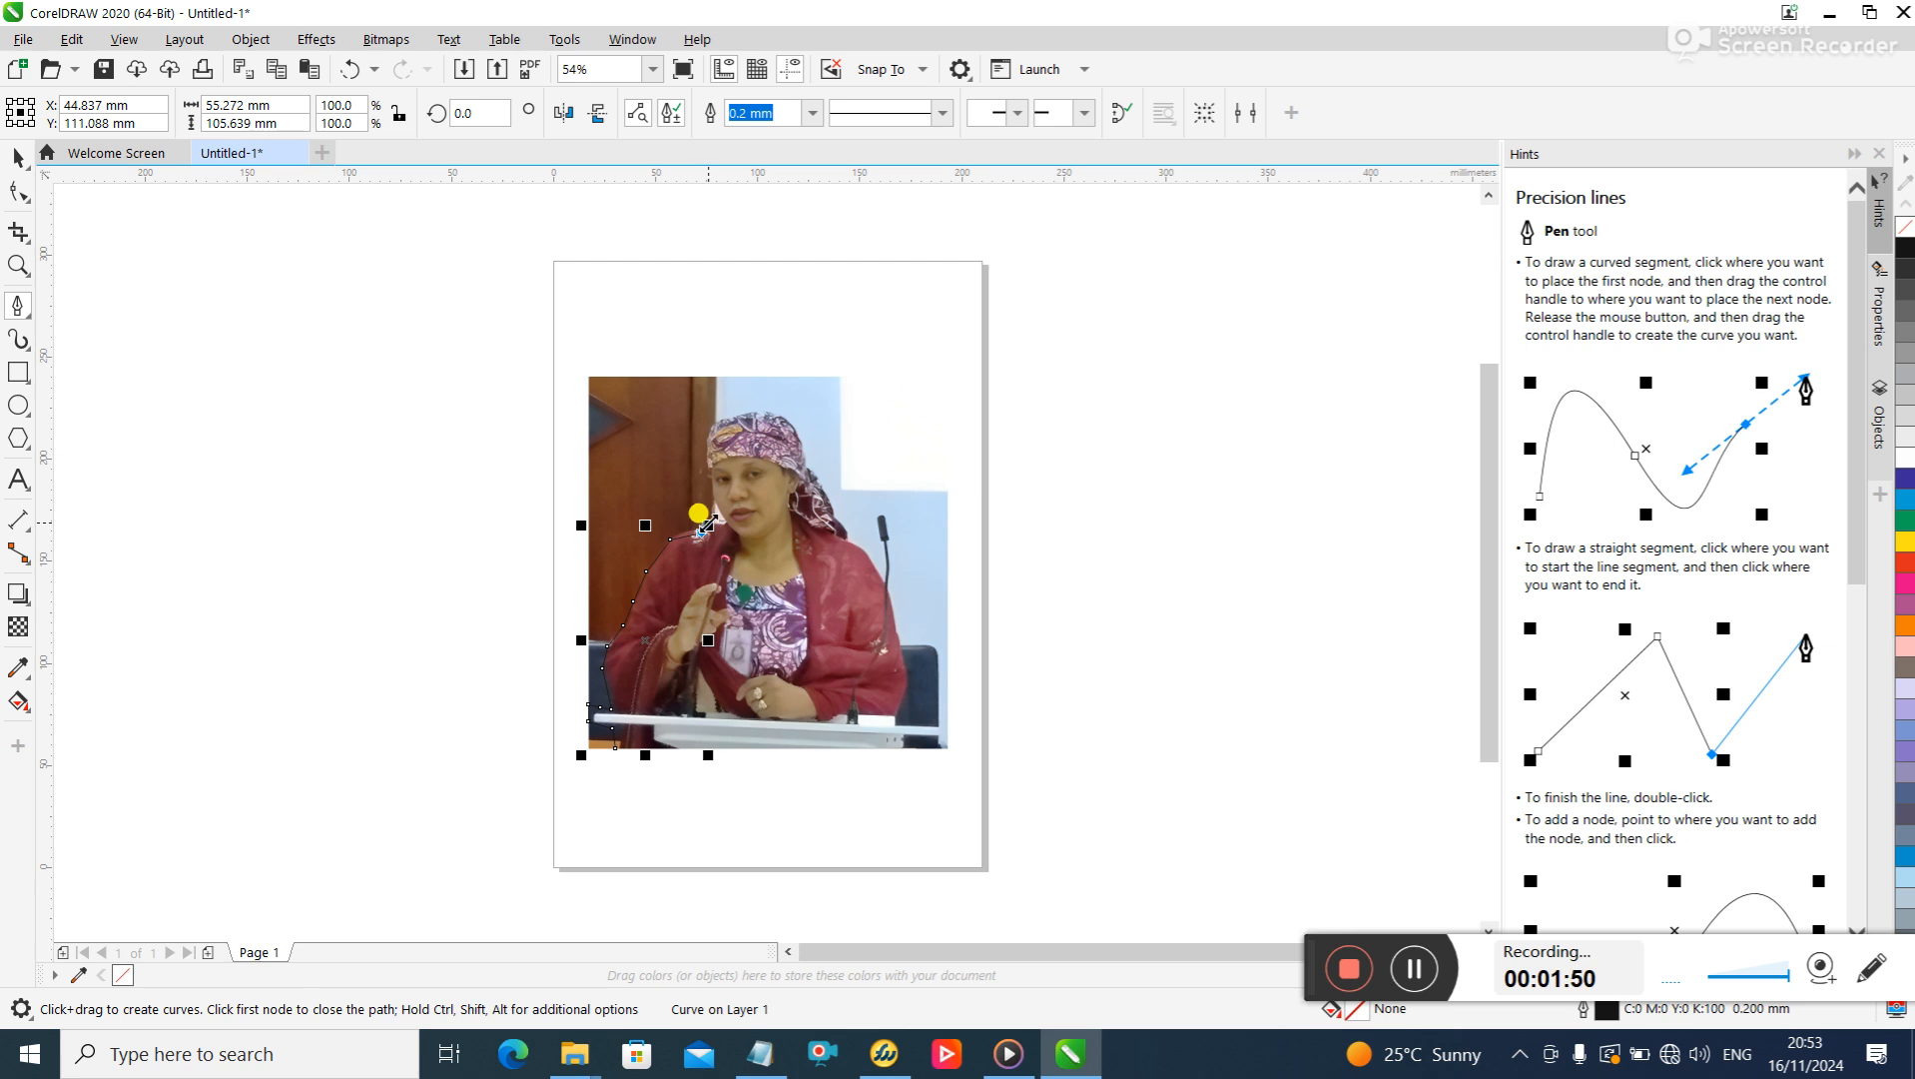
pyautogui.click(723, 524)
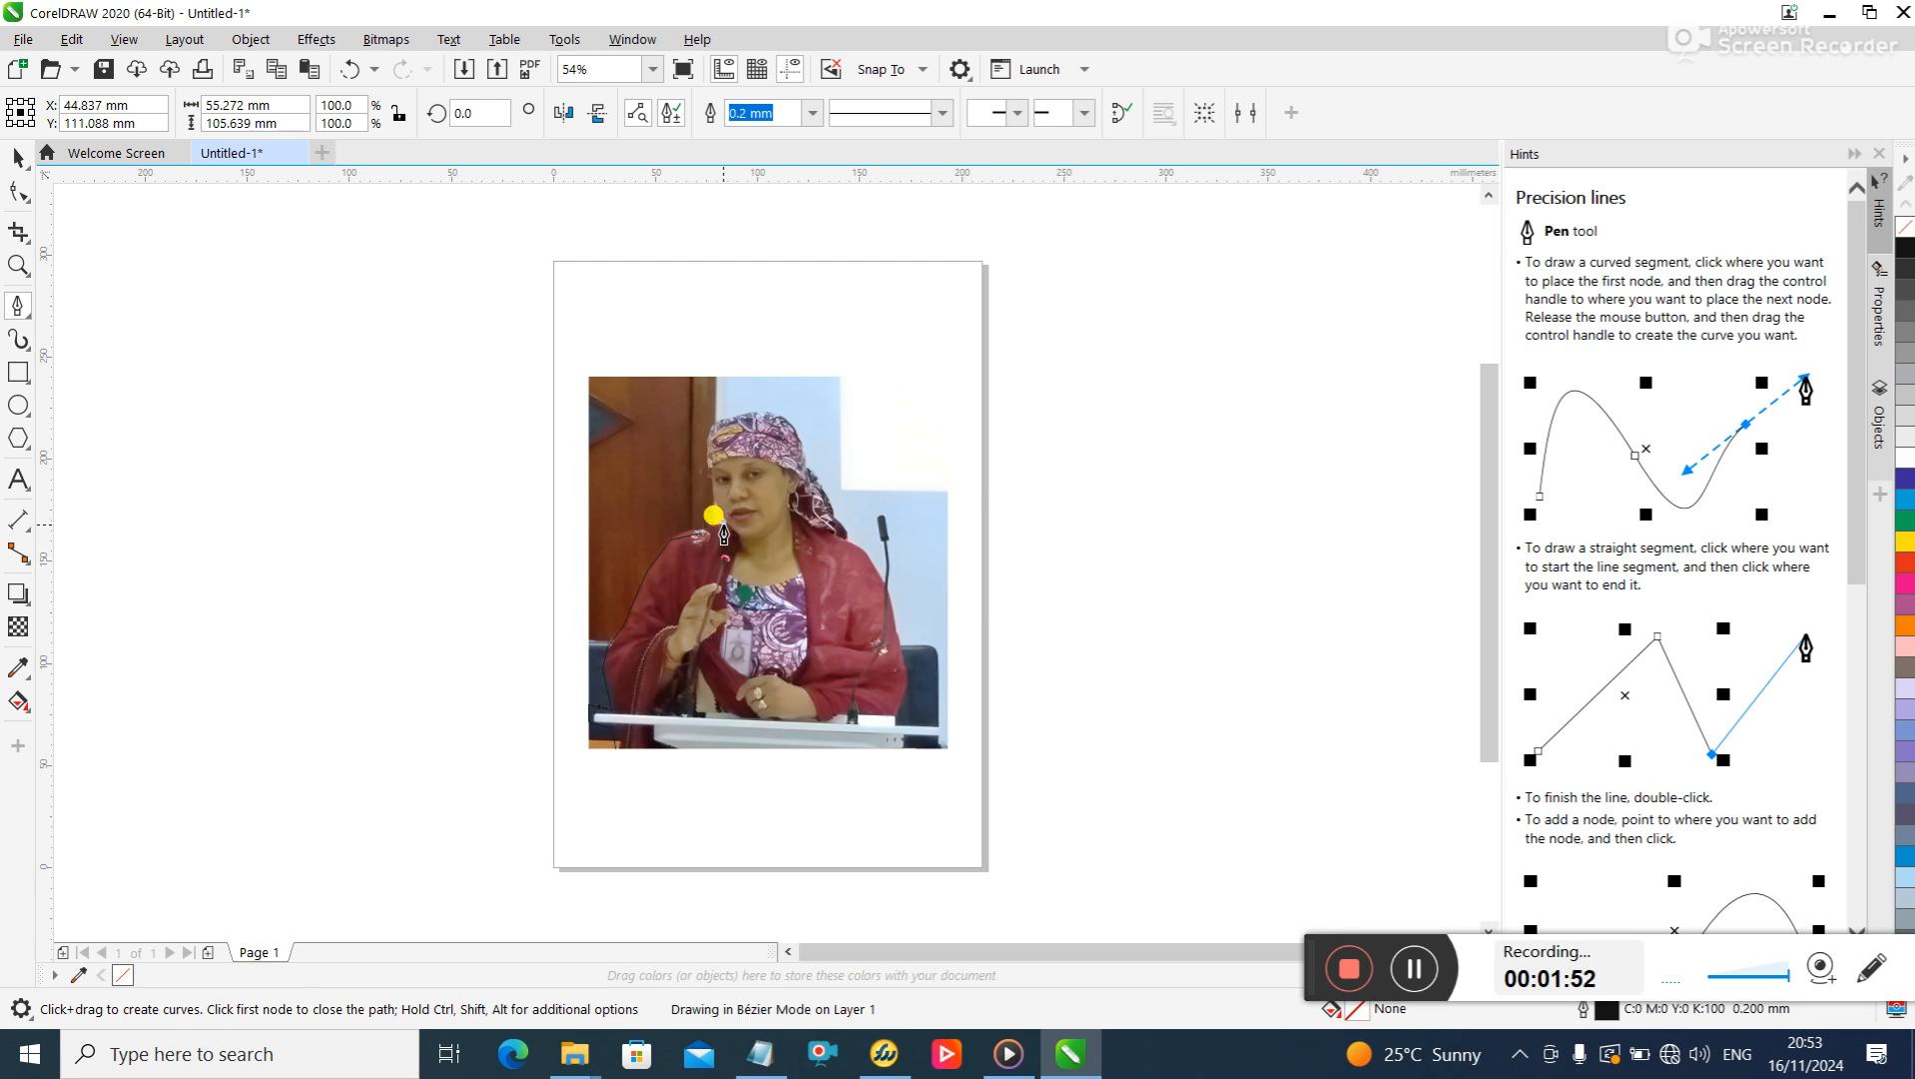
# - Trace the outline up the left side of the woman's face and over the top of her headscarf
pyautogui.click(716, 505)
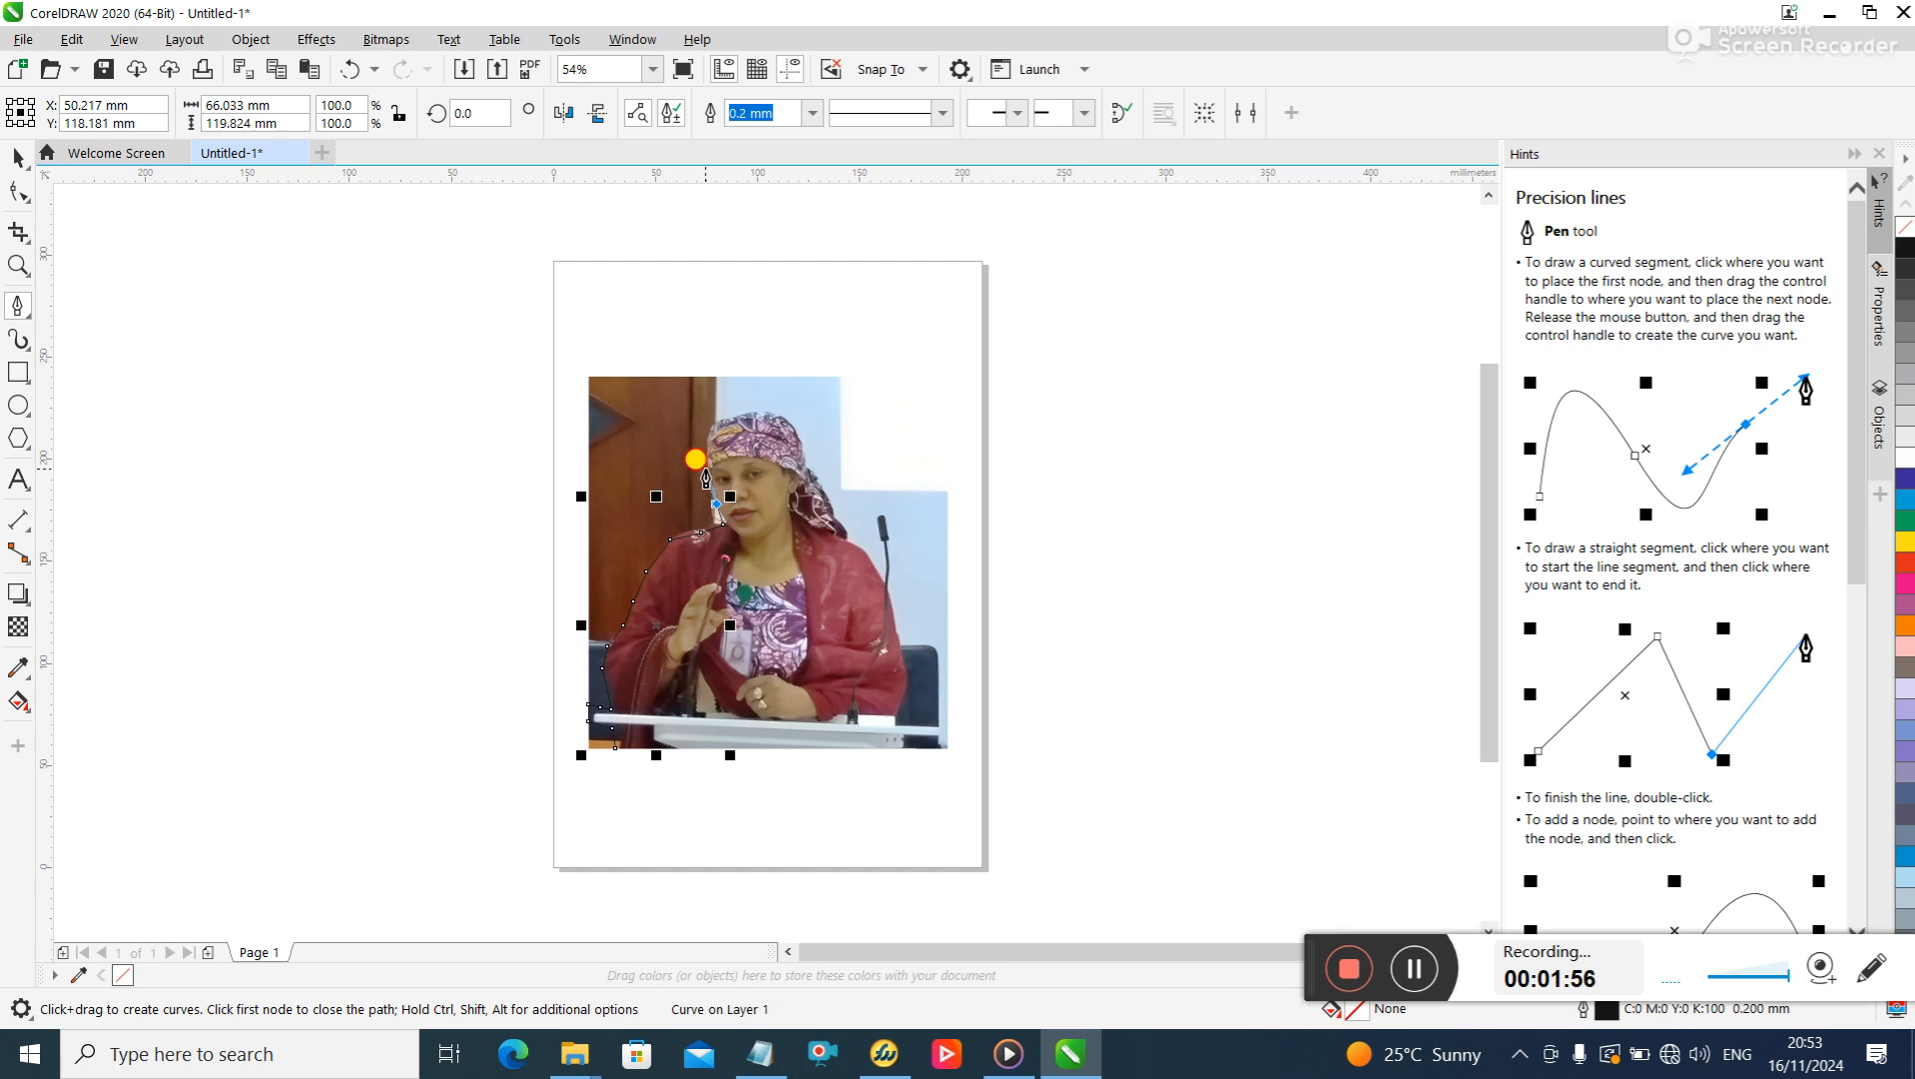
pyautogui.click(706, 469)
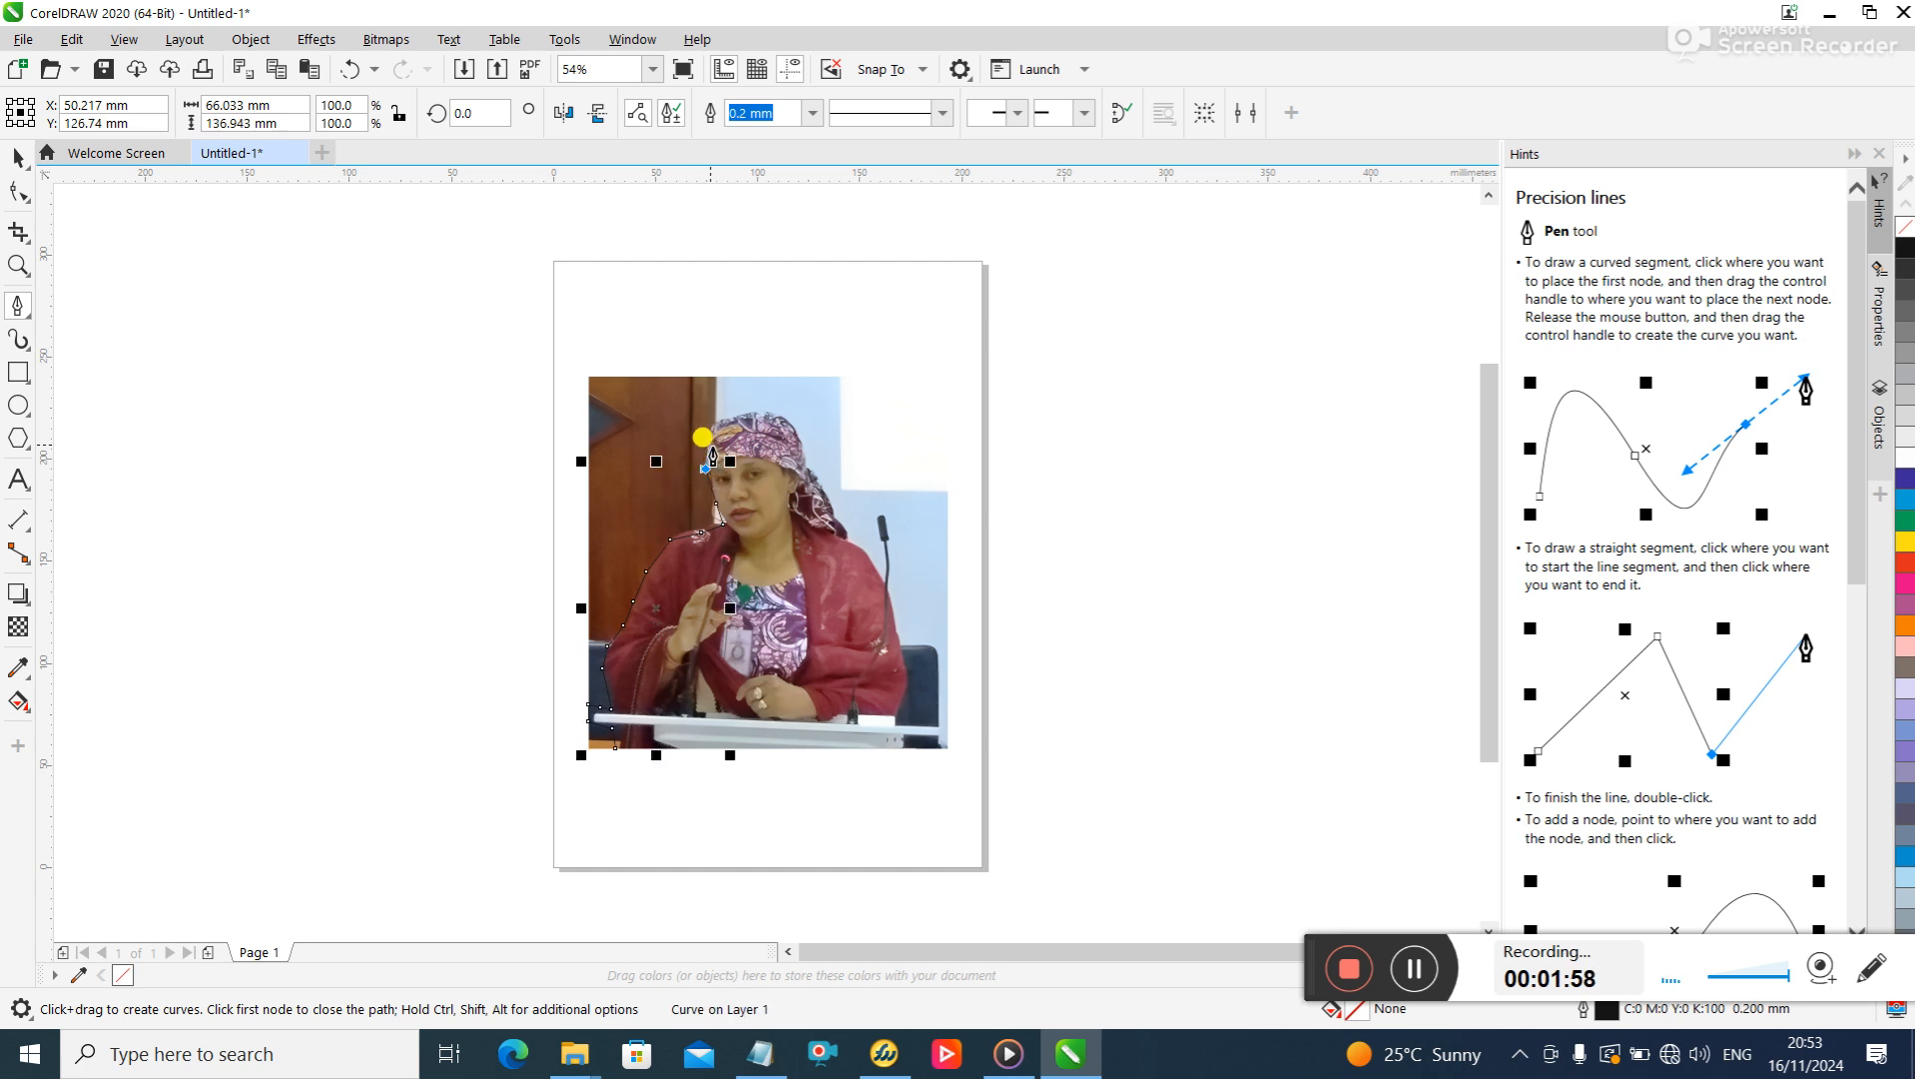
pyautogui.click(721, 436)
pyautogui.click(728, 415)
pyautogui.click(766, 411)
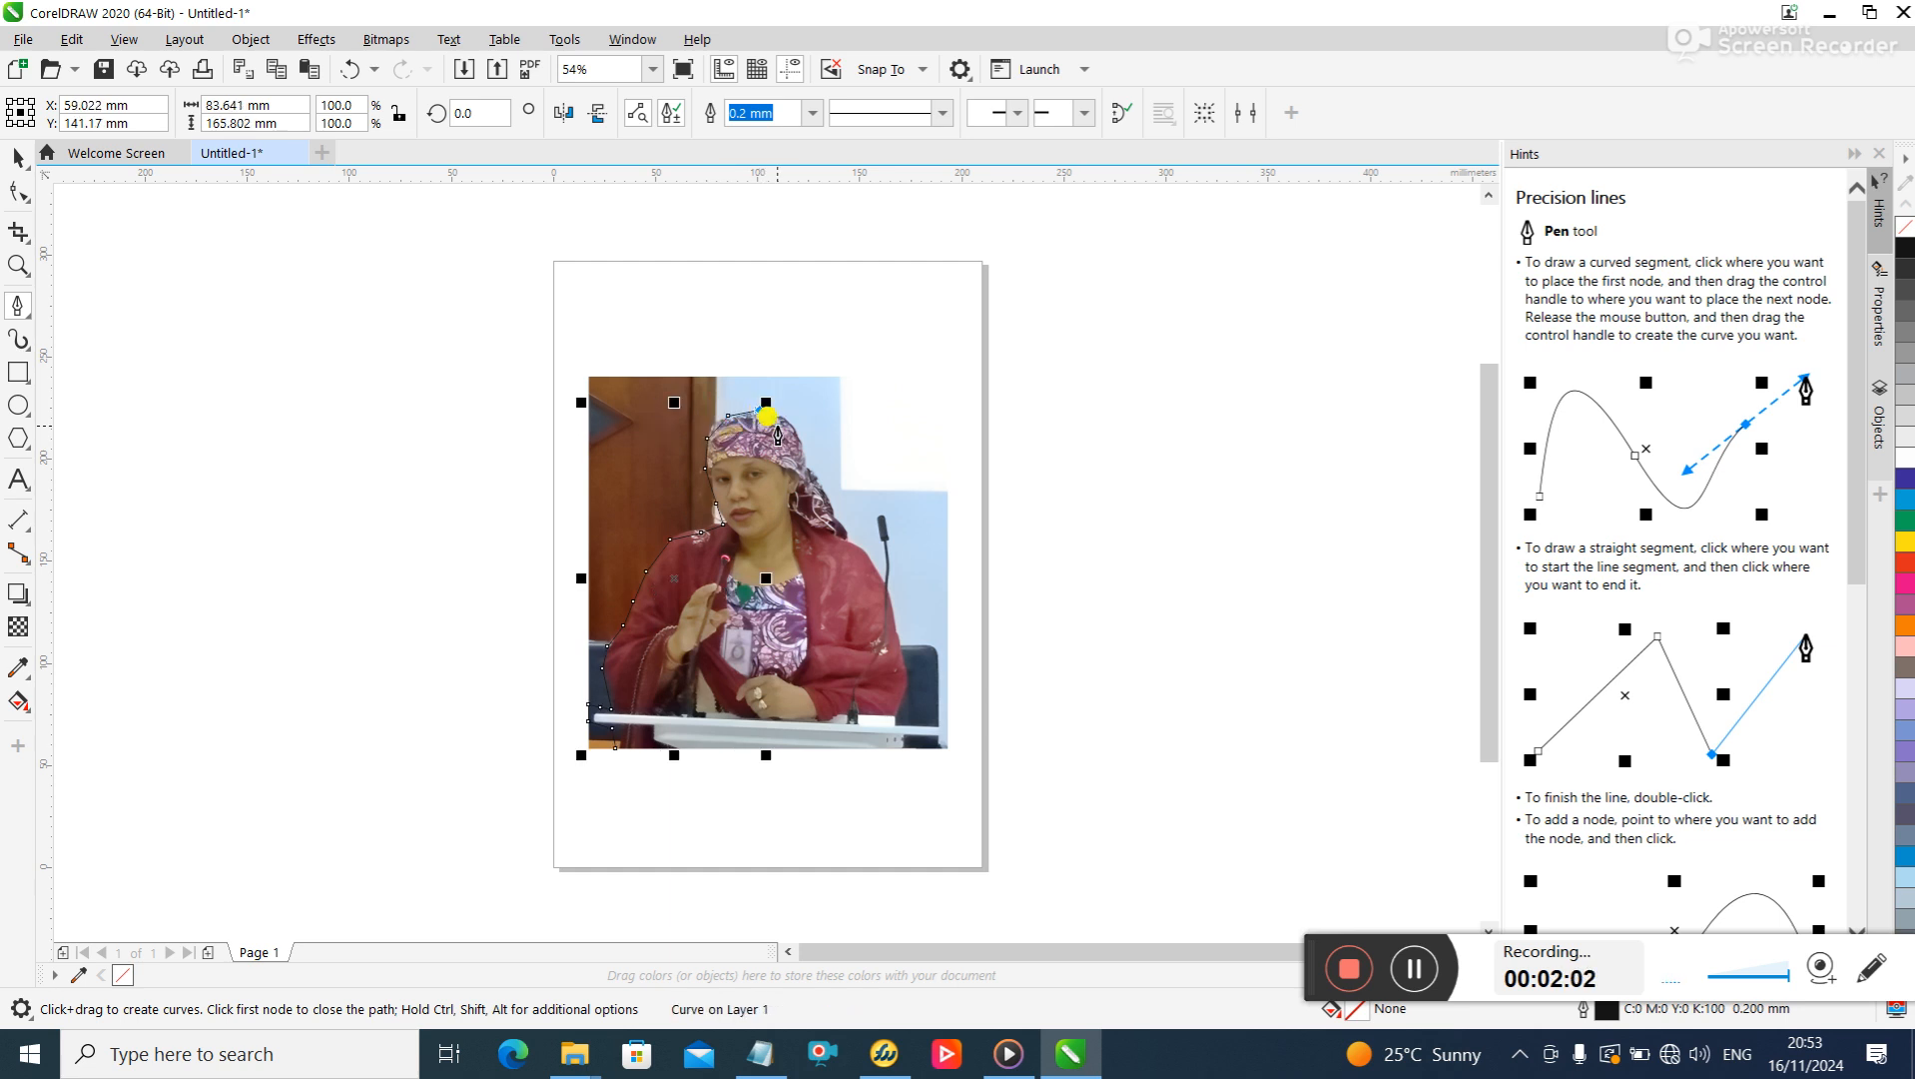
# - Trace the outline down the right side of the headscarf and onto the woman's right-hand shoulder in the photo
pyautogui.click(786, 415)
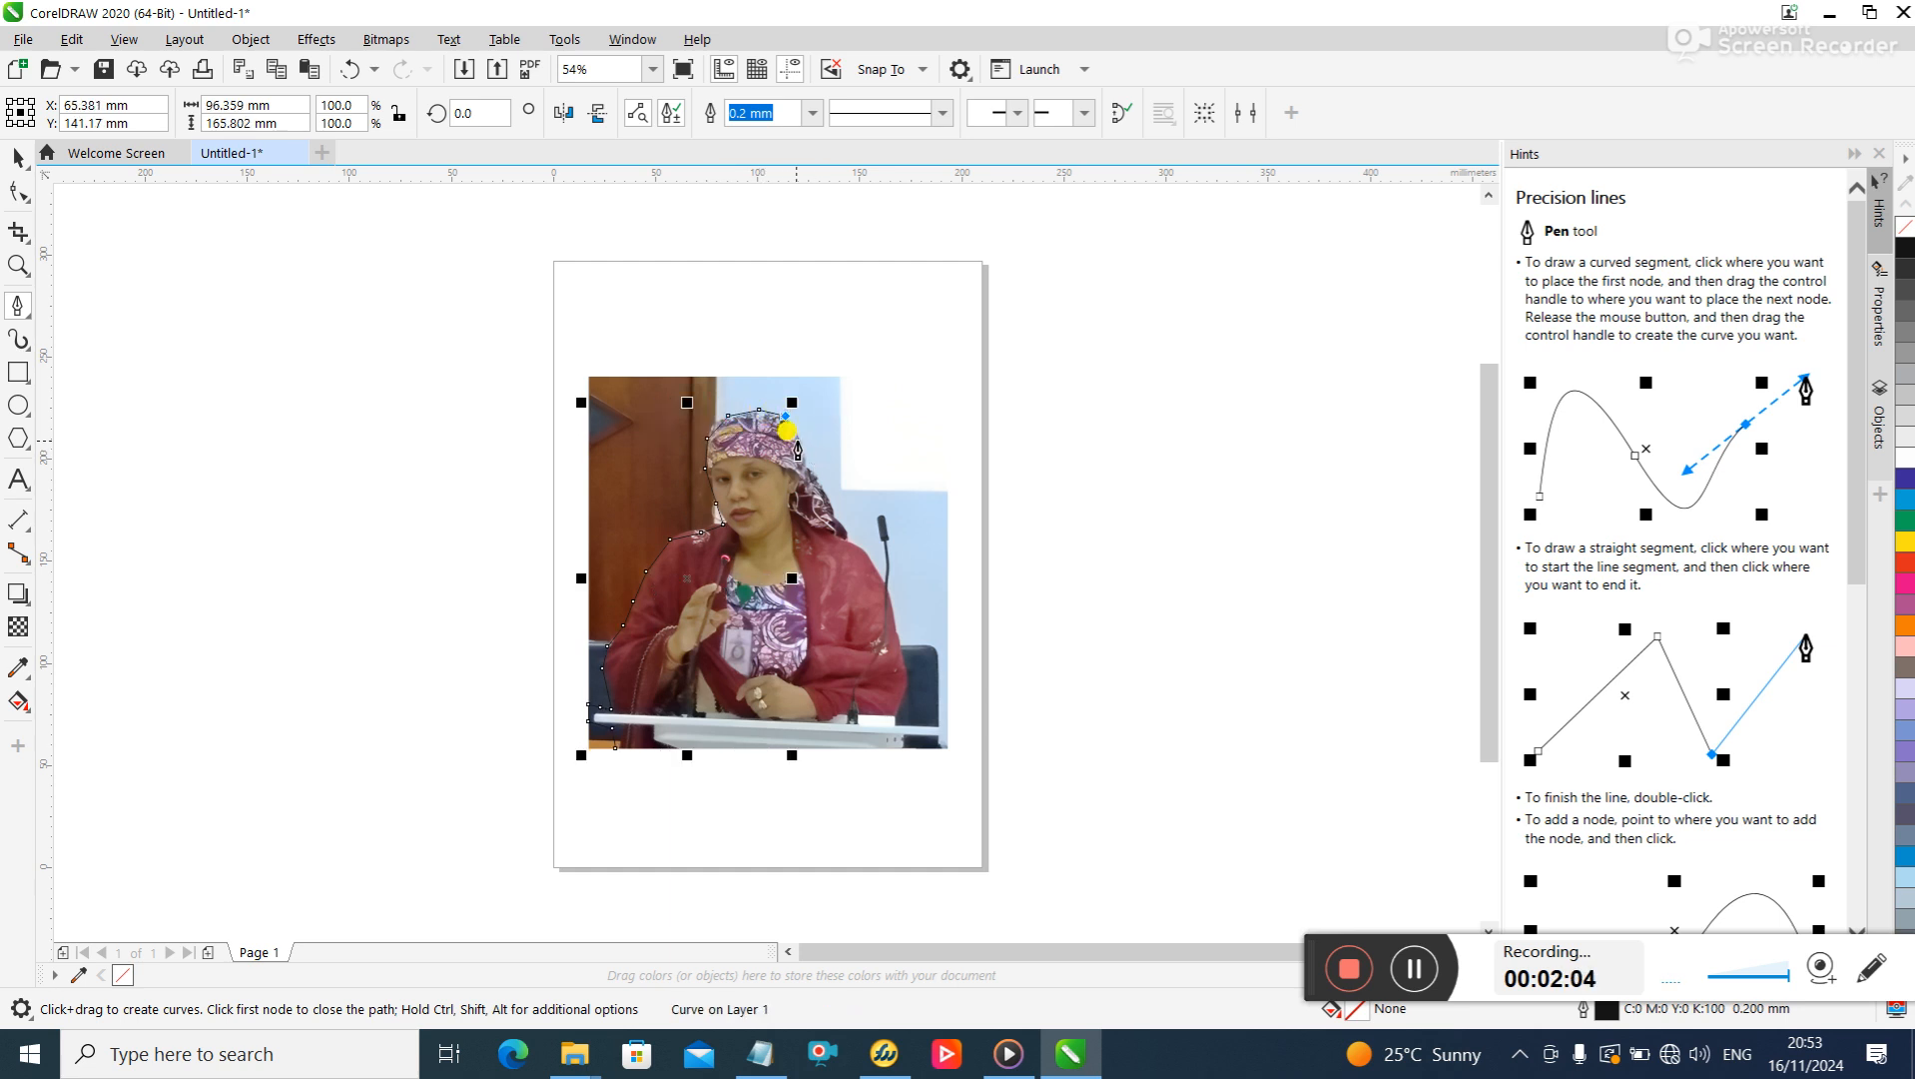
pyautogui.click(800, 440)
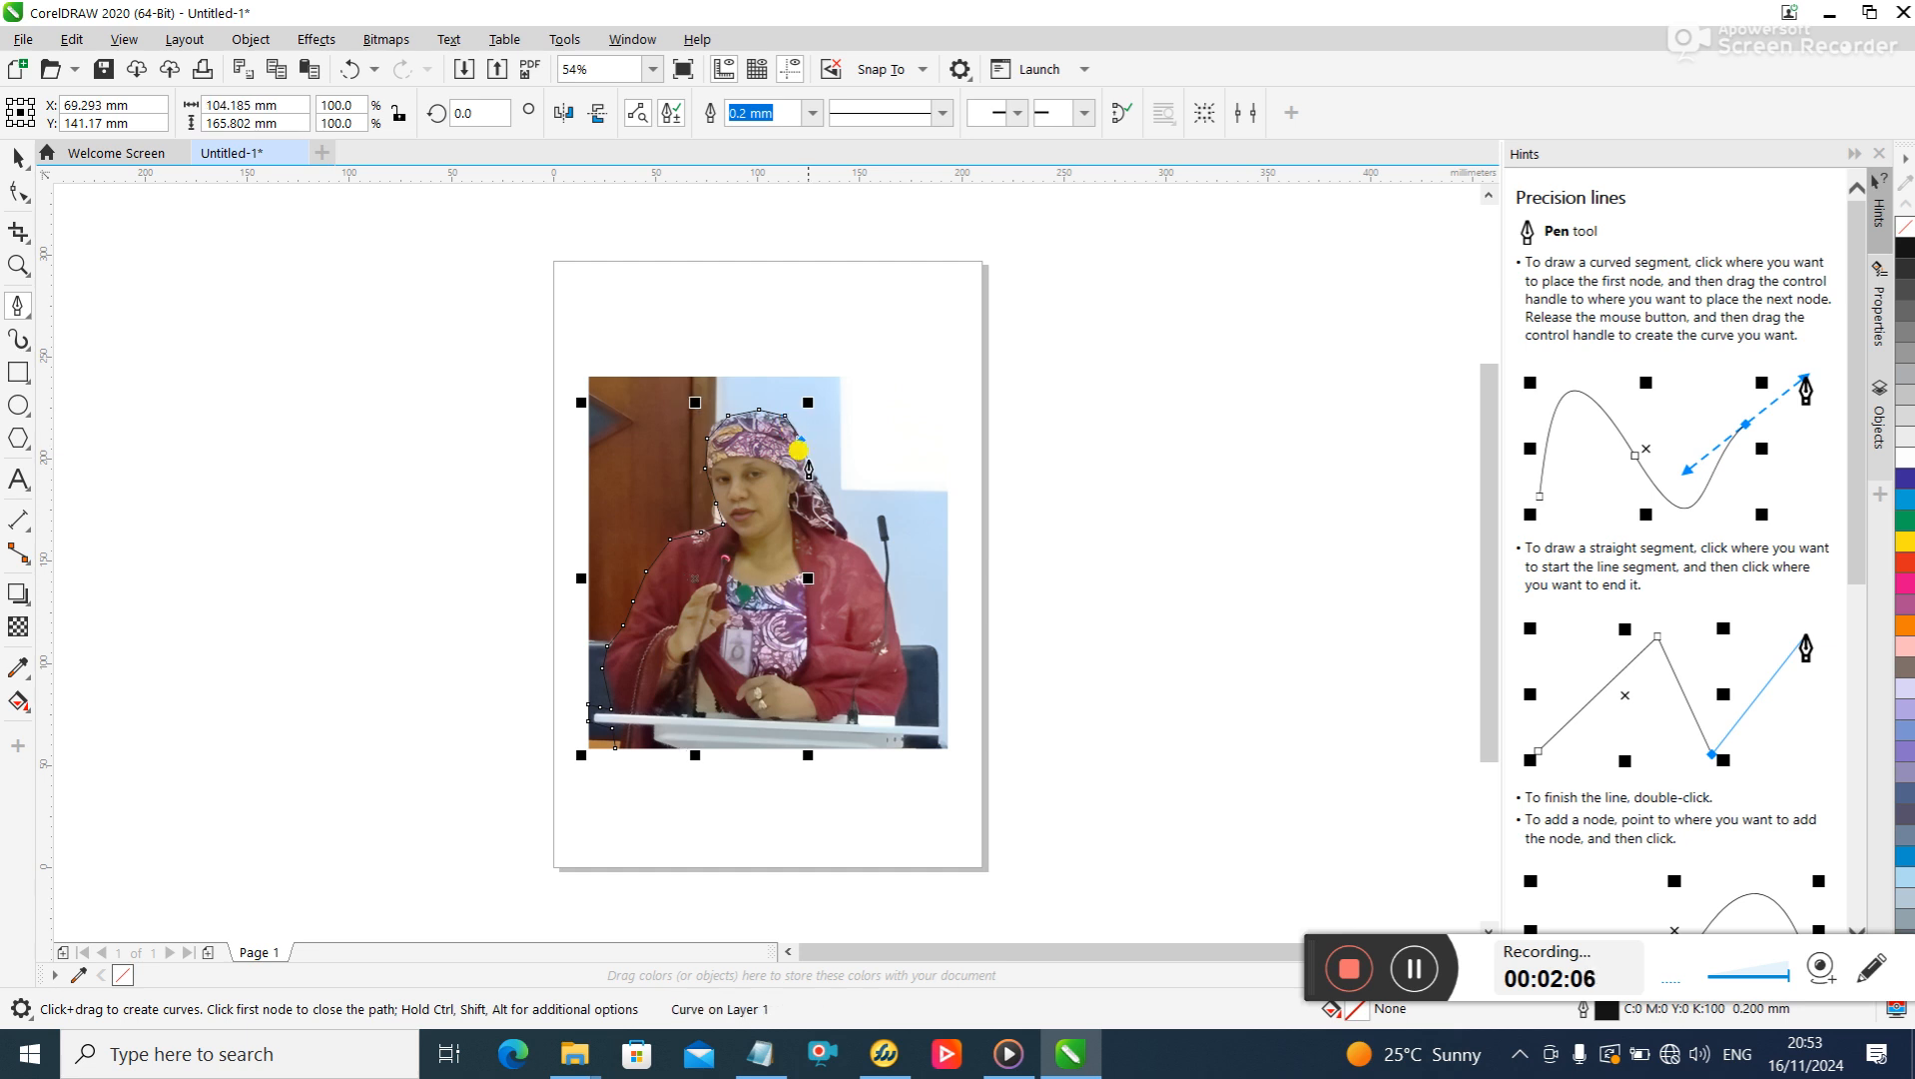
pyautogui.click(810, 462)
pyautogui.click(819, 485)
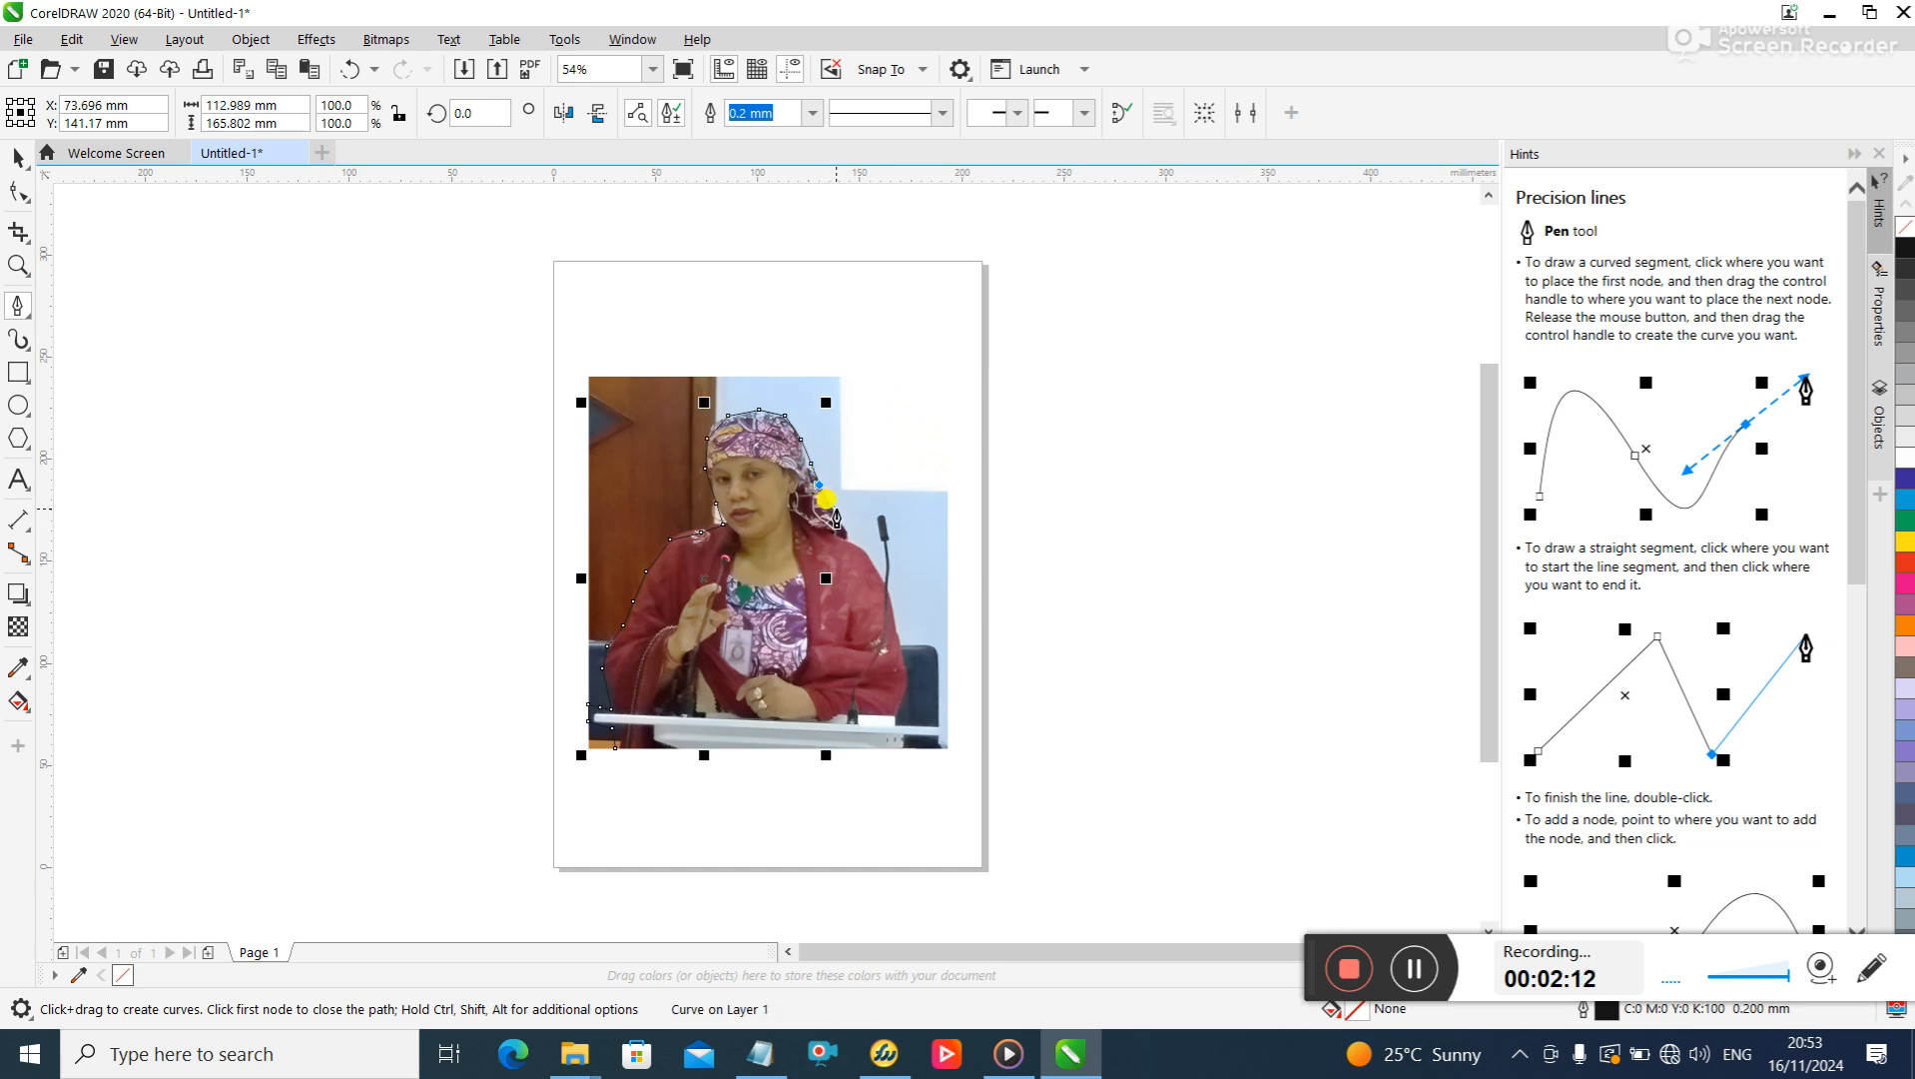
pyautogui.click(836, 516)
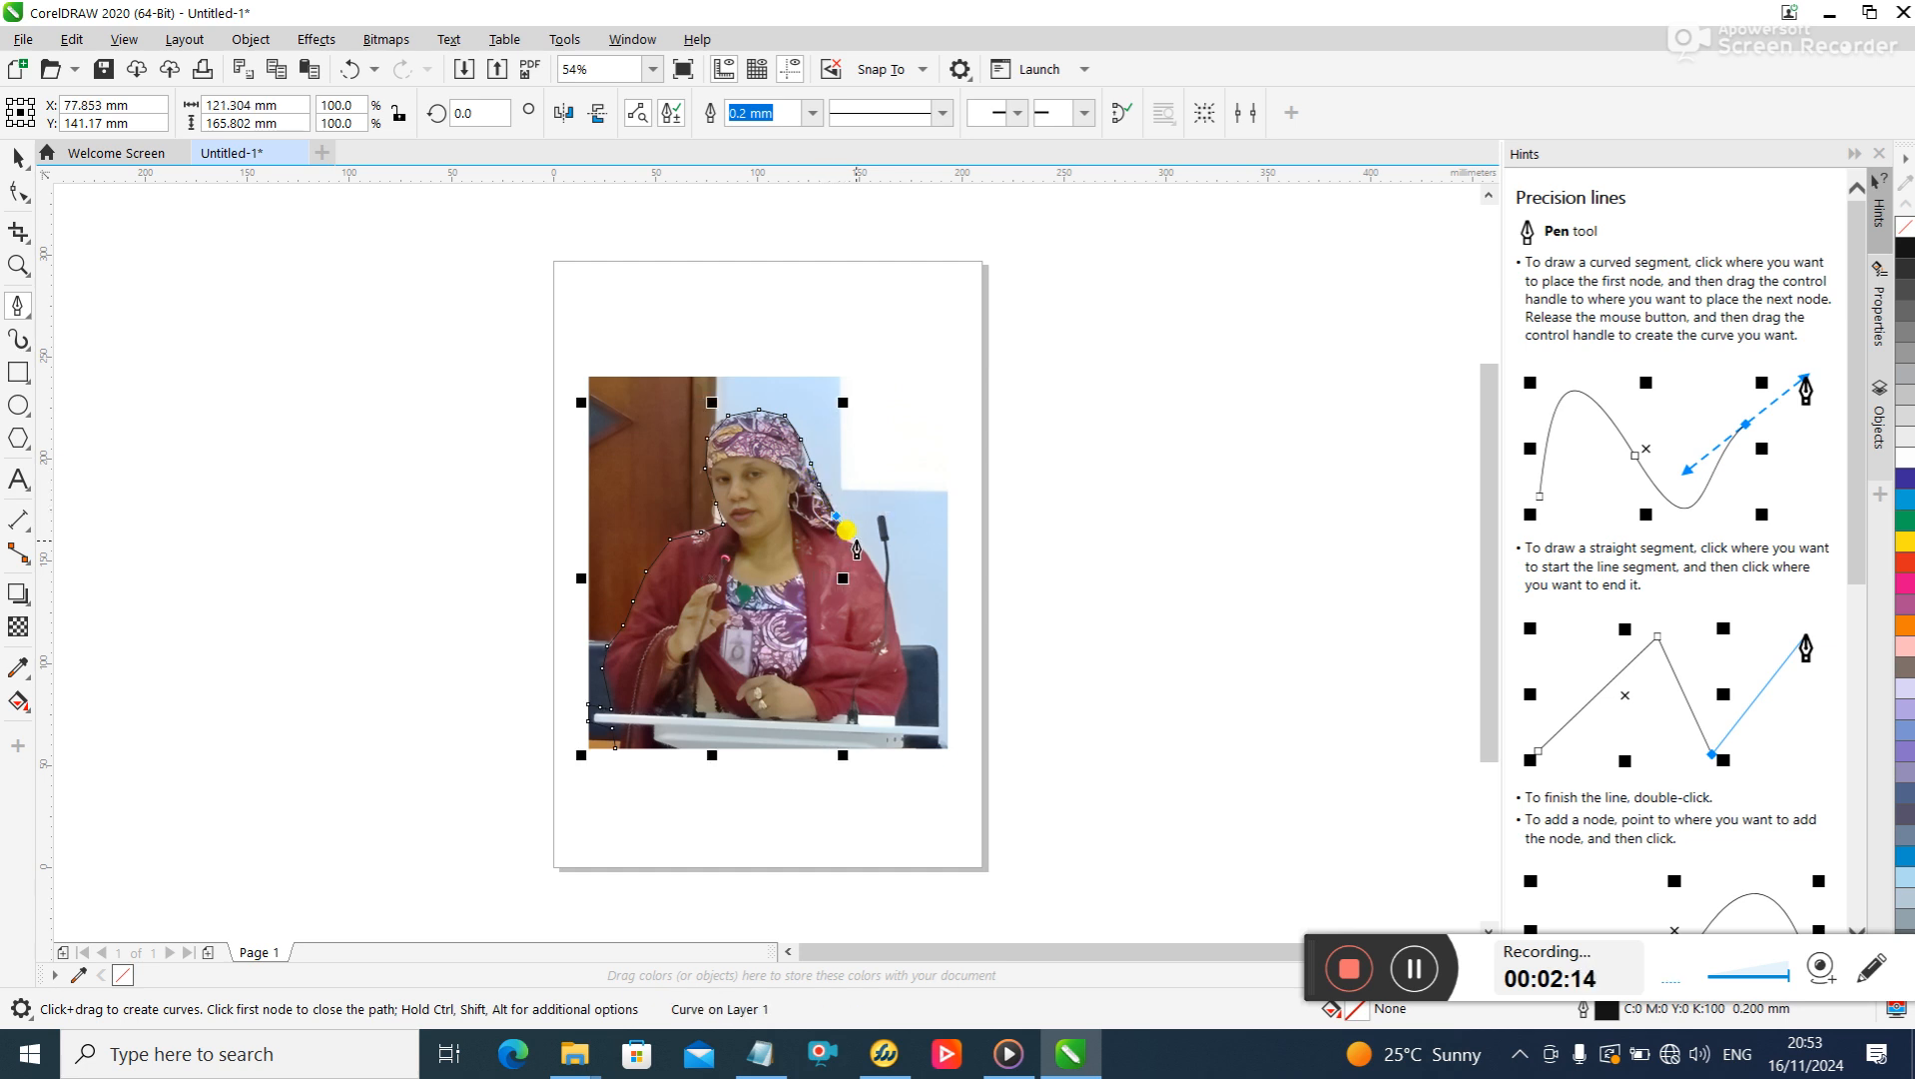
pyautogui.click(846, 534)
pyautogui.click(866, 553)
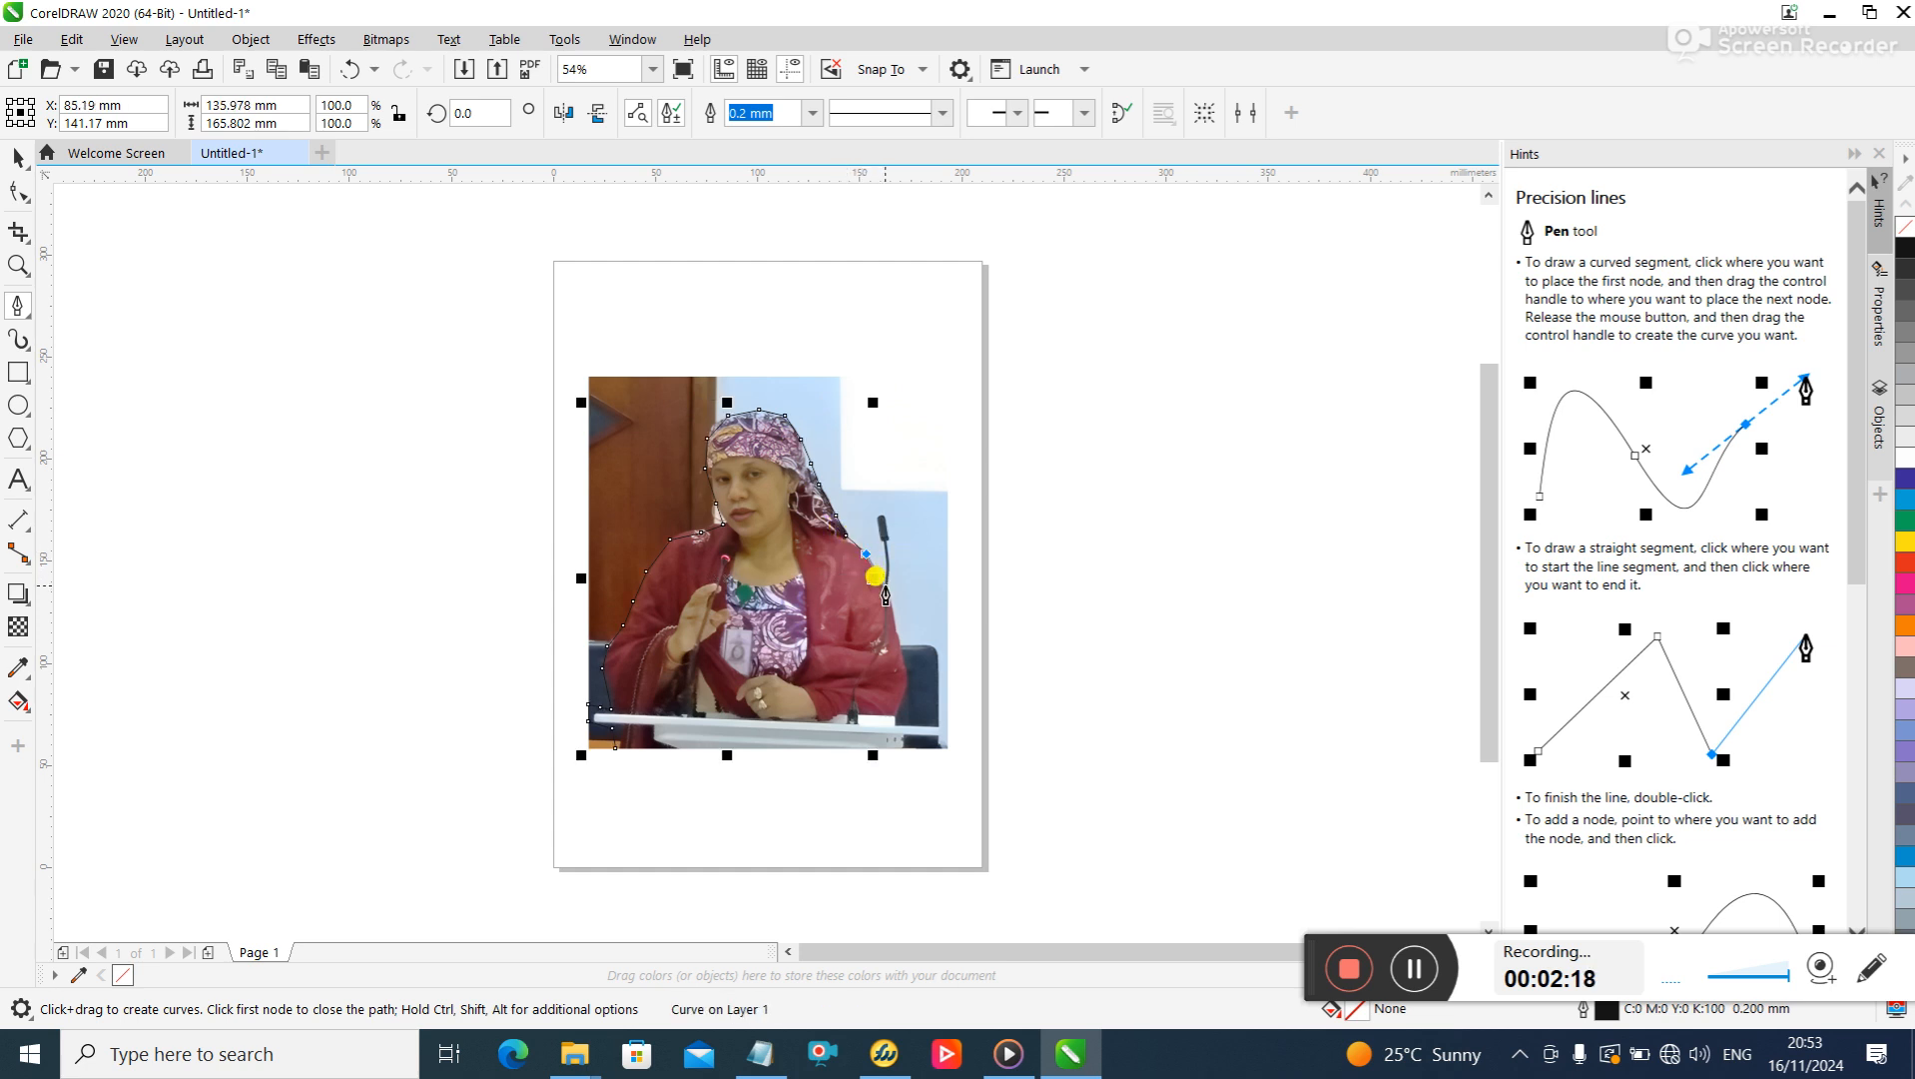
# - Continue the outline down the outer edge of the red sleeve to the top of the lectern
pyautogui.click(884, 582)
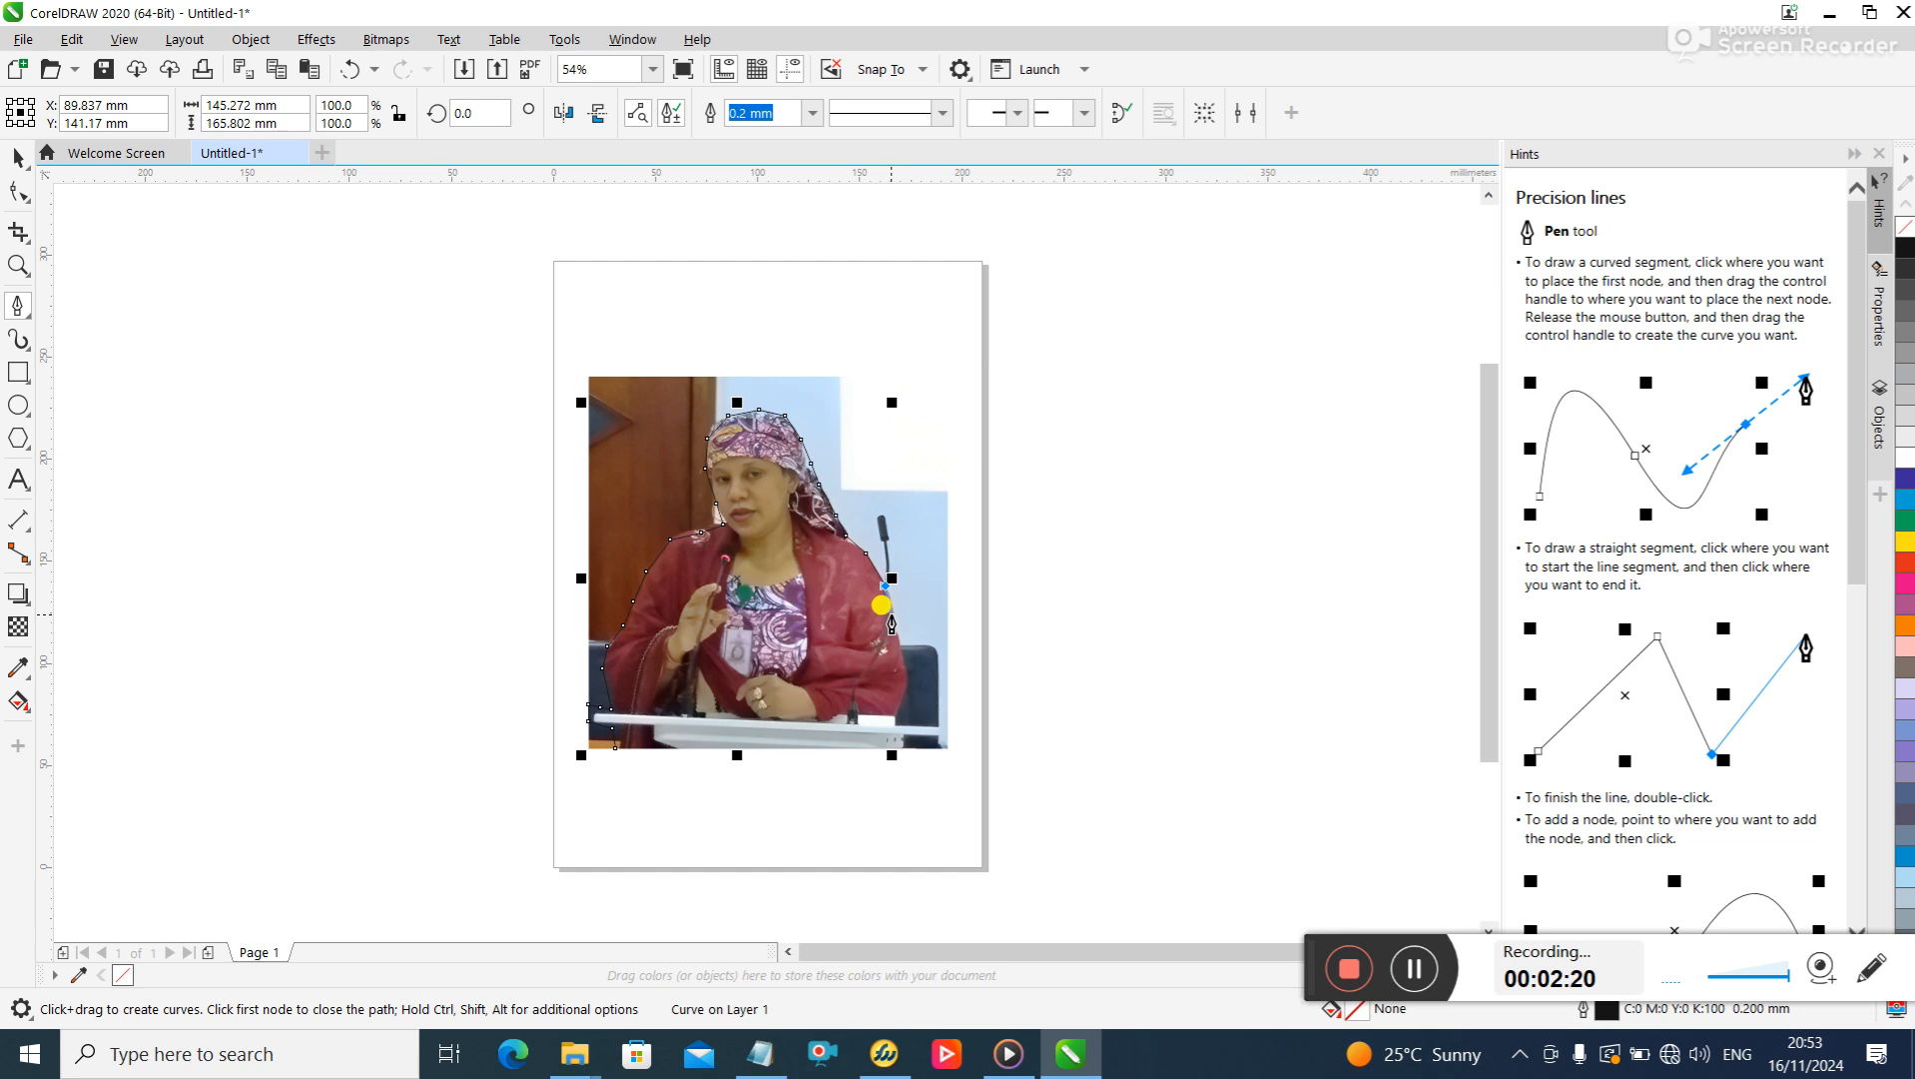
pyautogui.click(900, 644)
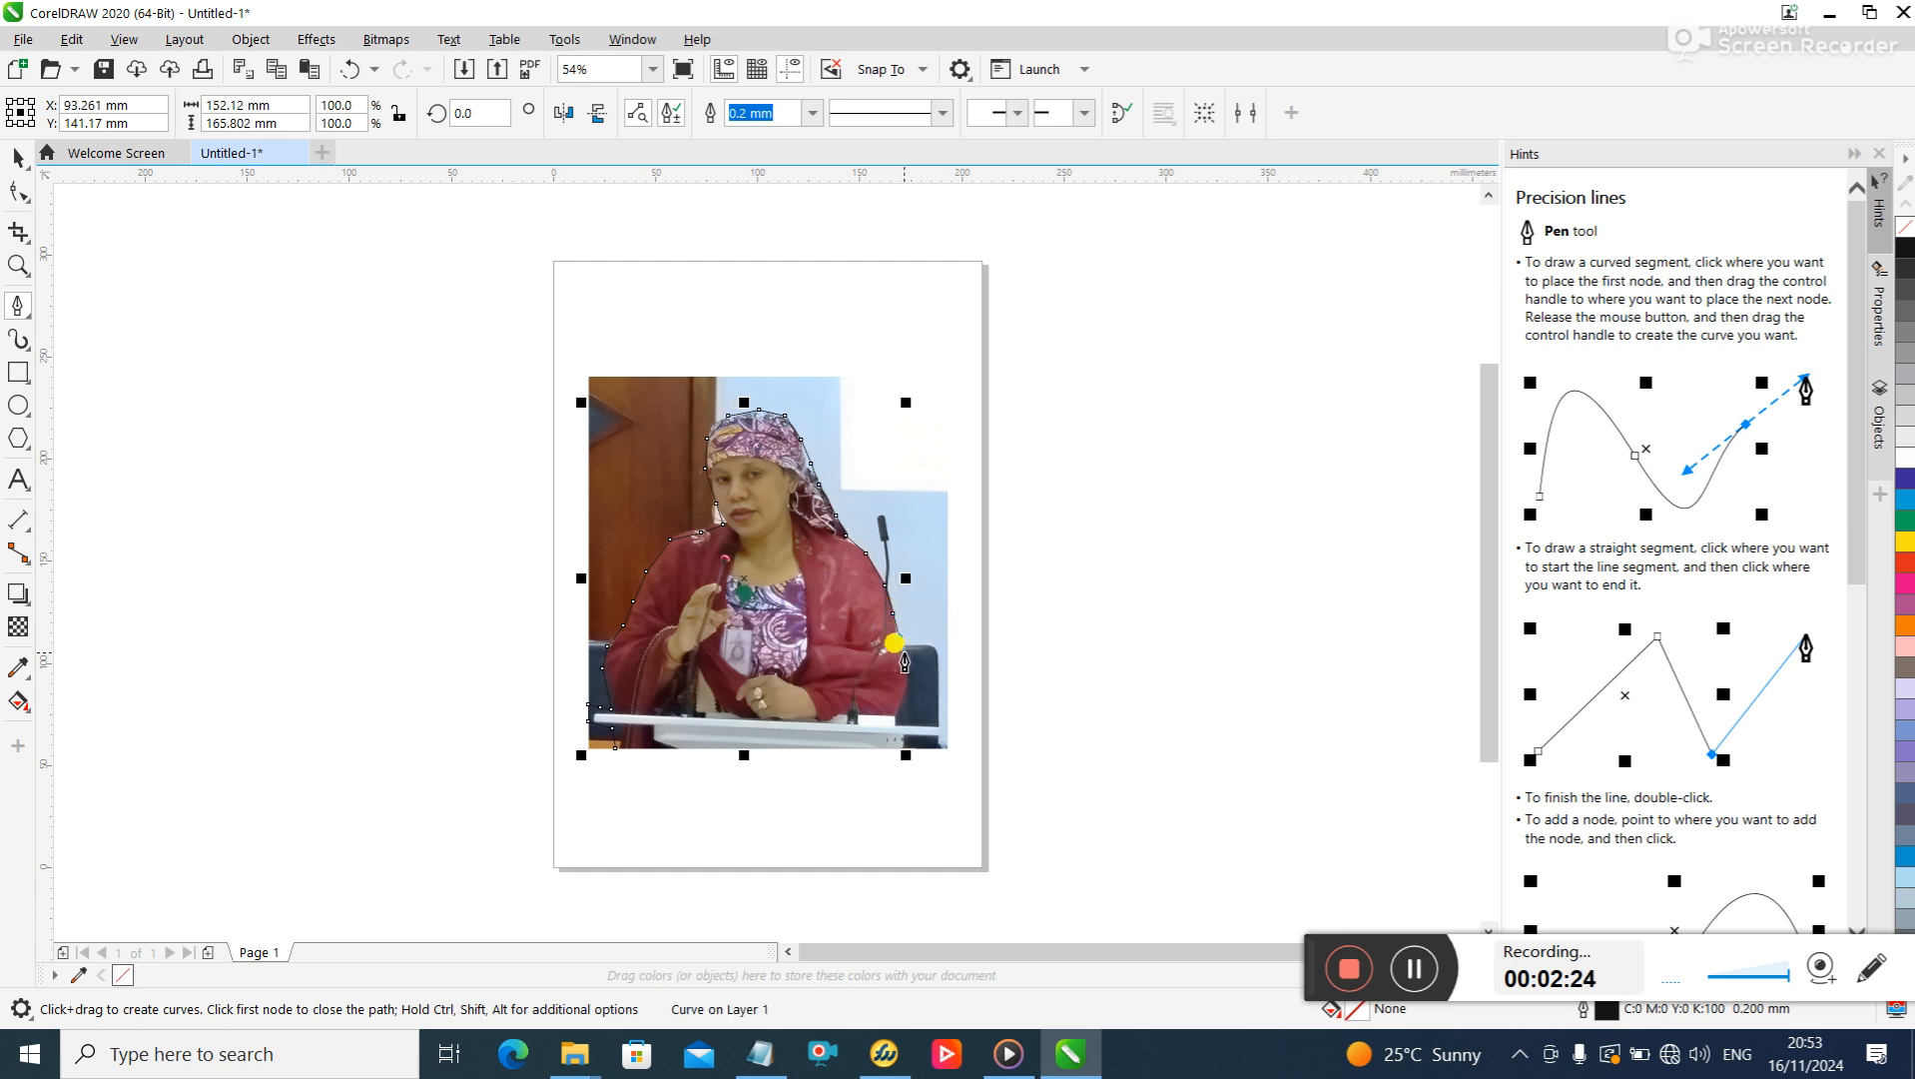
pyautogui.click(905, 654)
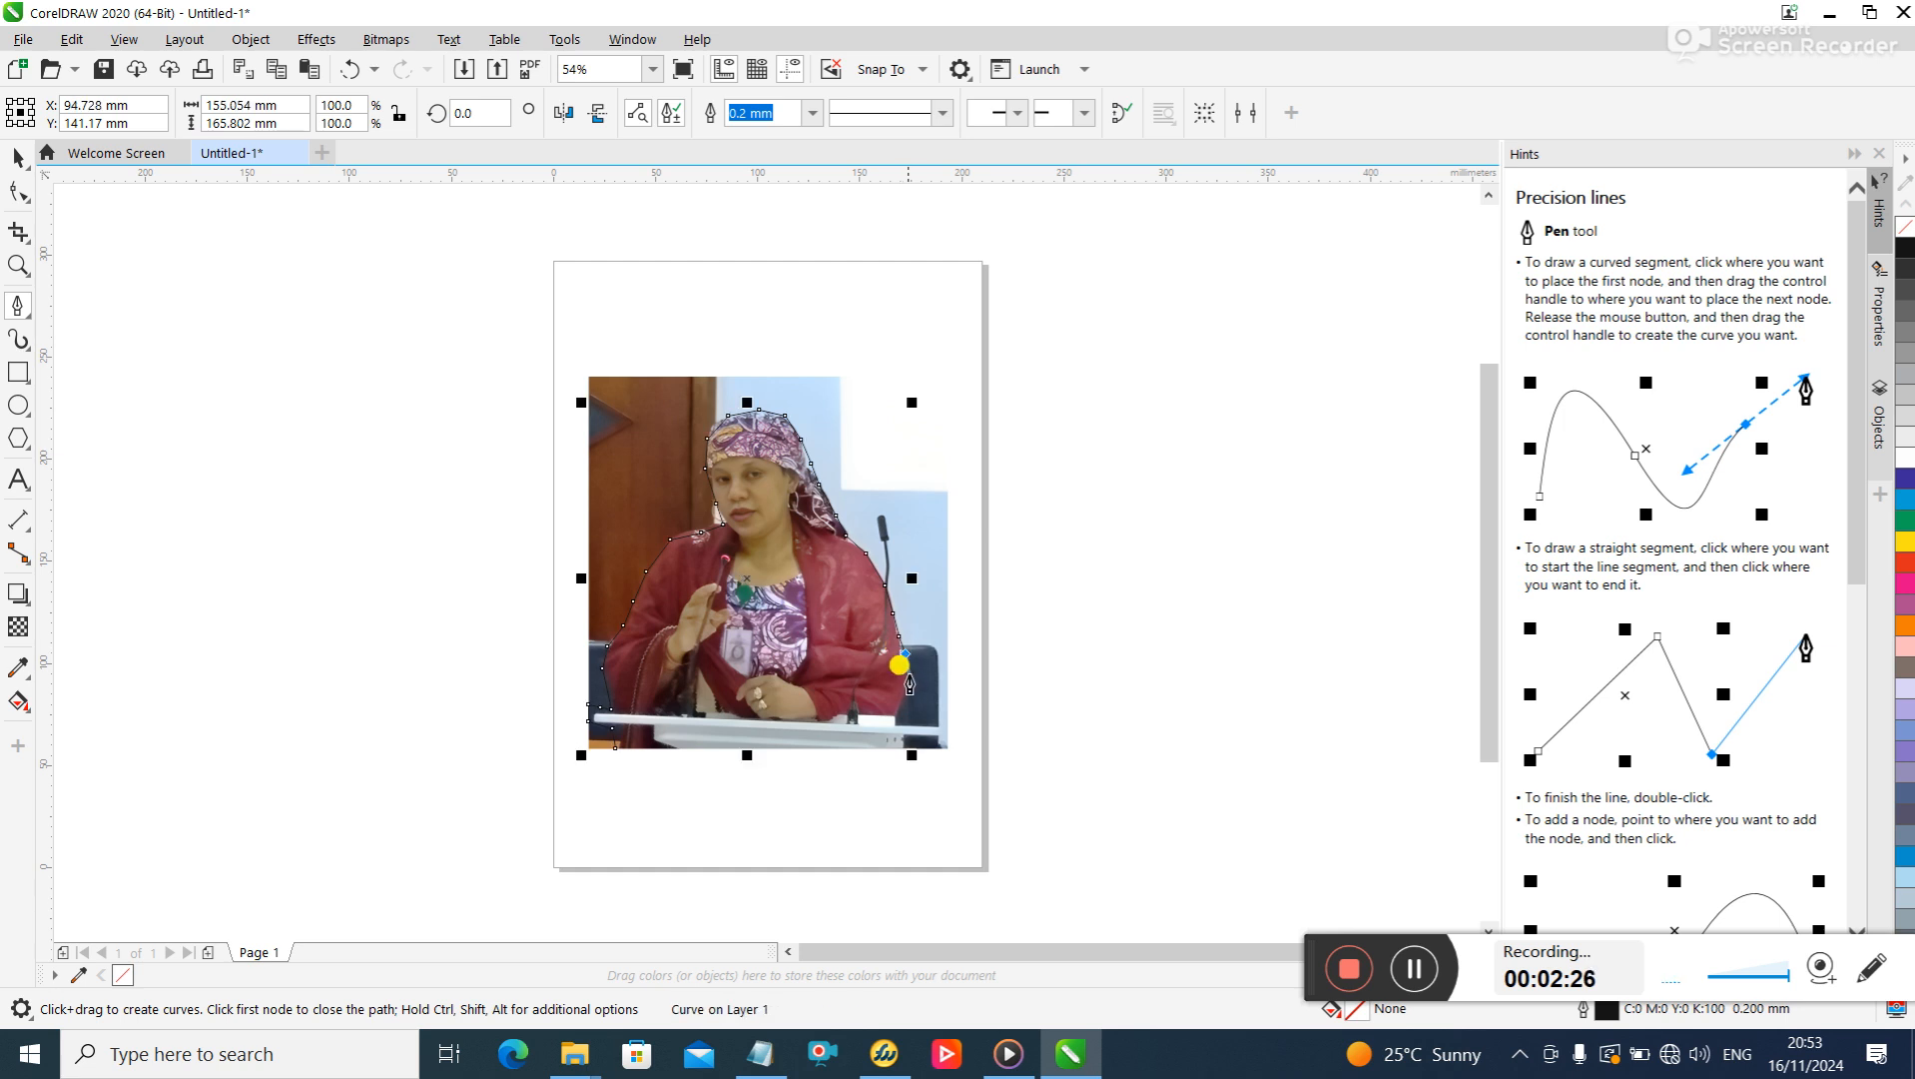
pyautogui.click(902, 704)
pyautogui.click(900, 720)
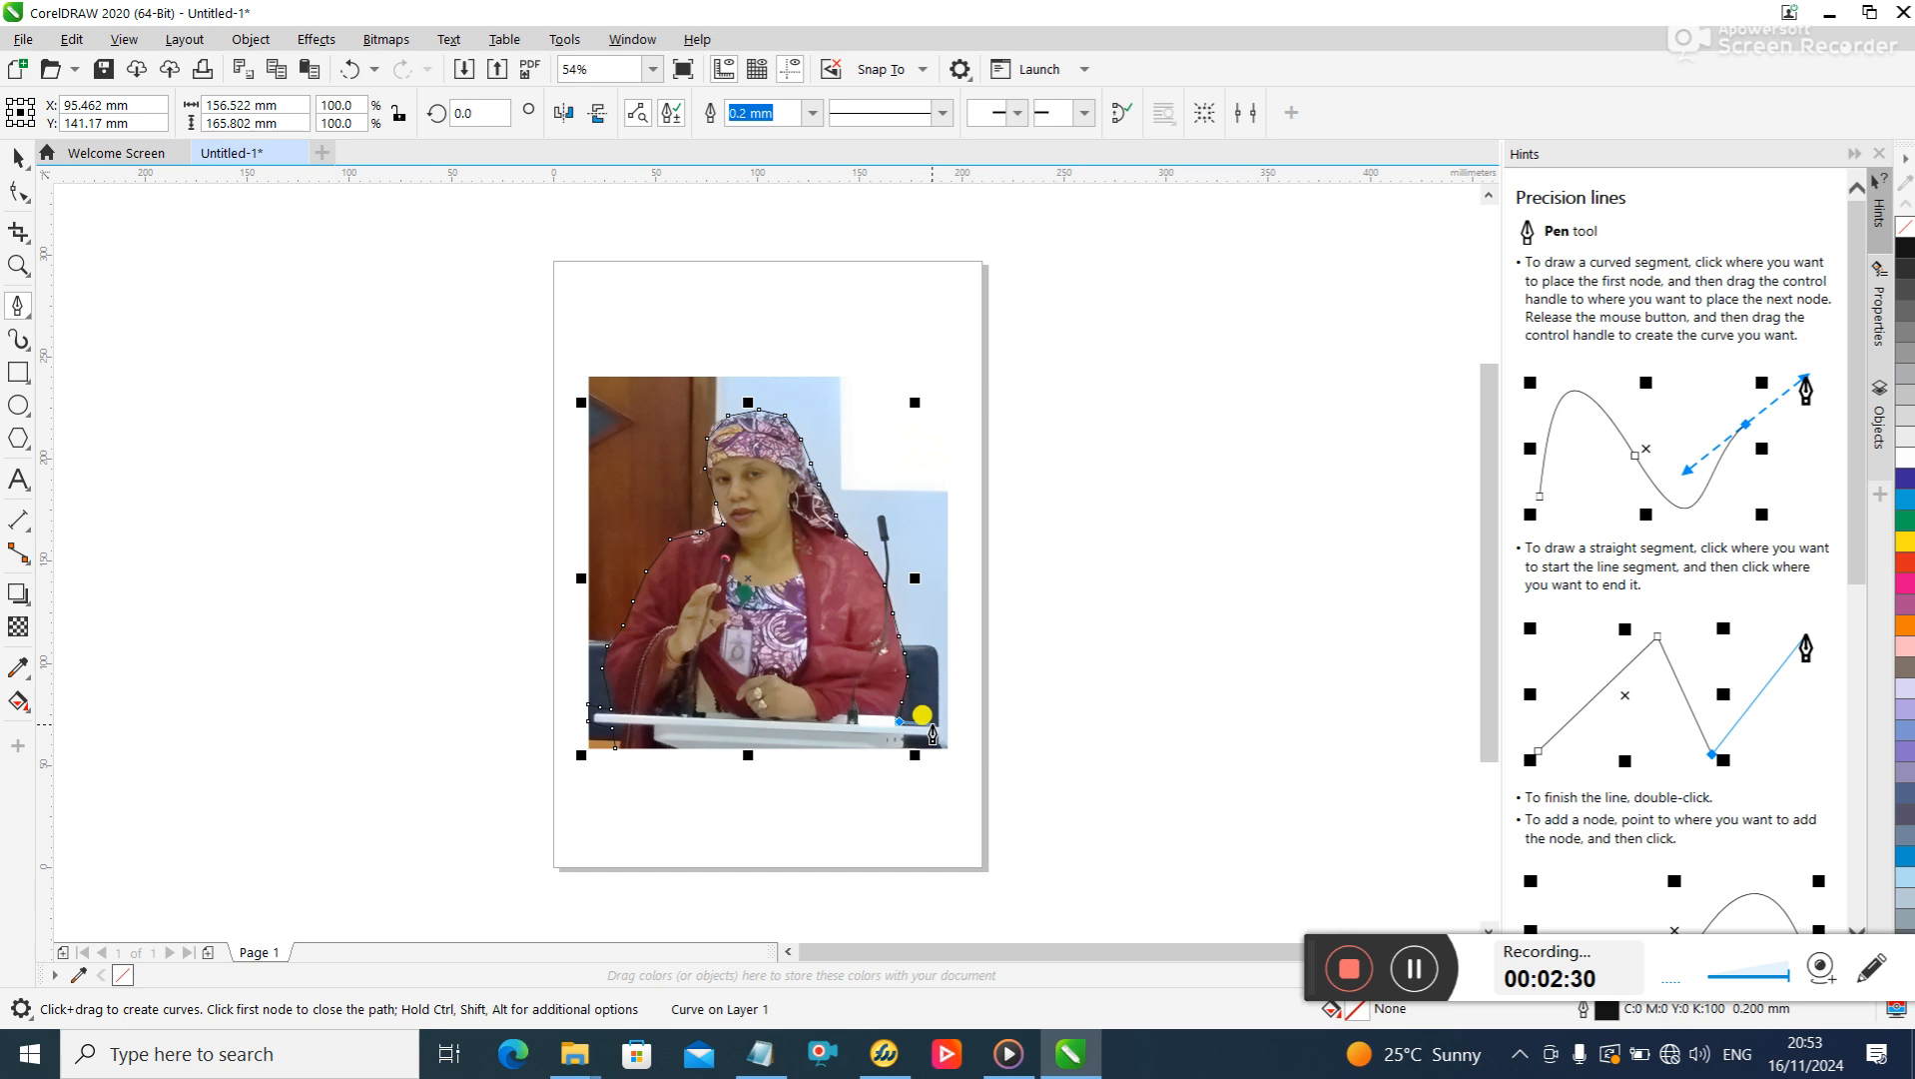
# - Continue the outline around the lectern's right end and along its bottom edge to the lower-left end, and finish the path
pyautogui.moveTo(936, 733); pyautogui.dragTo(931, 743)
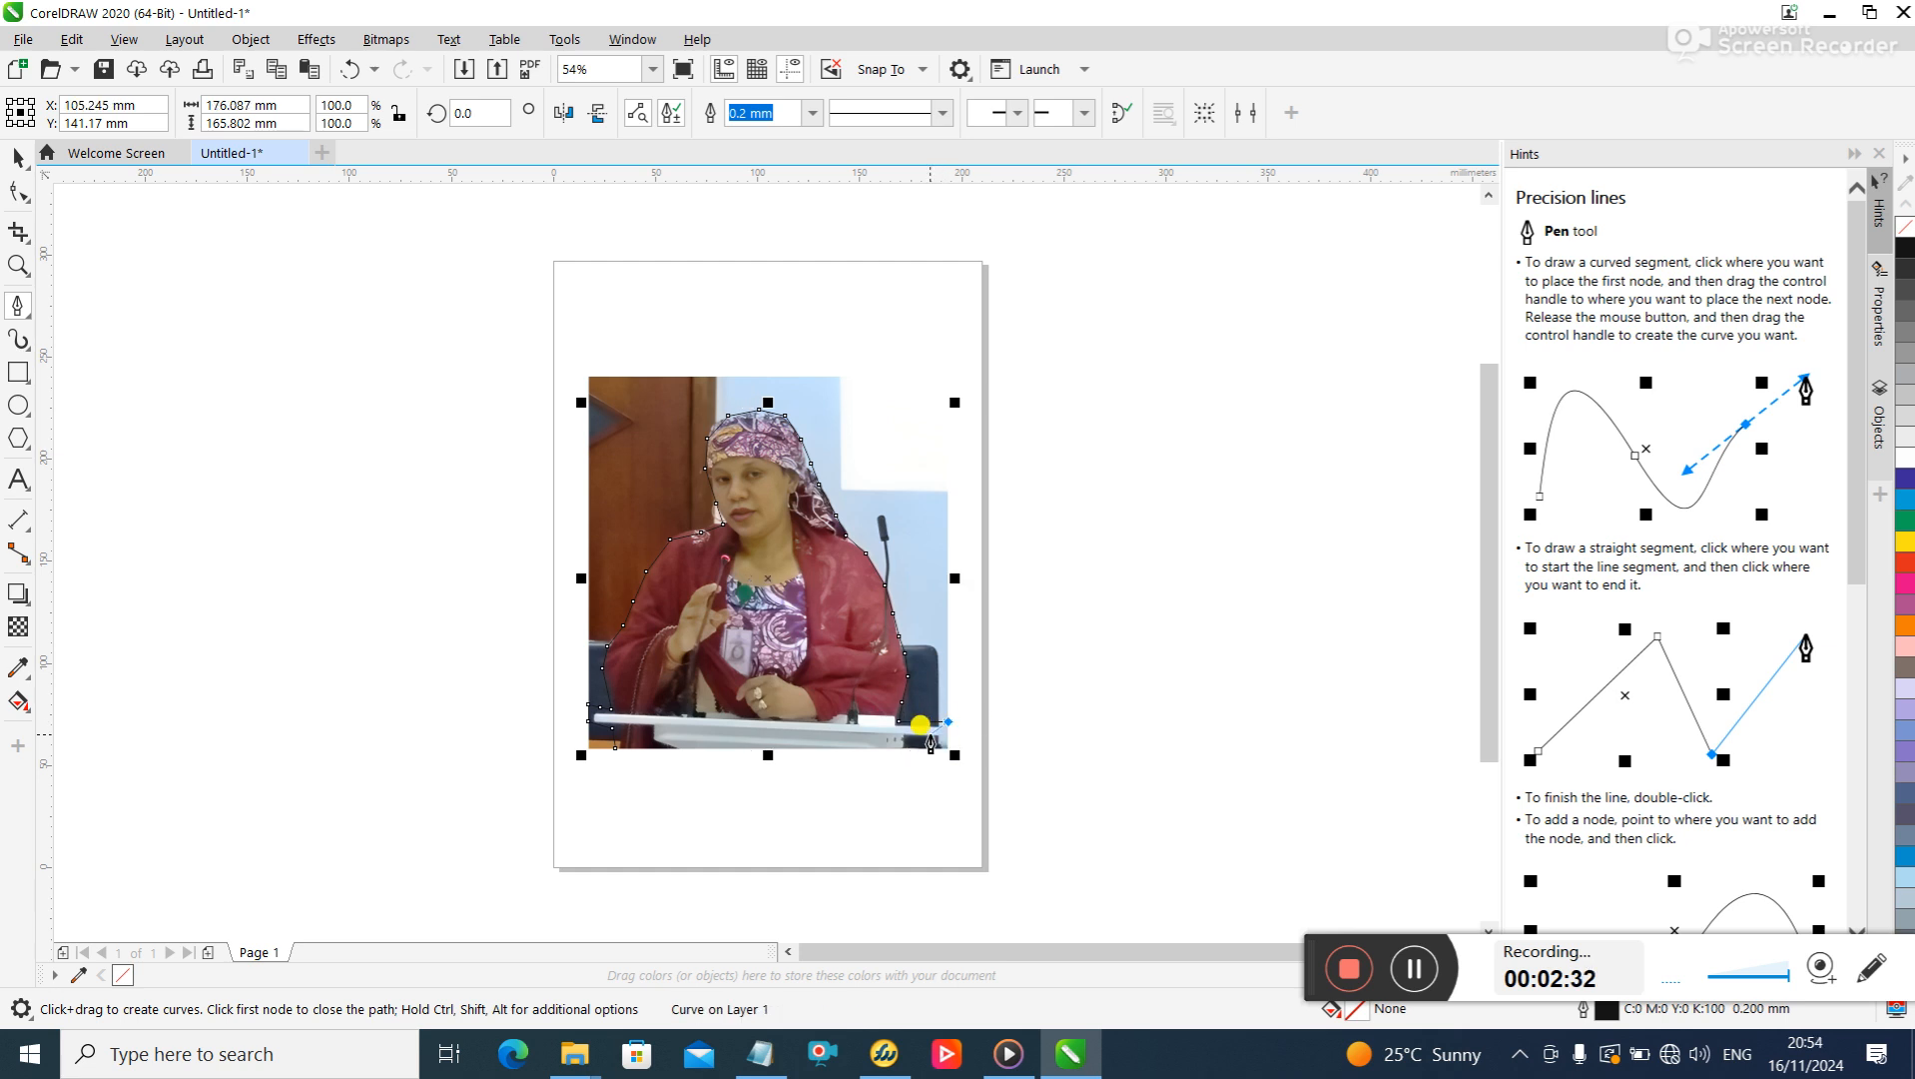
pyautogui.click(937, 744)
pyautogui.click(901, 734)
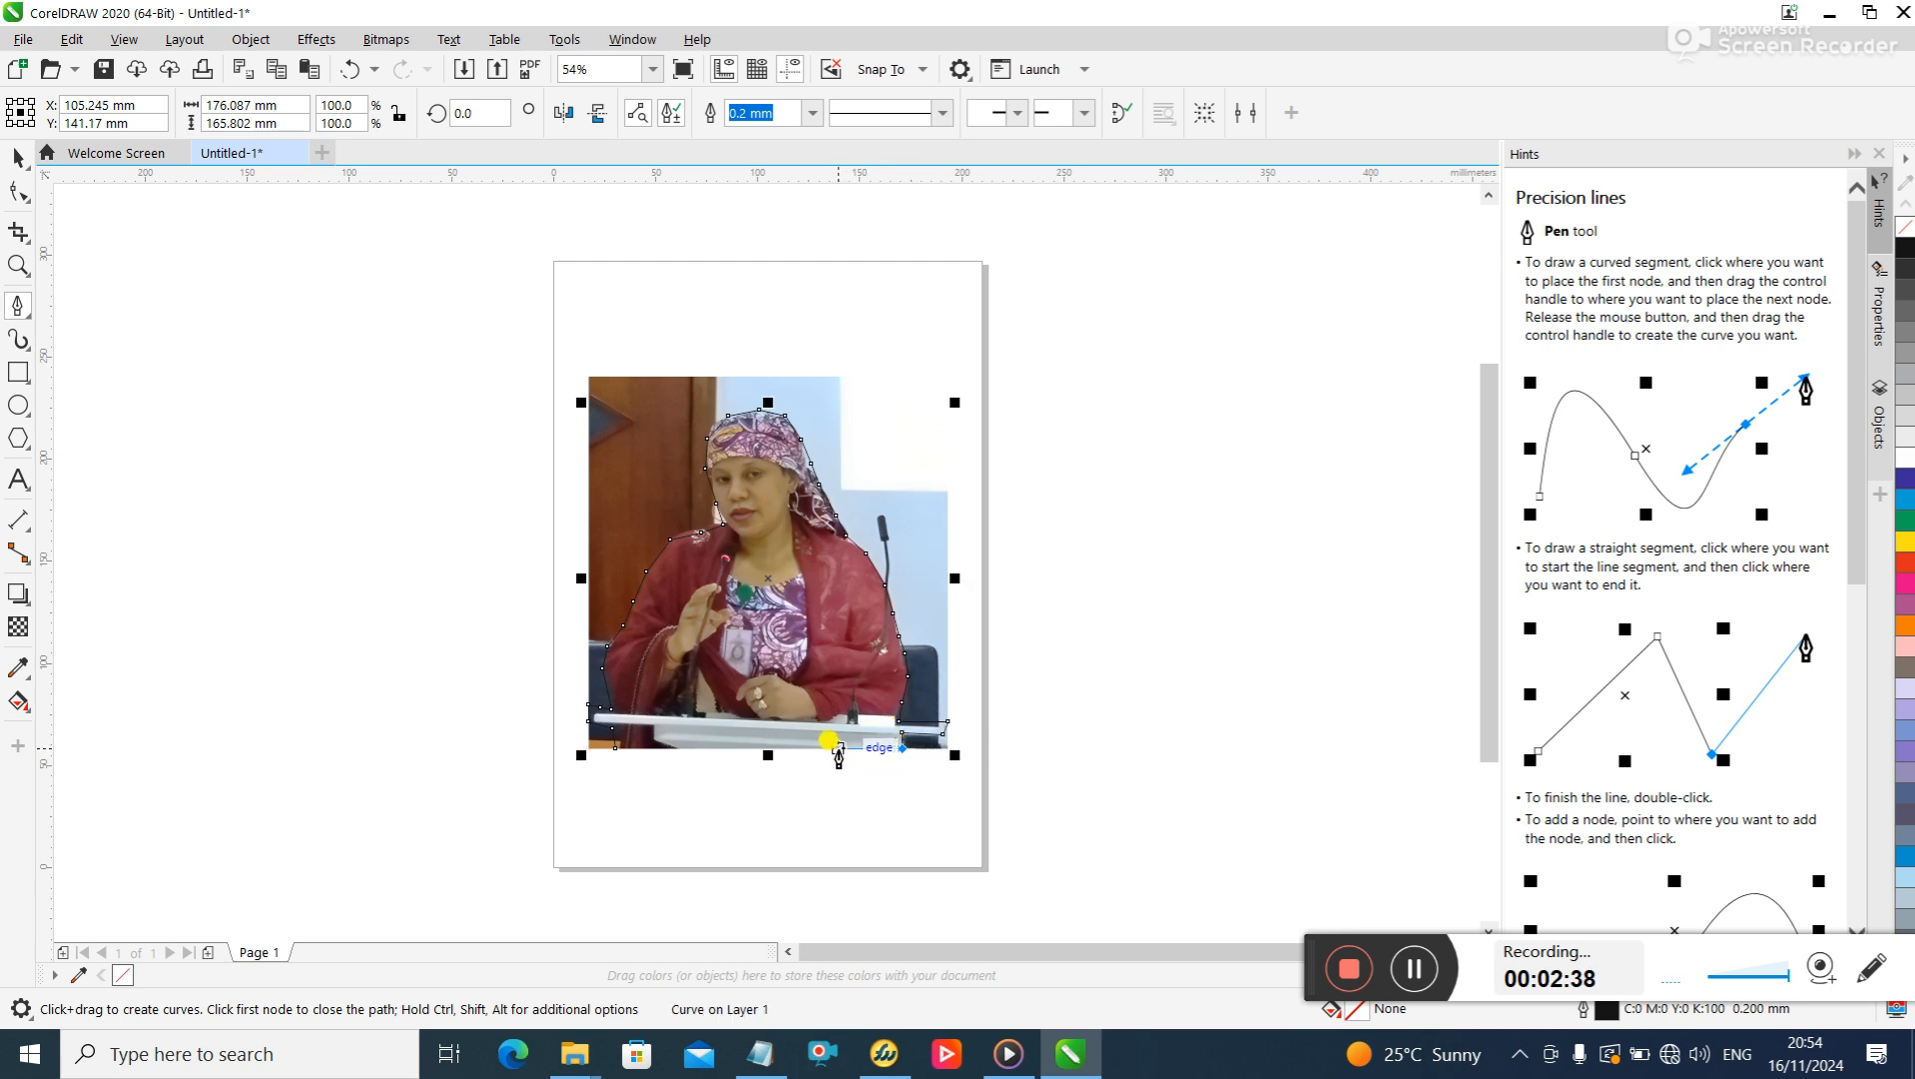
pyautogui.click(760, 748)
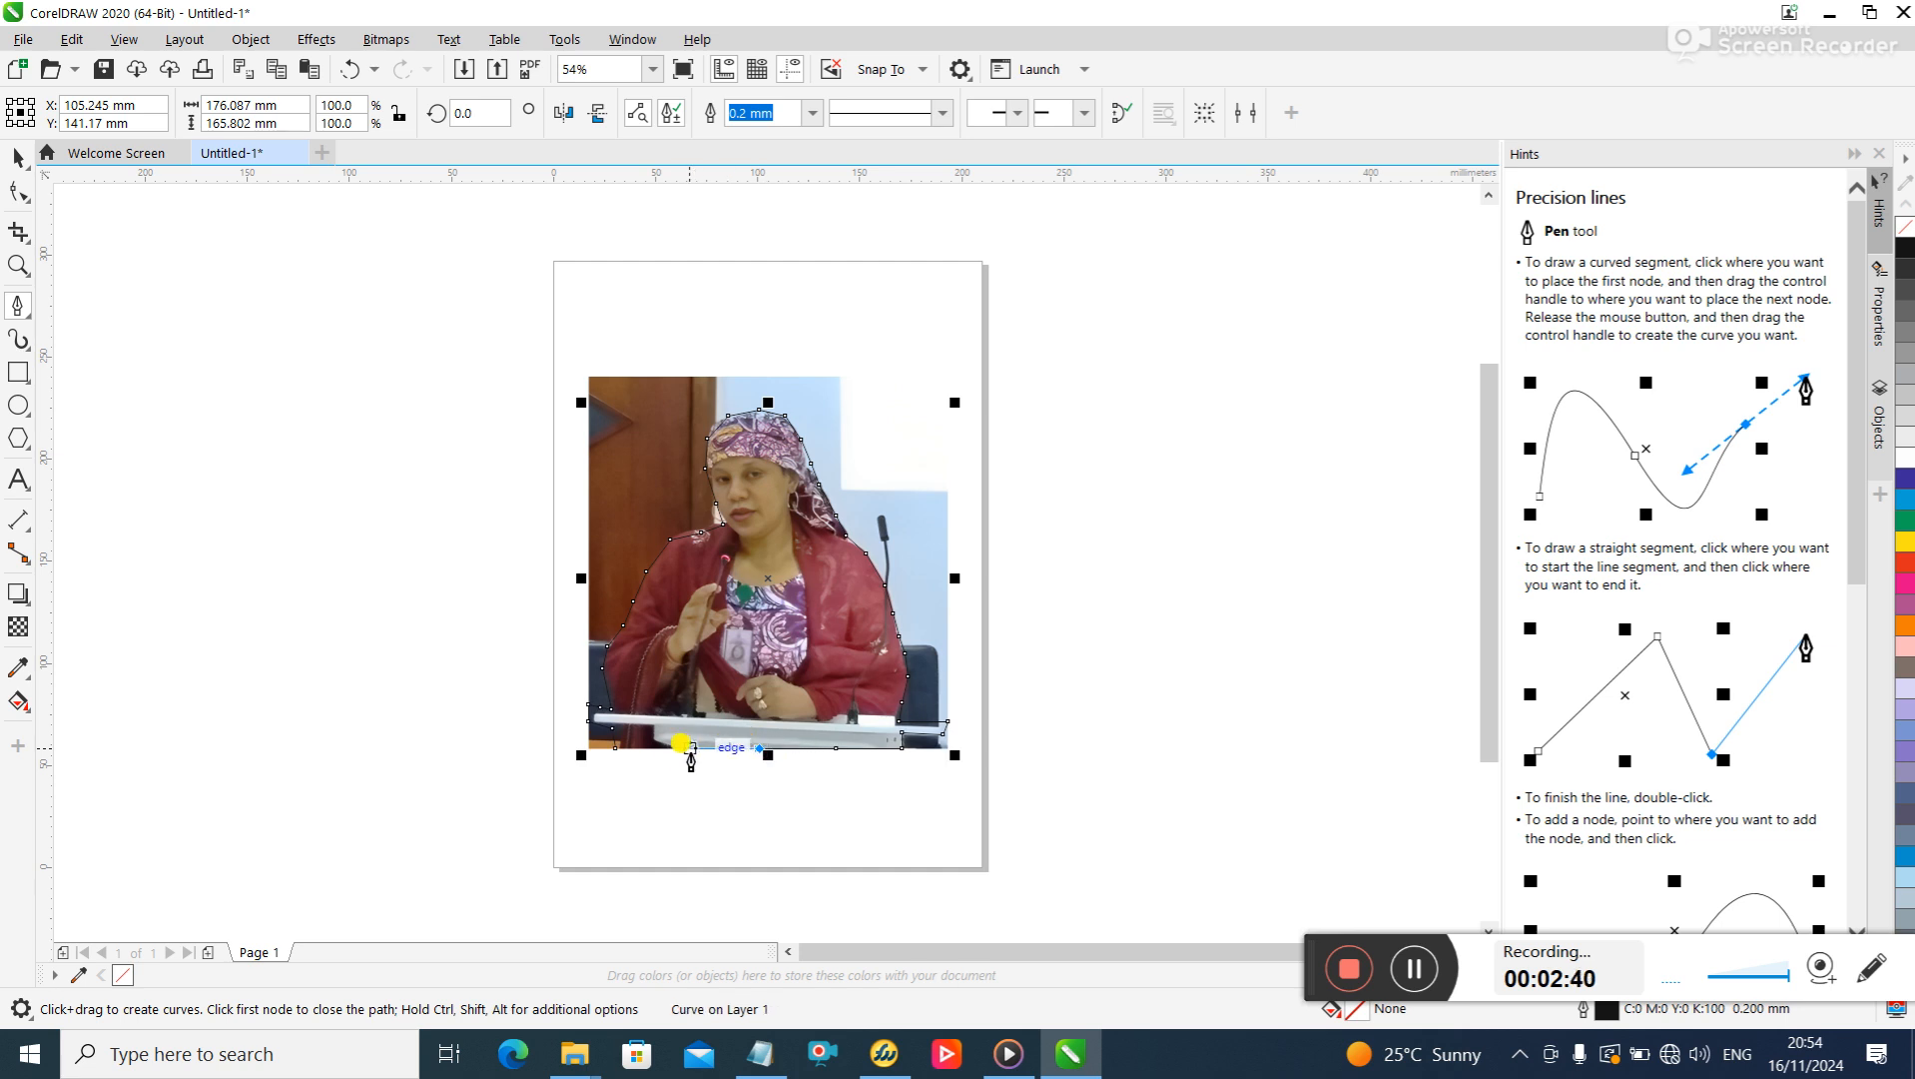
pyautogui.click(675, 748)
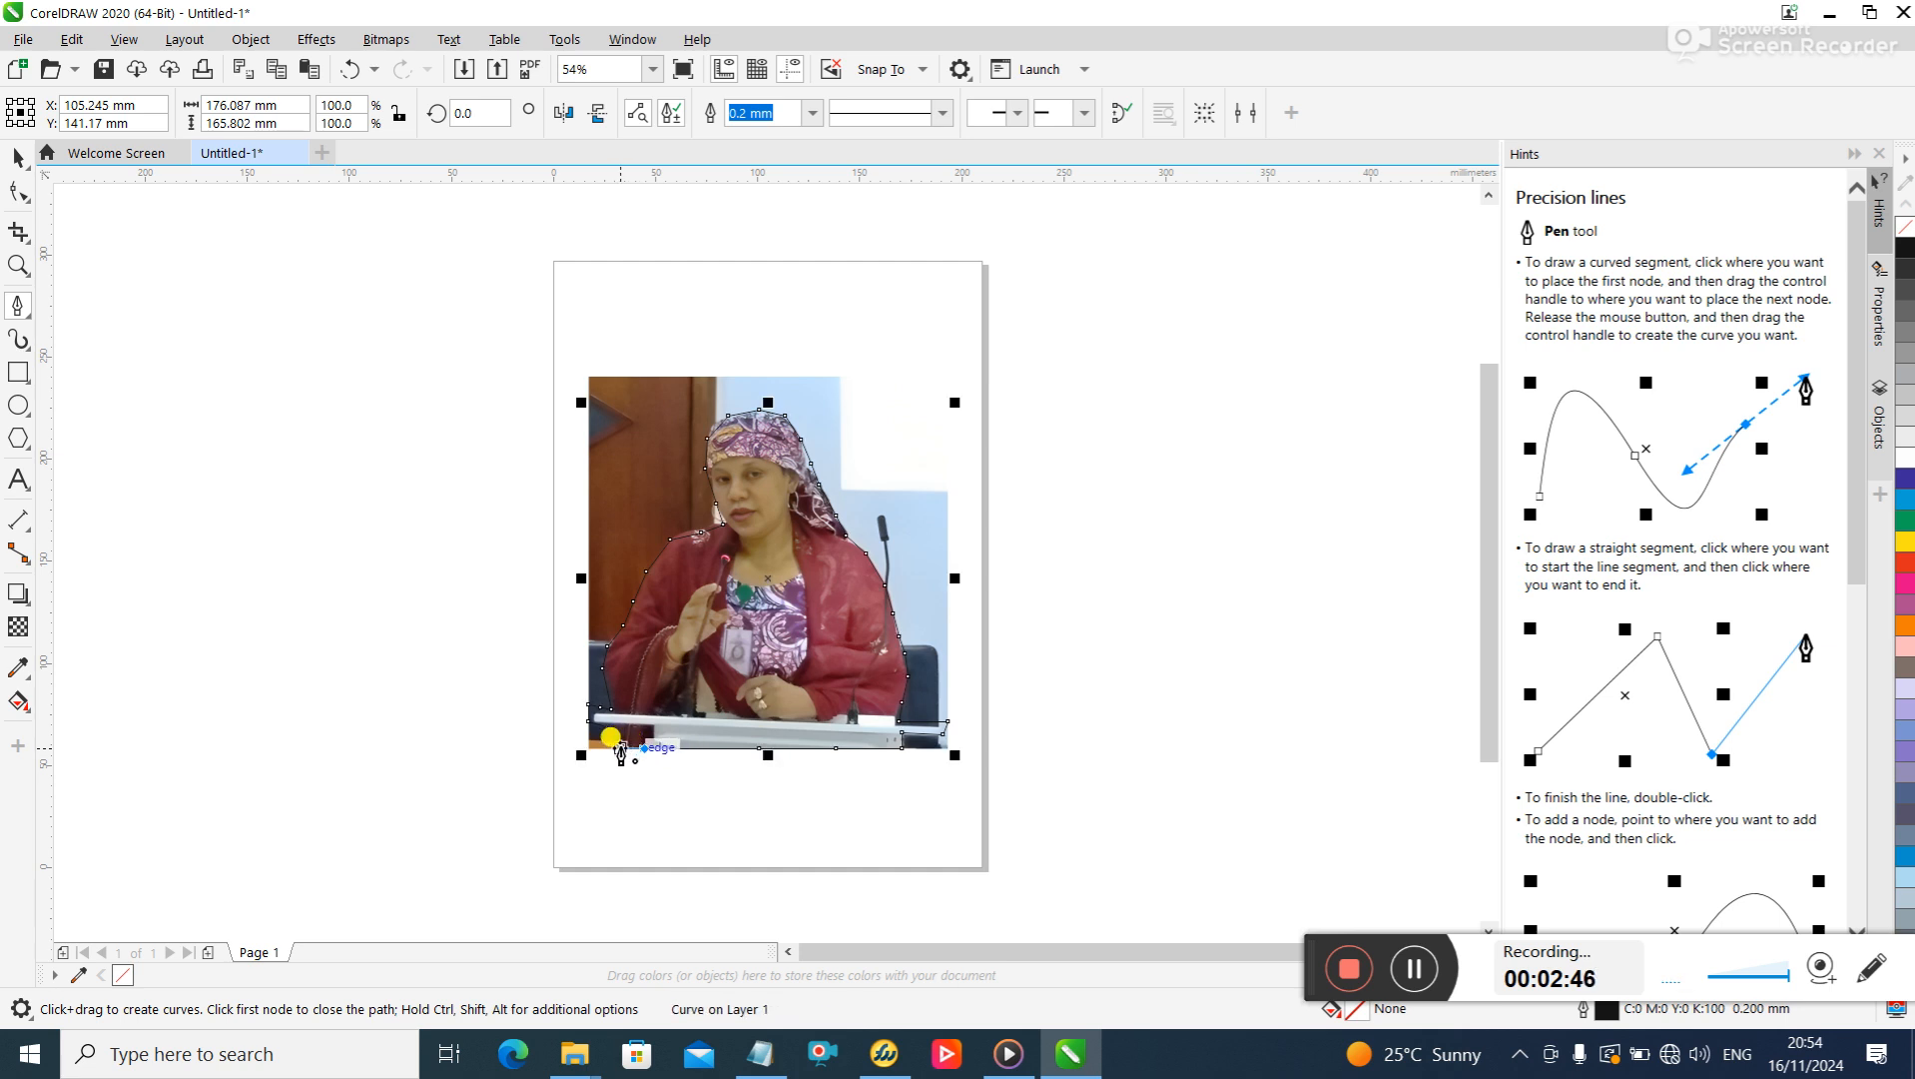
pyautogui.click(621, 748)
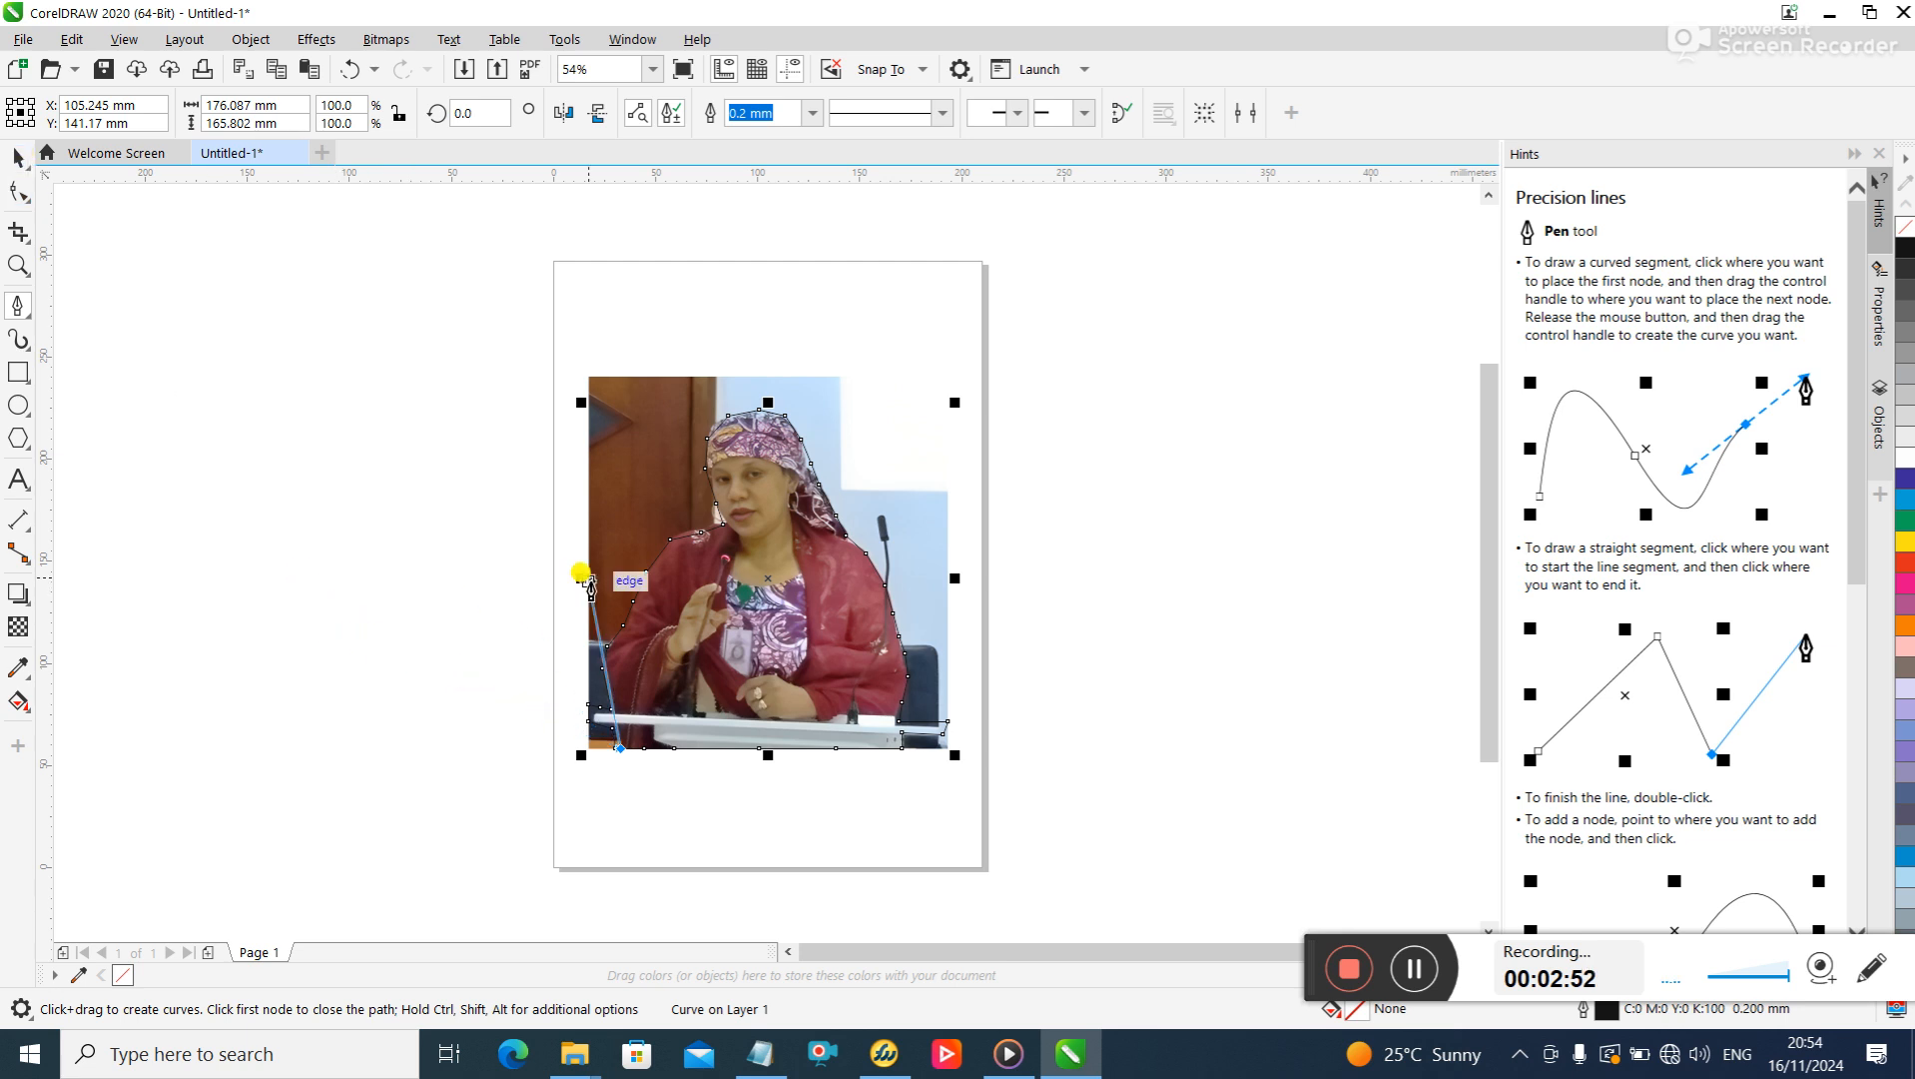
pyautogui.press('Escape')
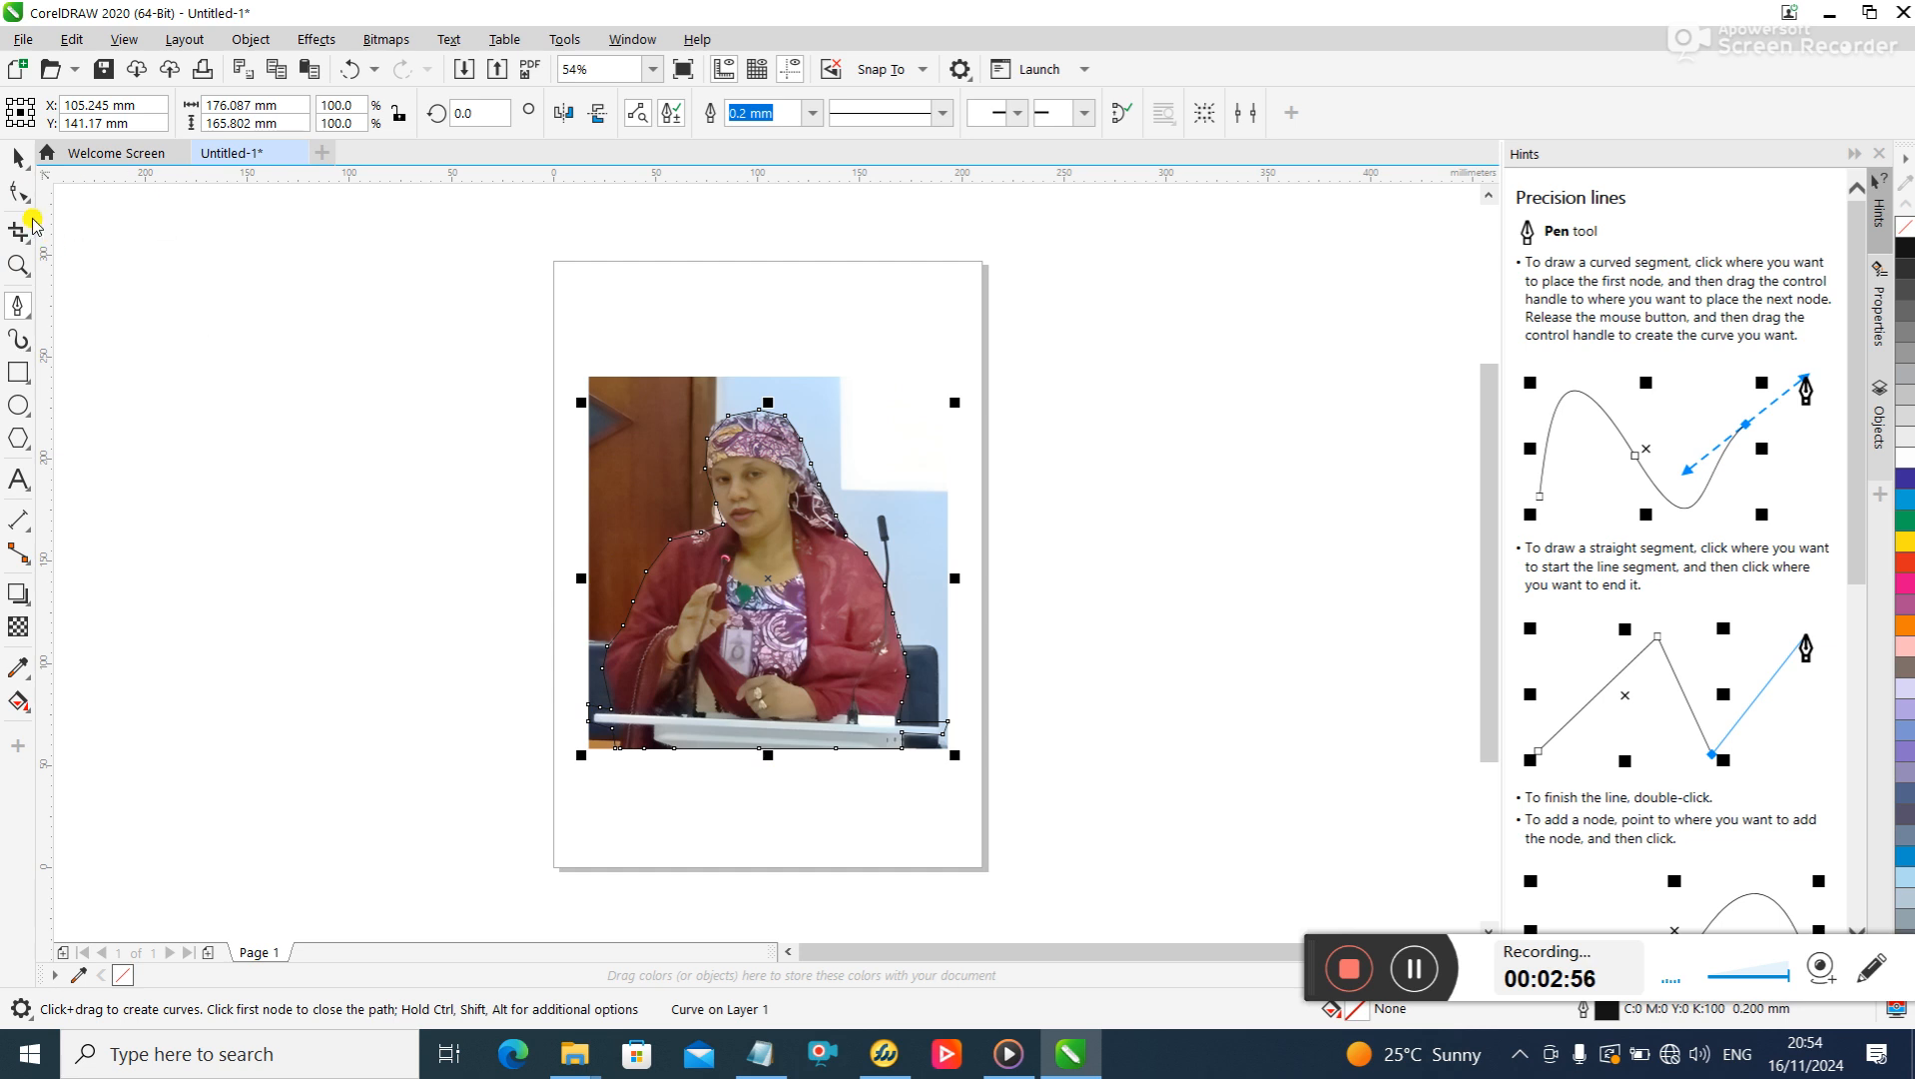
# - Intersect the traced outline with the photo and move the resulting cutout off the page to the right
pyautogui.click(19, 157)
pyautogui.moveTo(482, 295)
pyautogui.mouseDown()
pyautogui.moveTo(852, 389)
pyautogui.moveTo(1021, 781)
pyautogui.moveTo(1029, 844)
pyautogui.mouseUp()
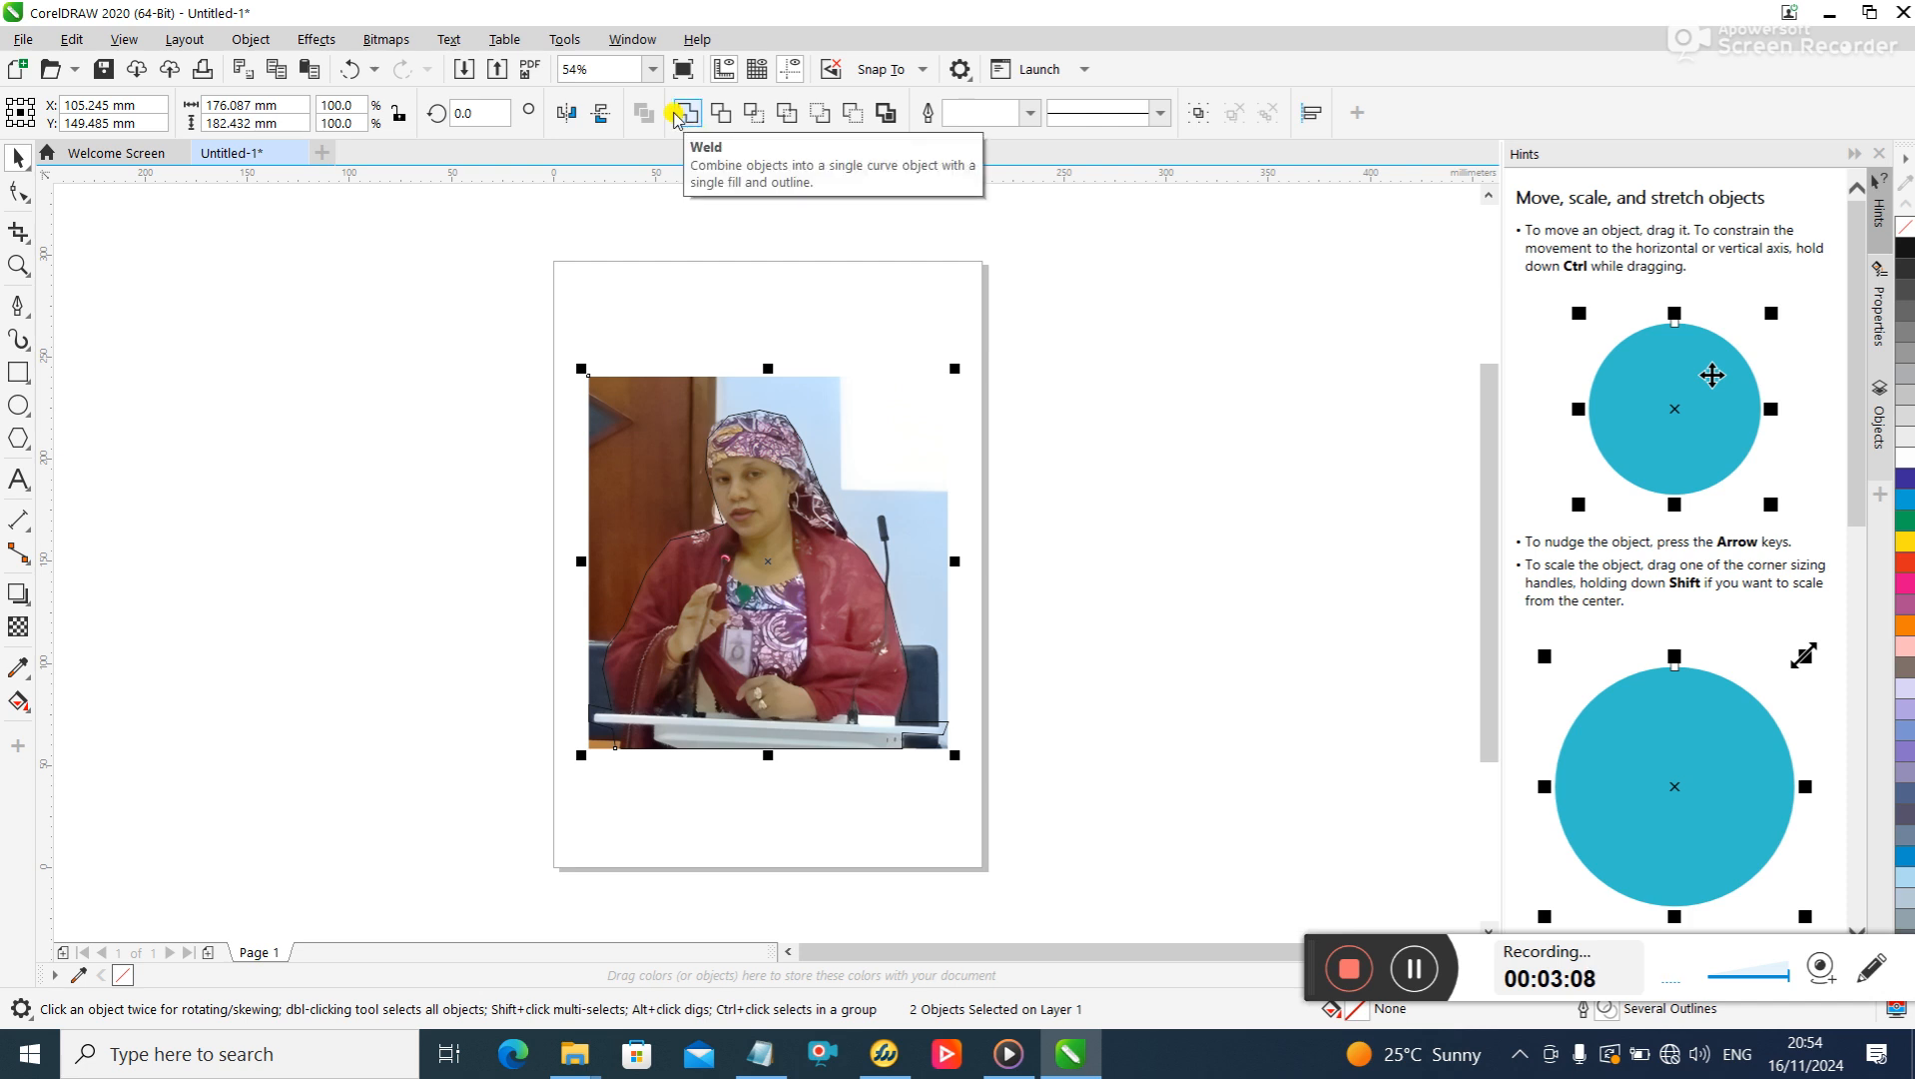
pyautogui.click(756, 116)
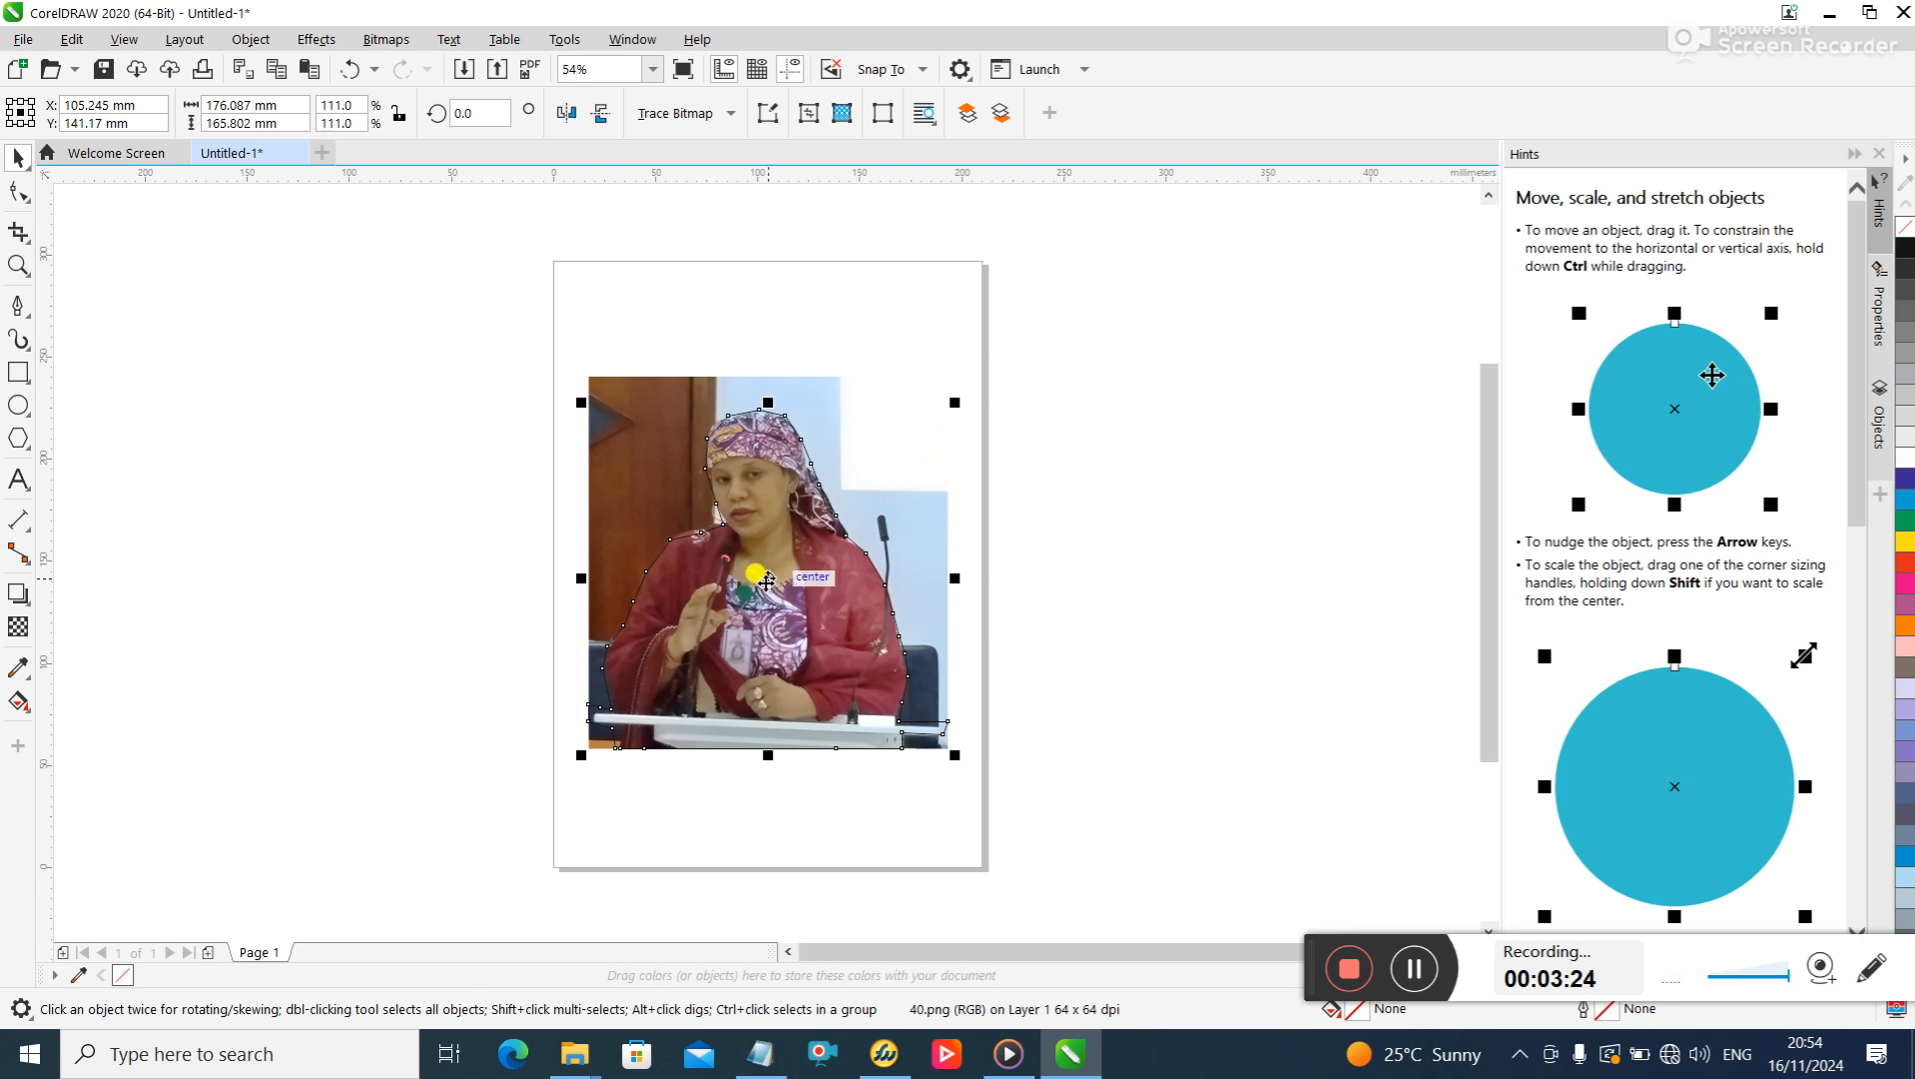
pyautogui.moveTo(770, 583); pyautogui.dragTo(1224, 572)
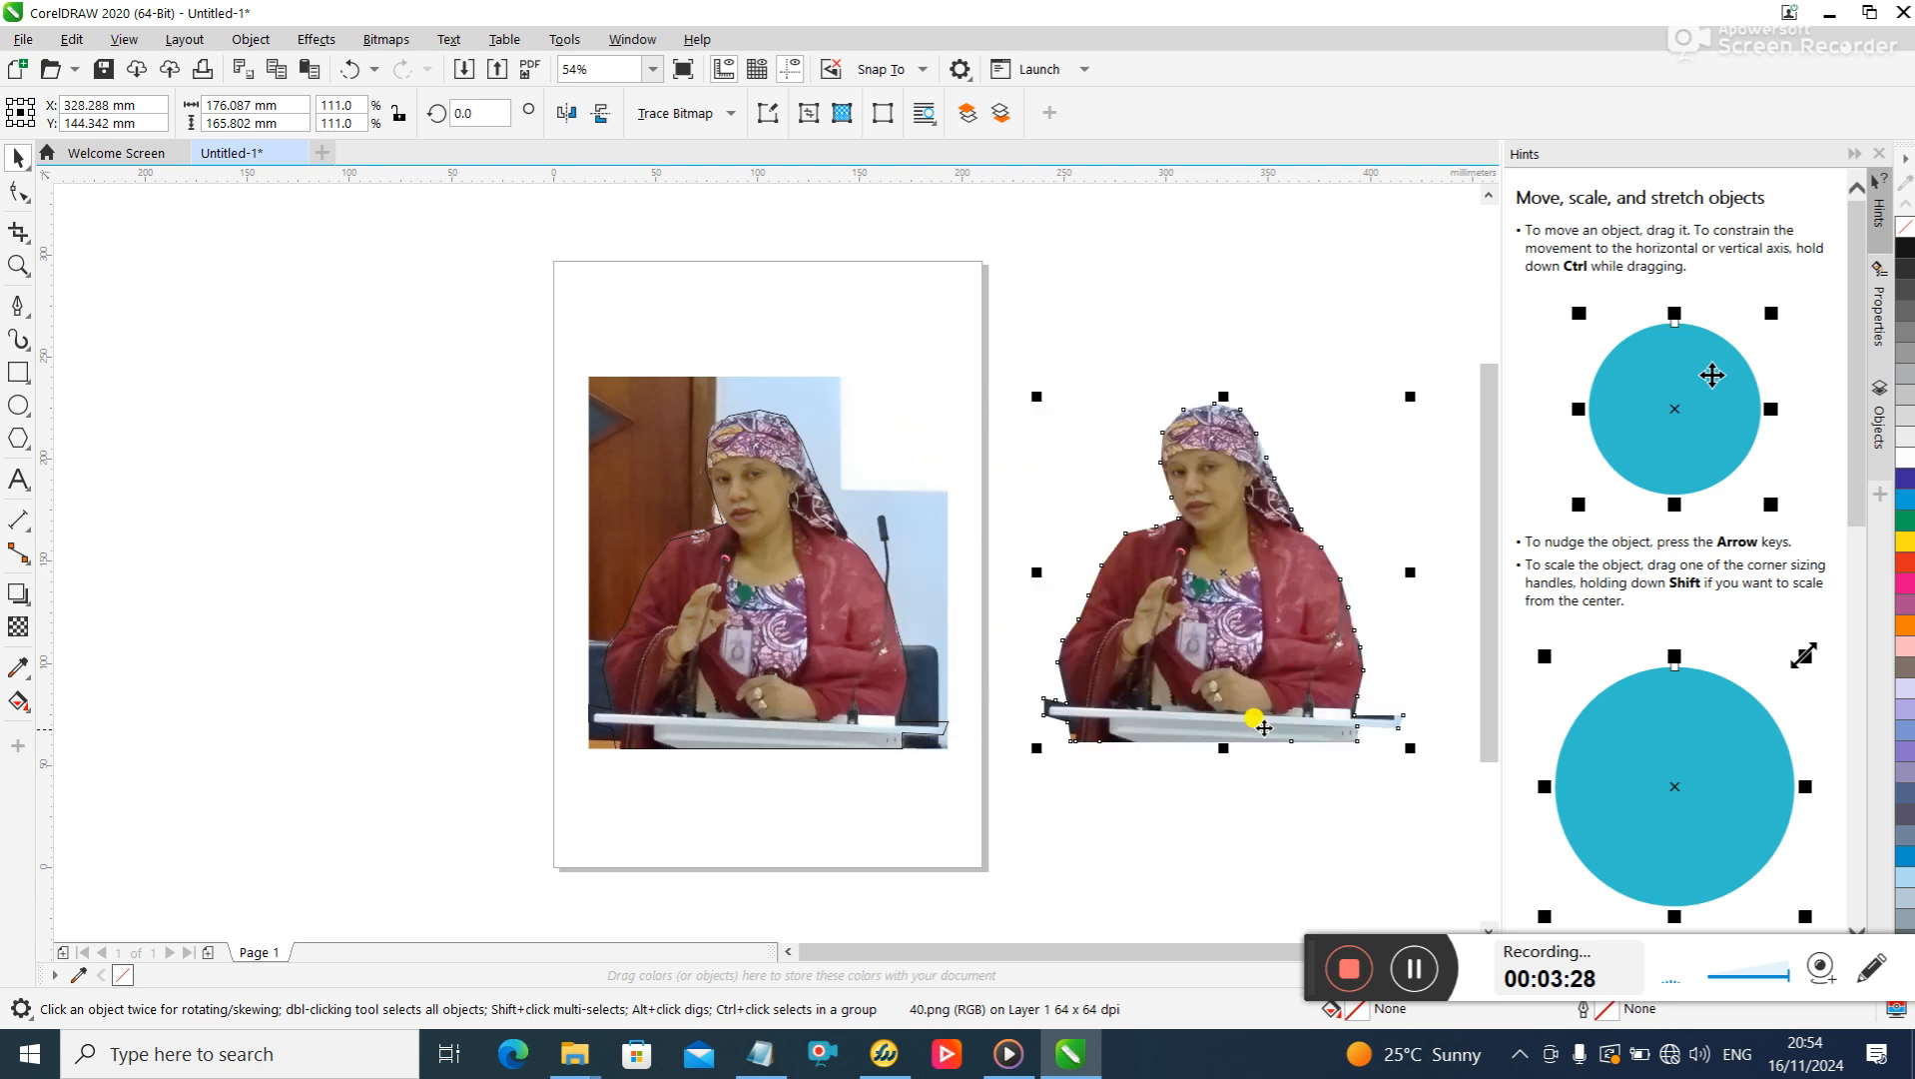
# - Delete the traced outline and the original photo from the page
pyautogui.click(788, 454)
pyautogui.press('Delete')
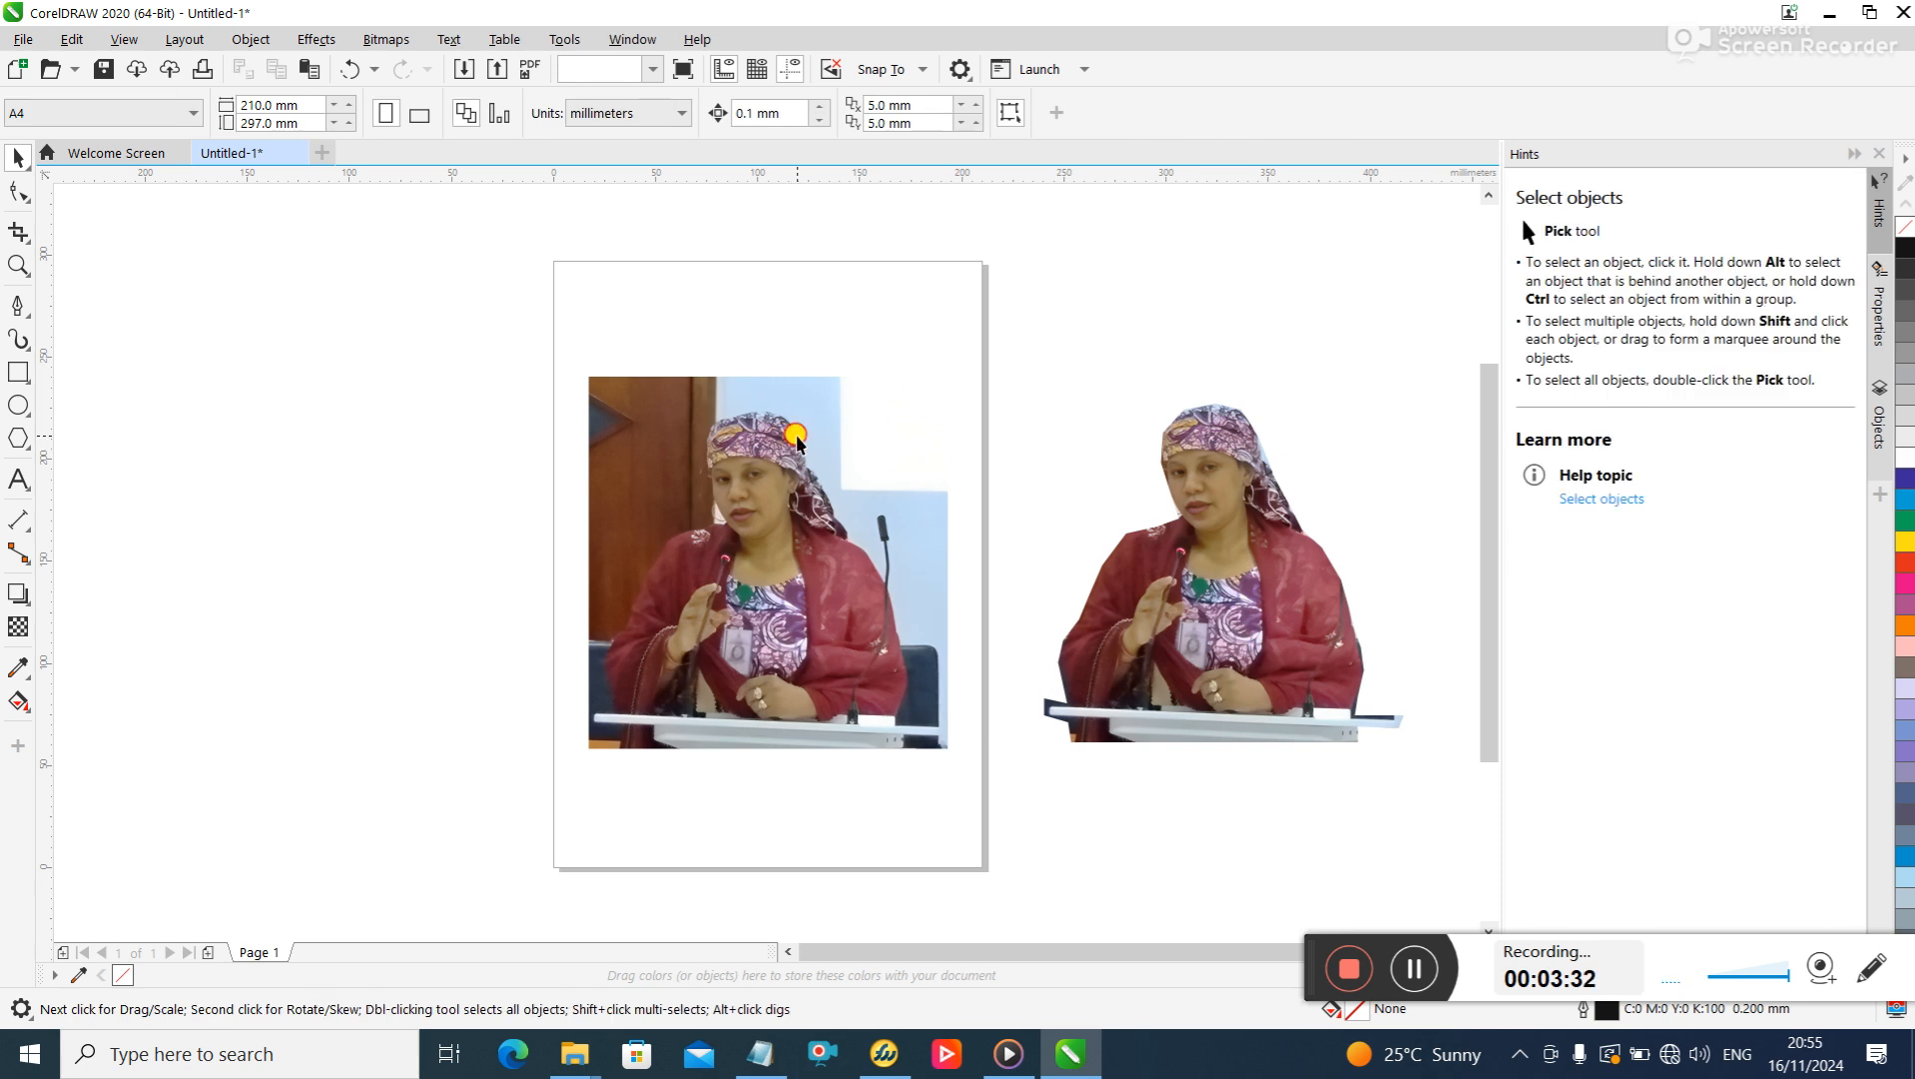
pyautogui.click(799, 439)
pyautogui.press('Delete')
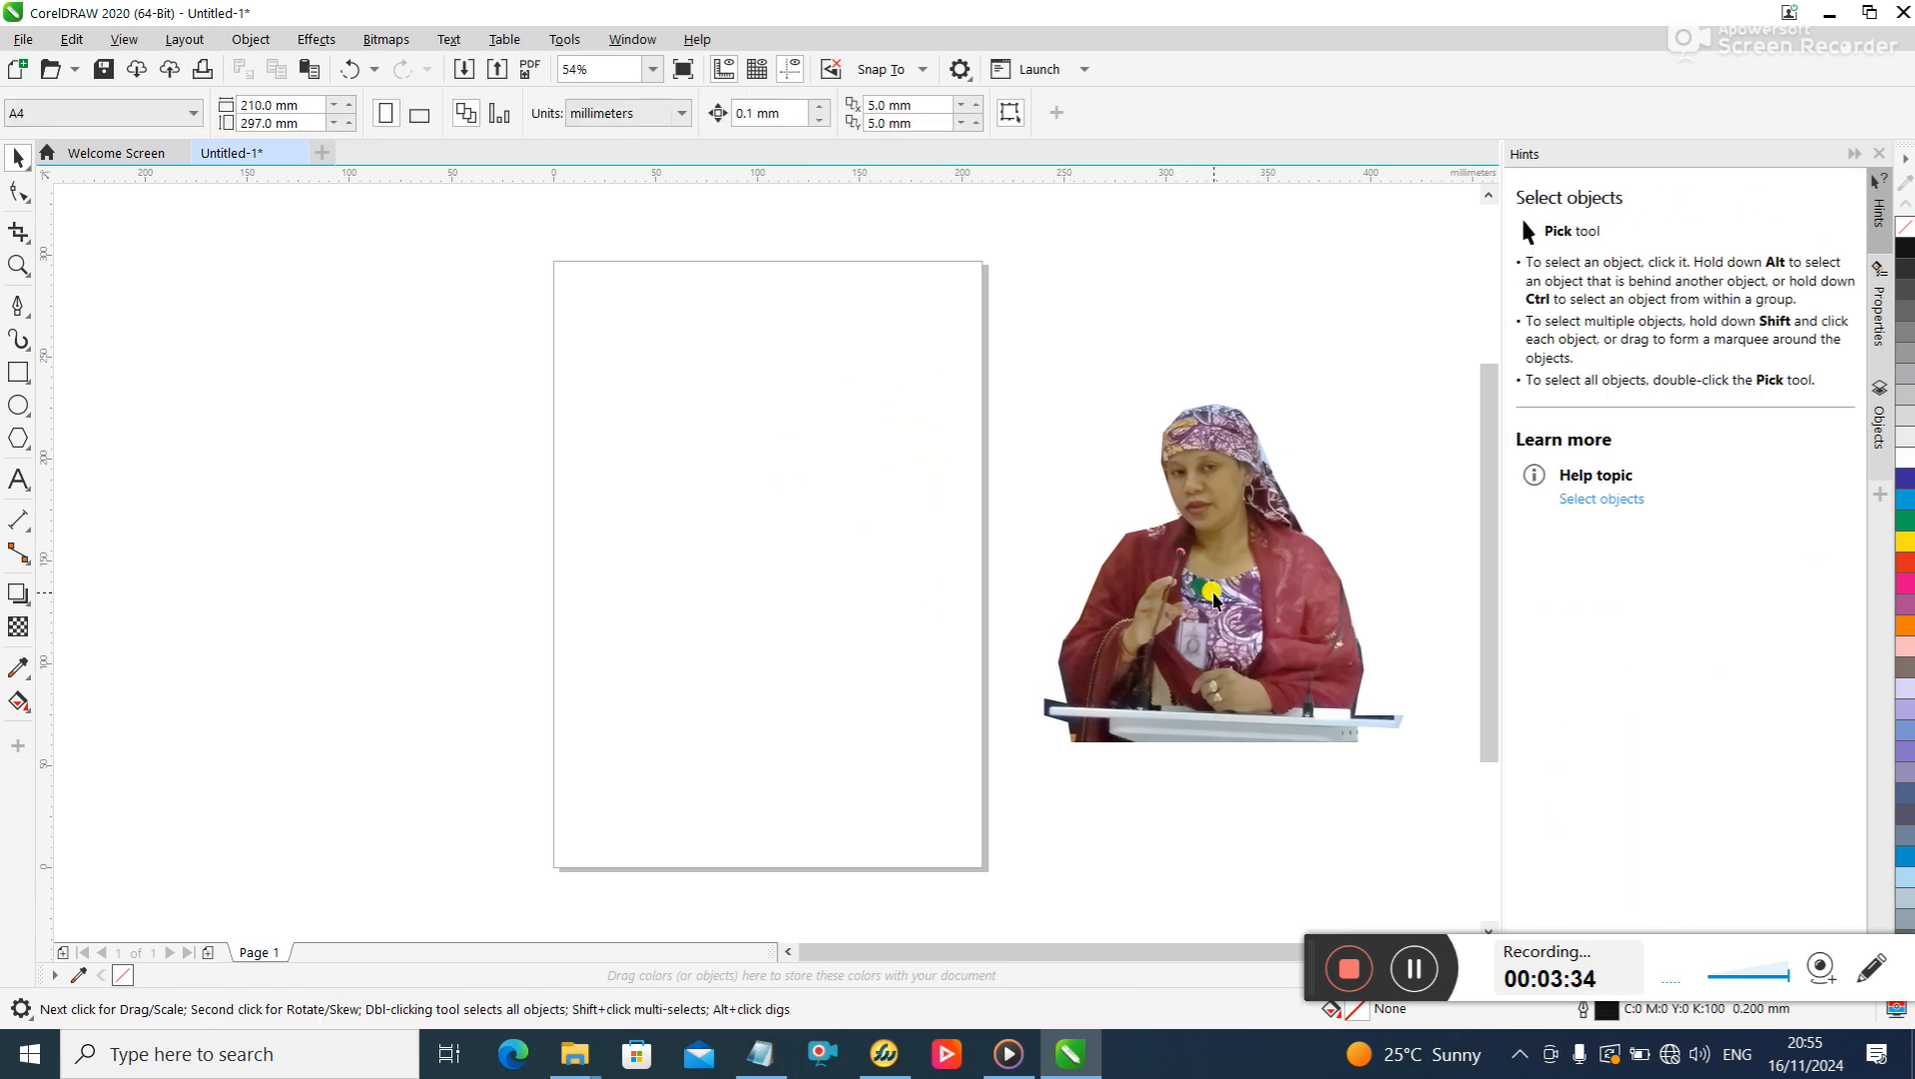
# - Move the cutout of the woman and lectern back to the middle of the page and deselect it
pyautogui.click(1233, 559)
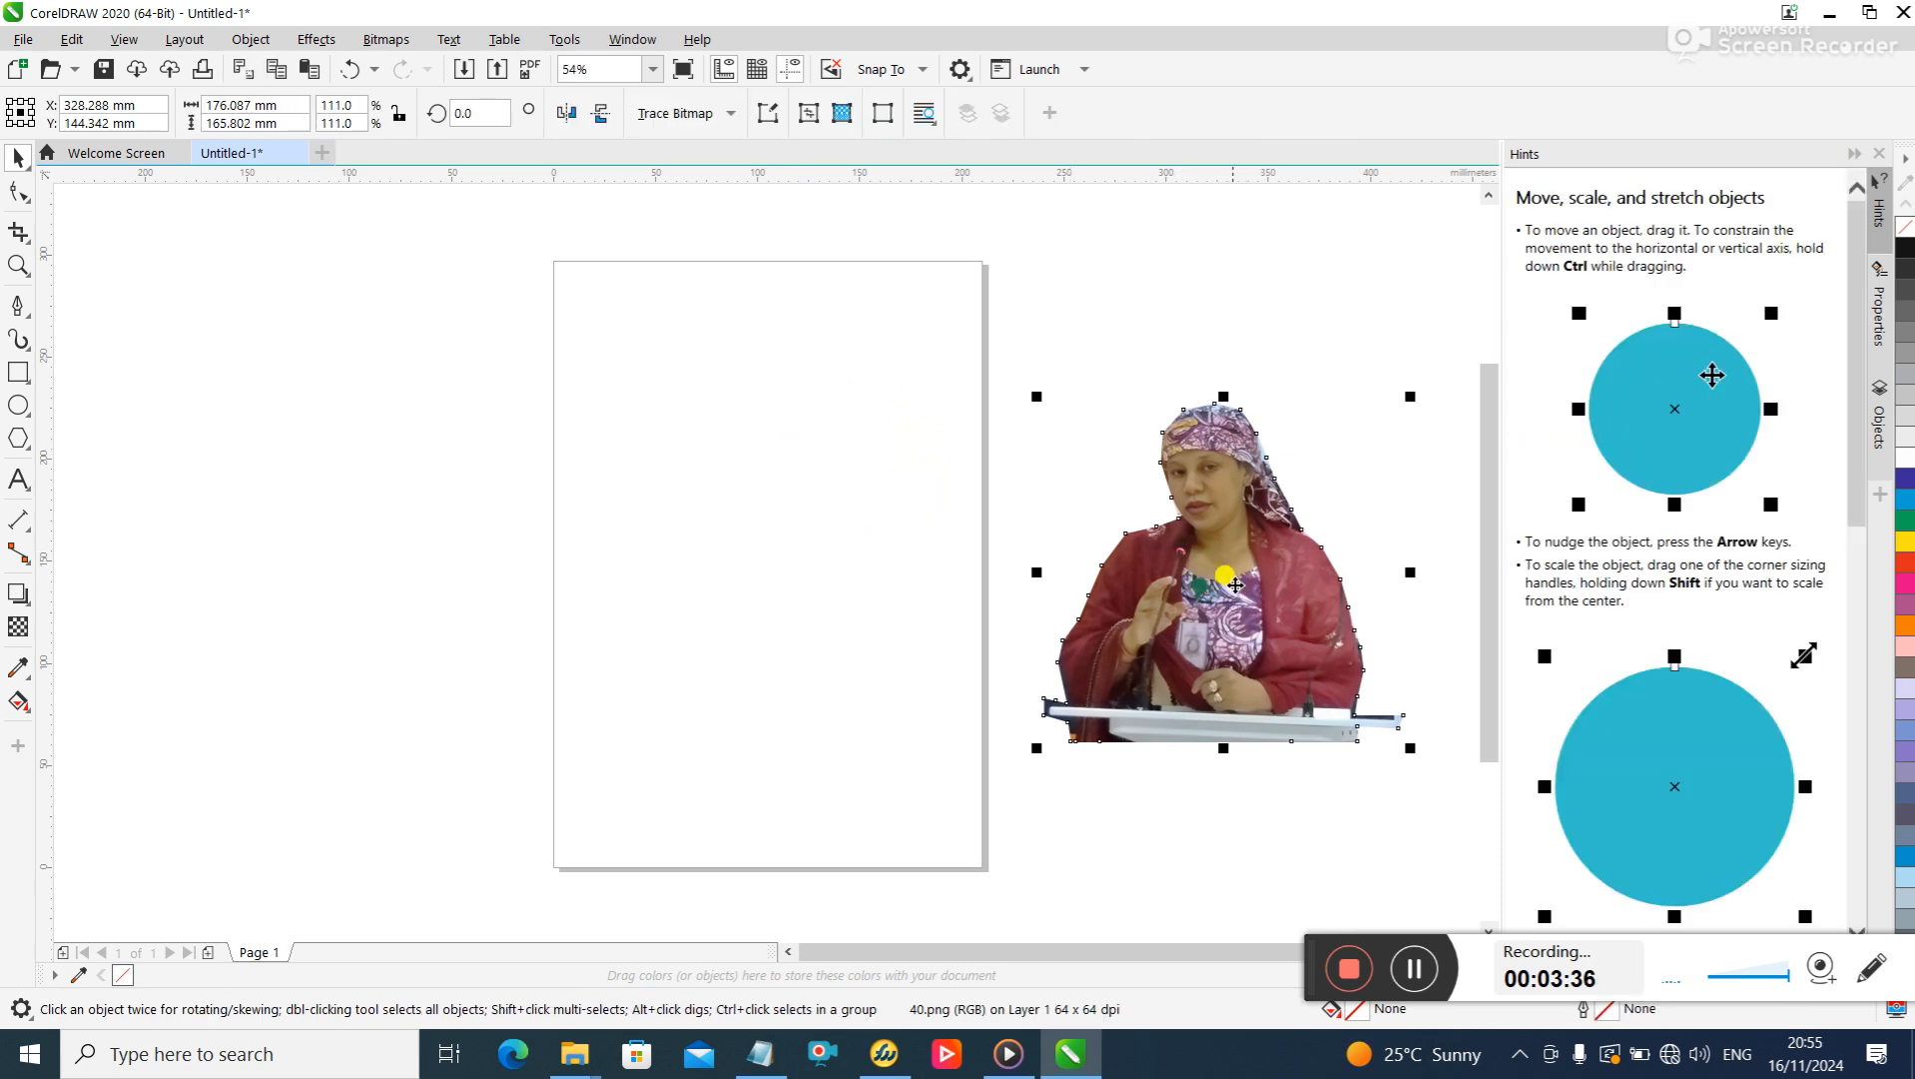
pyautogui.moveTo(1227, 574); pyautogui.dragTo(777, 571)
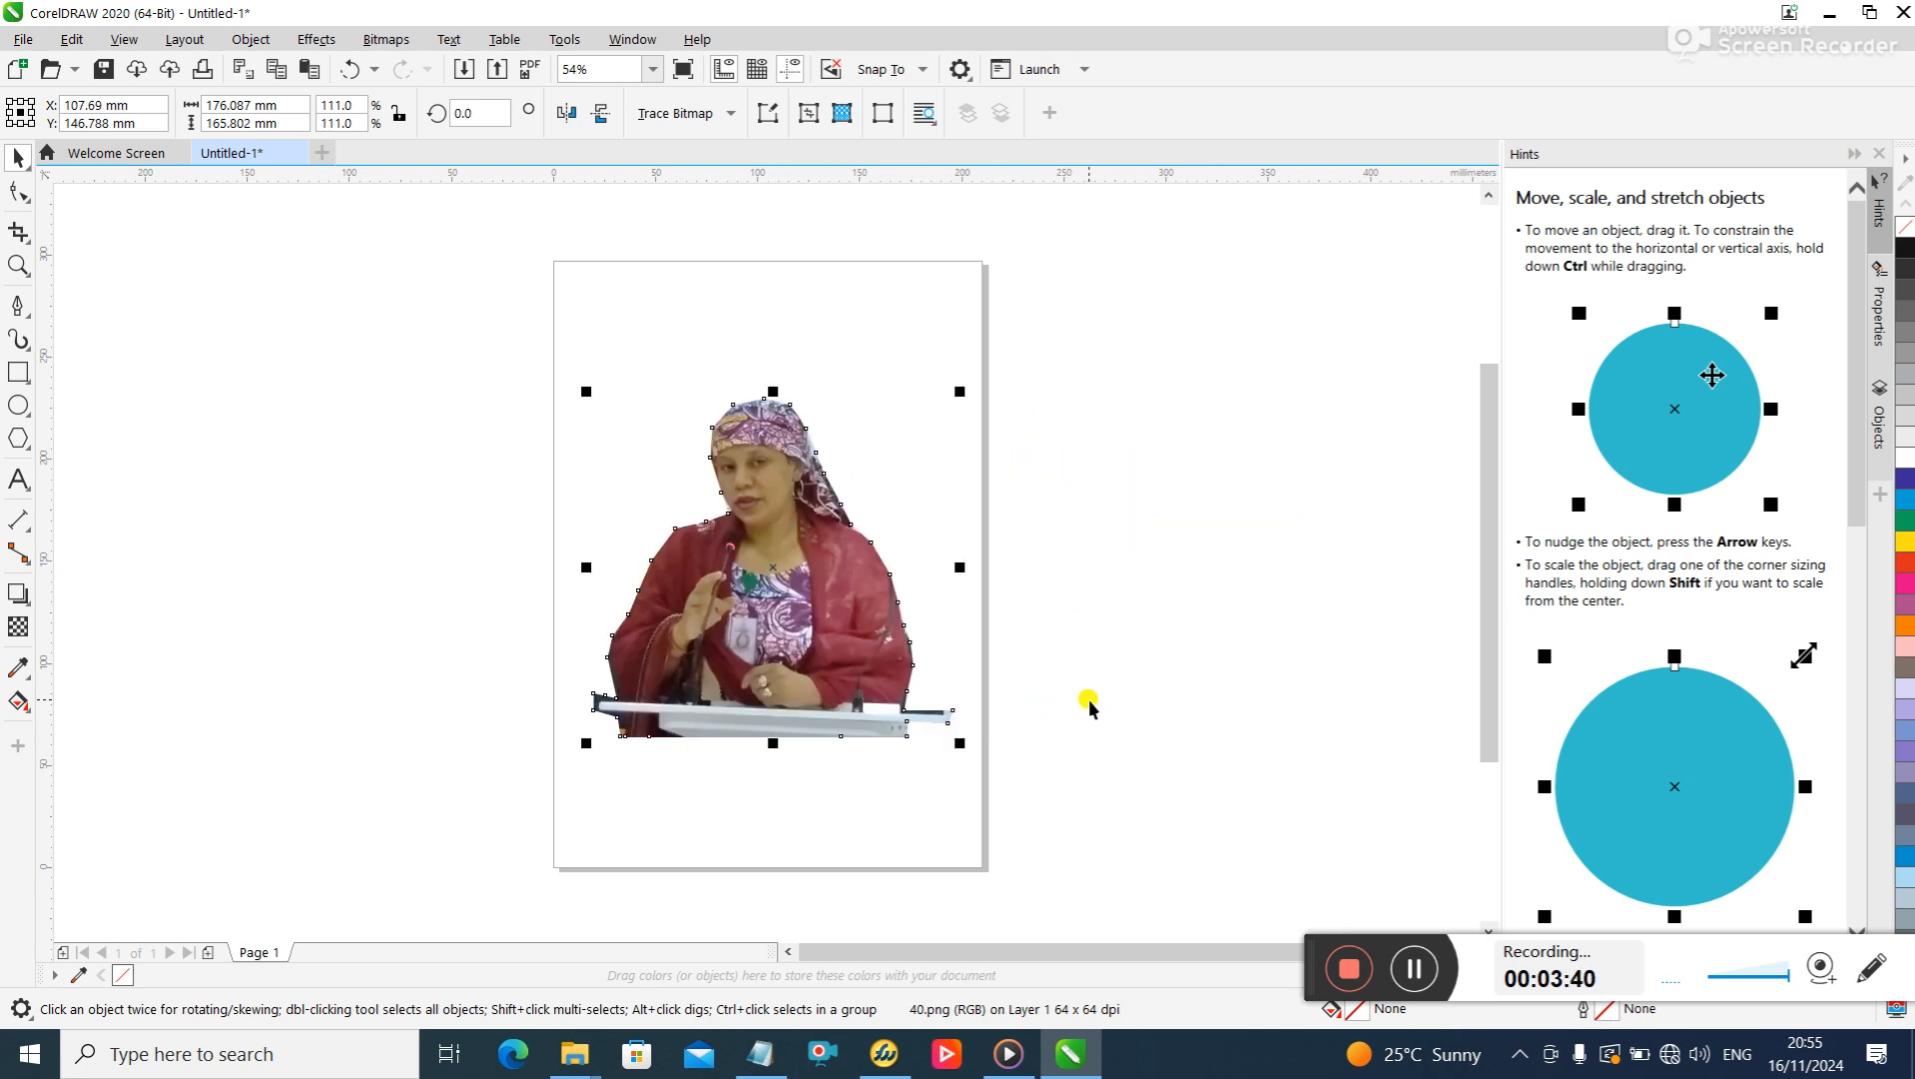
pyautogui.click(966, 475)
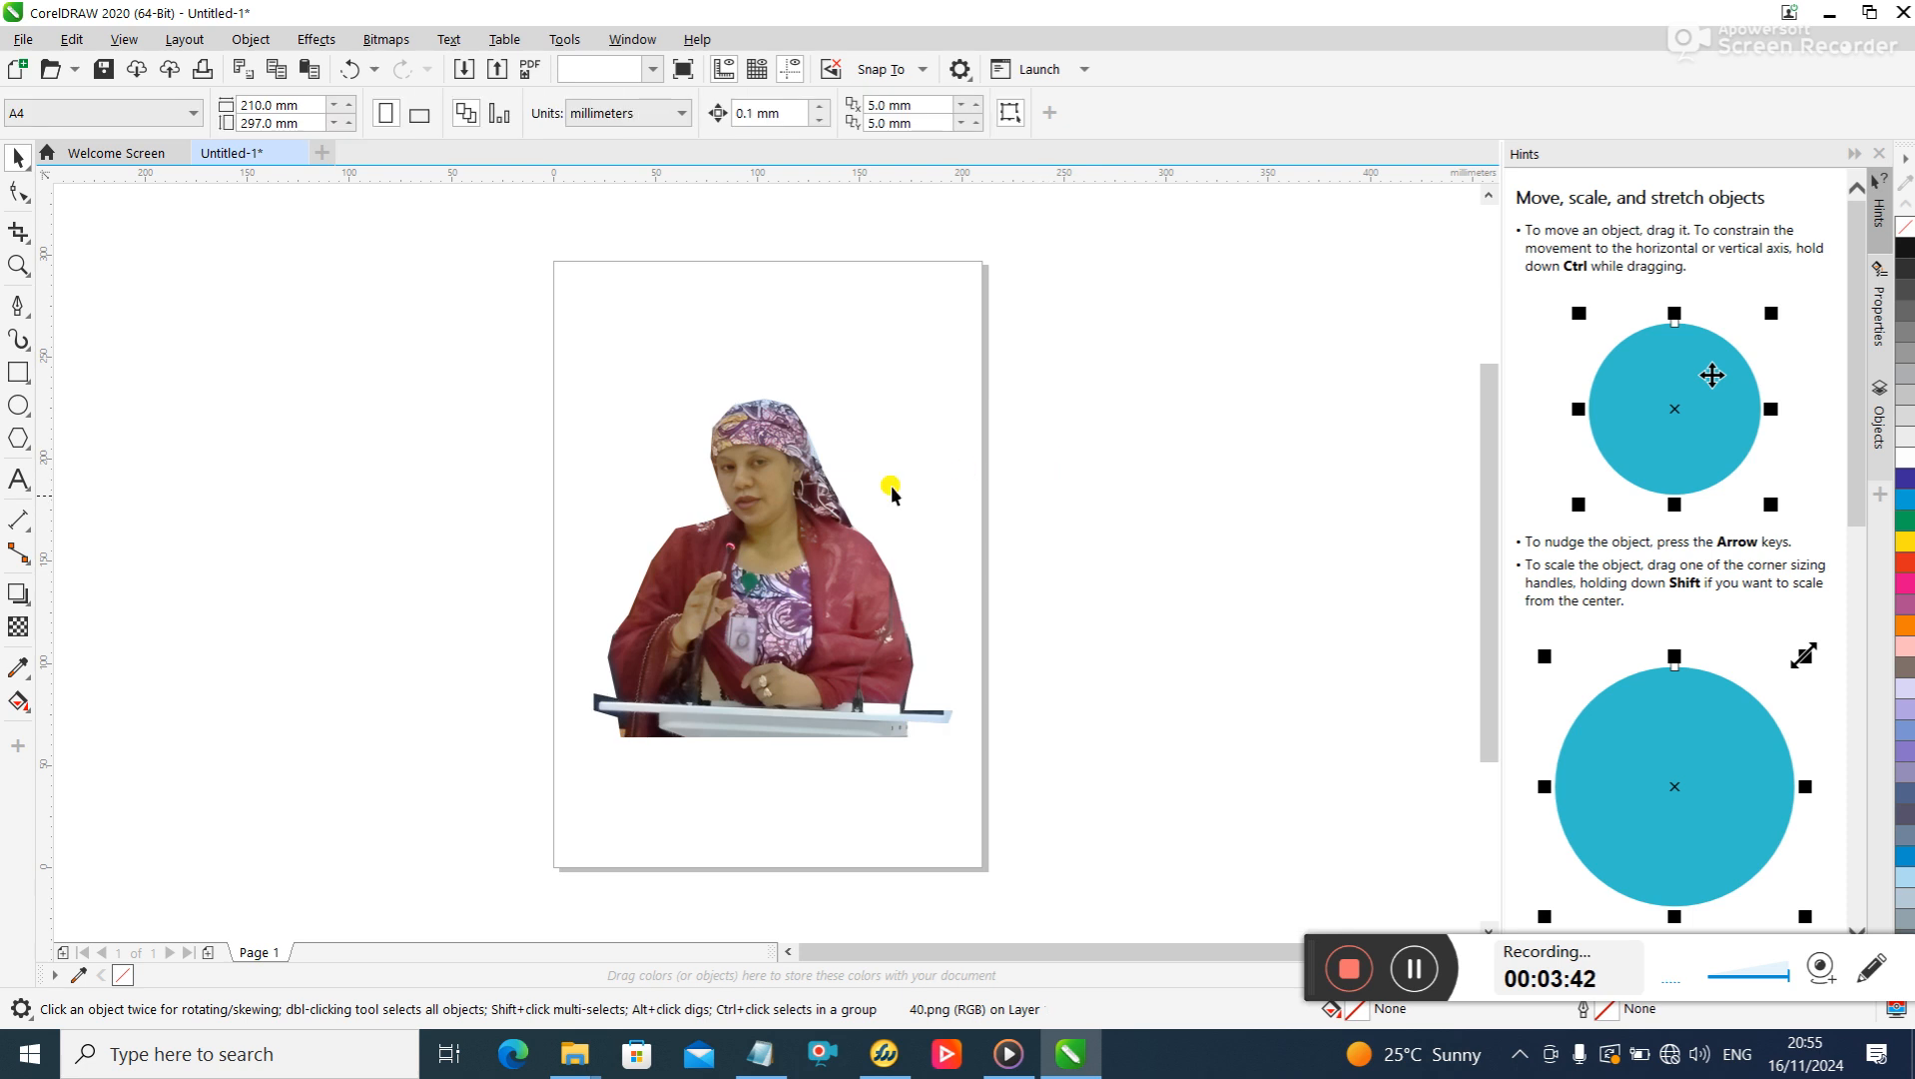
# - Try to crop the cutout with a rectangular frame about 184 by 179 mm around the woman and lectern
pyautogui.click(17, 232)
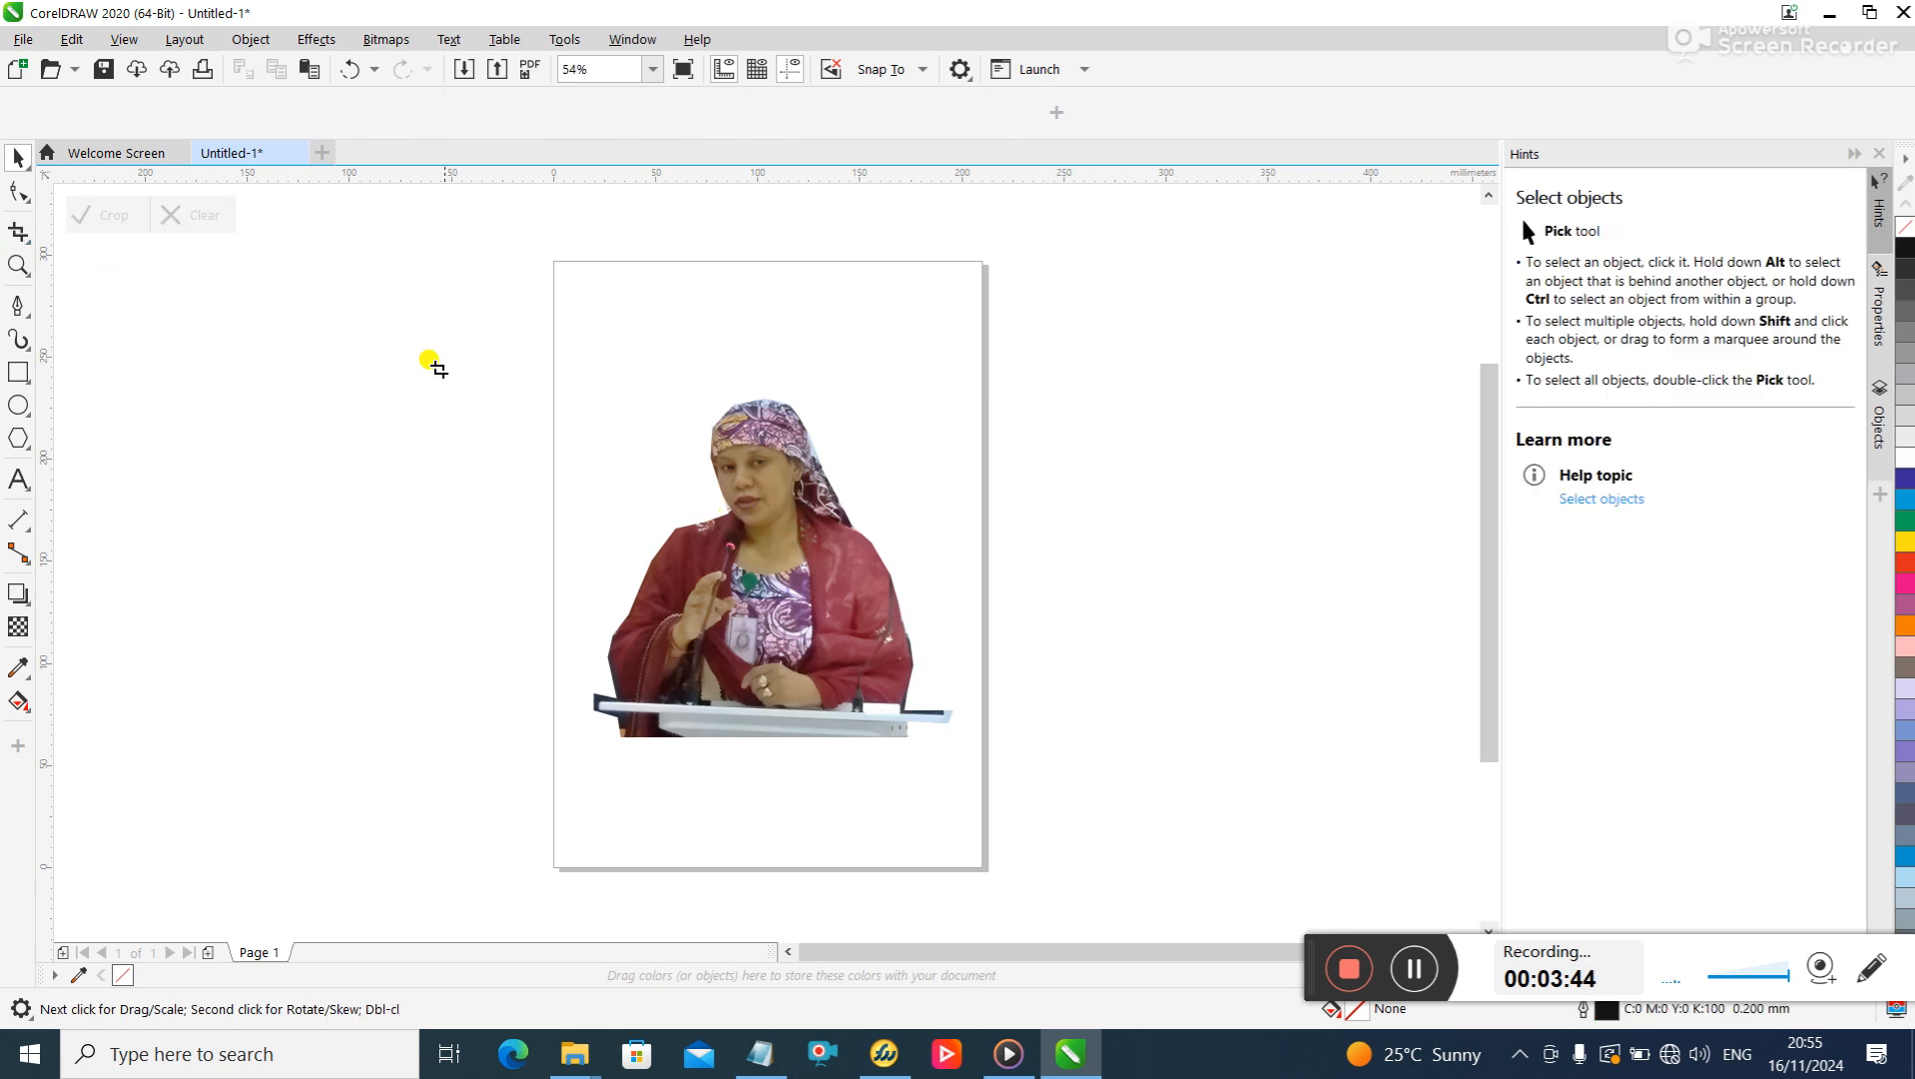
pyautogui.moveTo(580, 391); pyautogui.dragTo(967, 756)
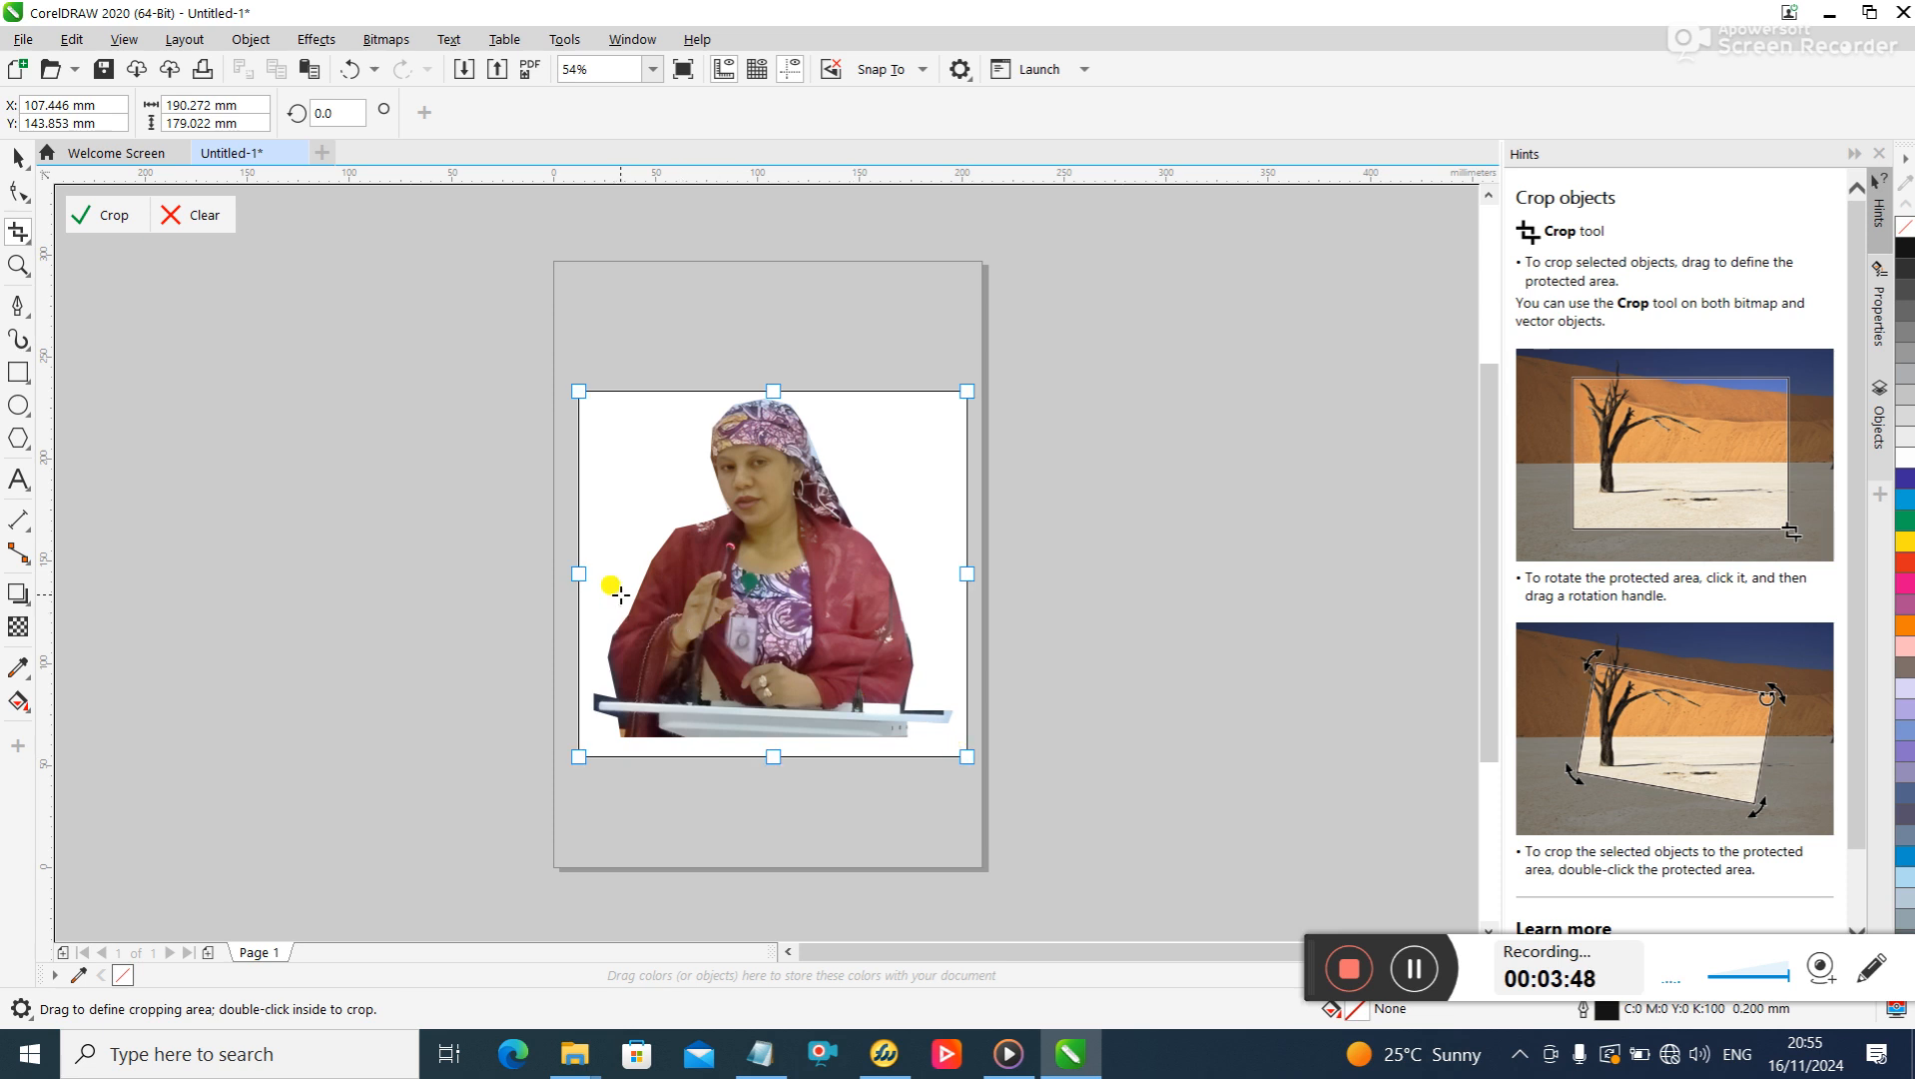
pyautogui.moveTo(574, 571); pyautogui.dragTo(589, 572)
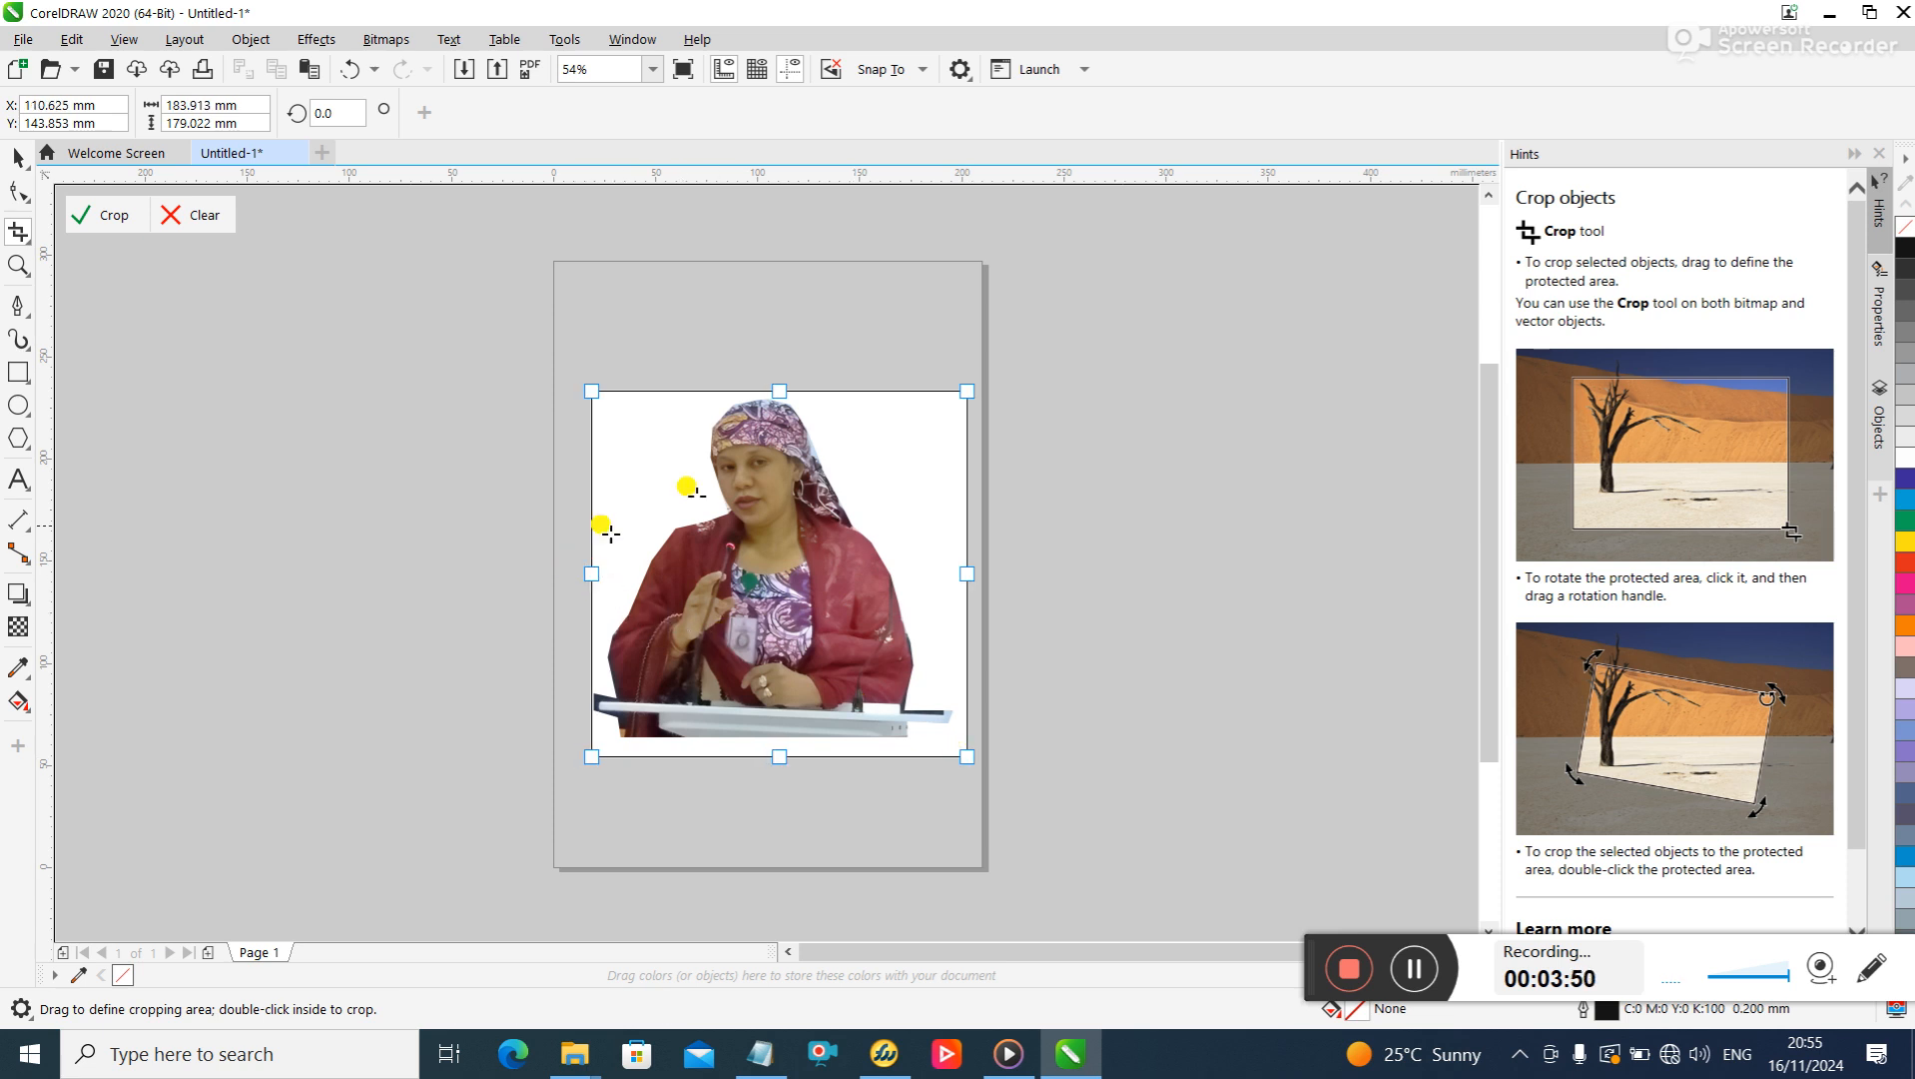
pyautogui.click(774, 389)
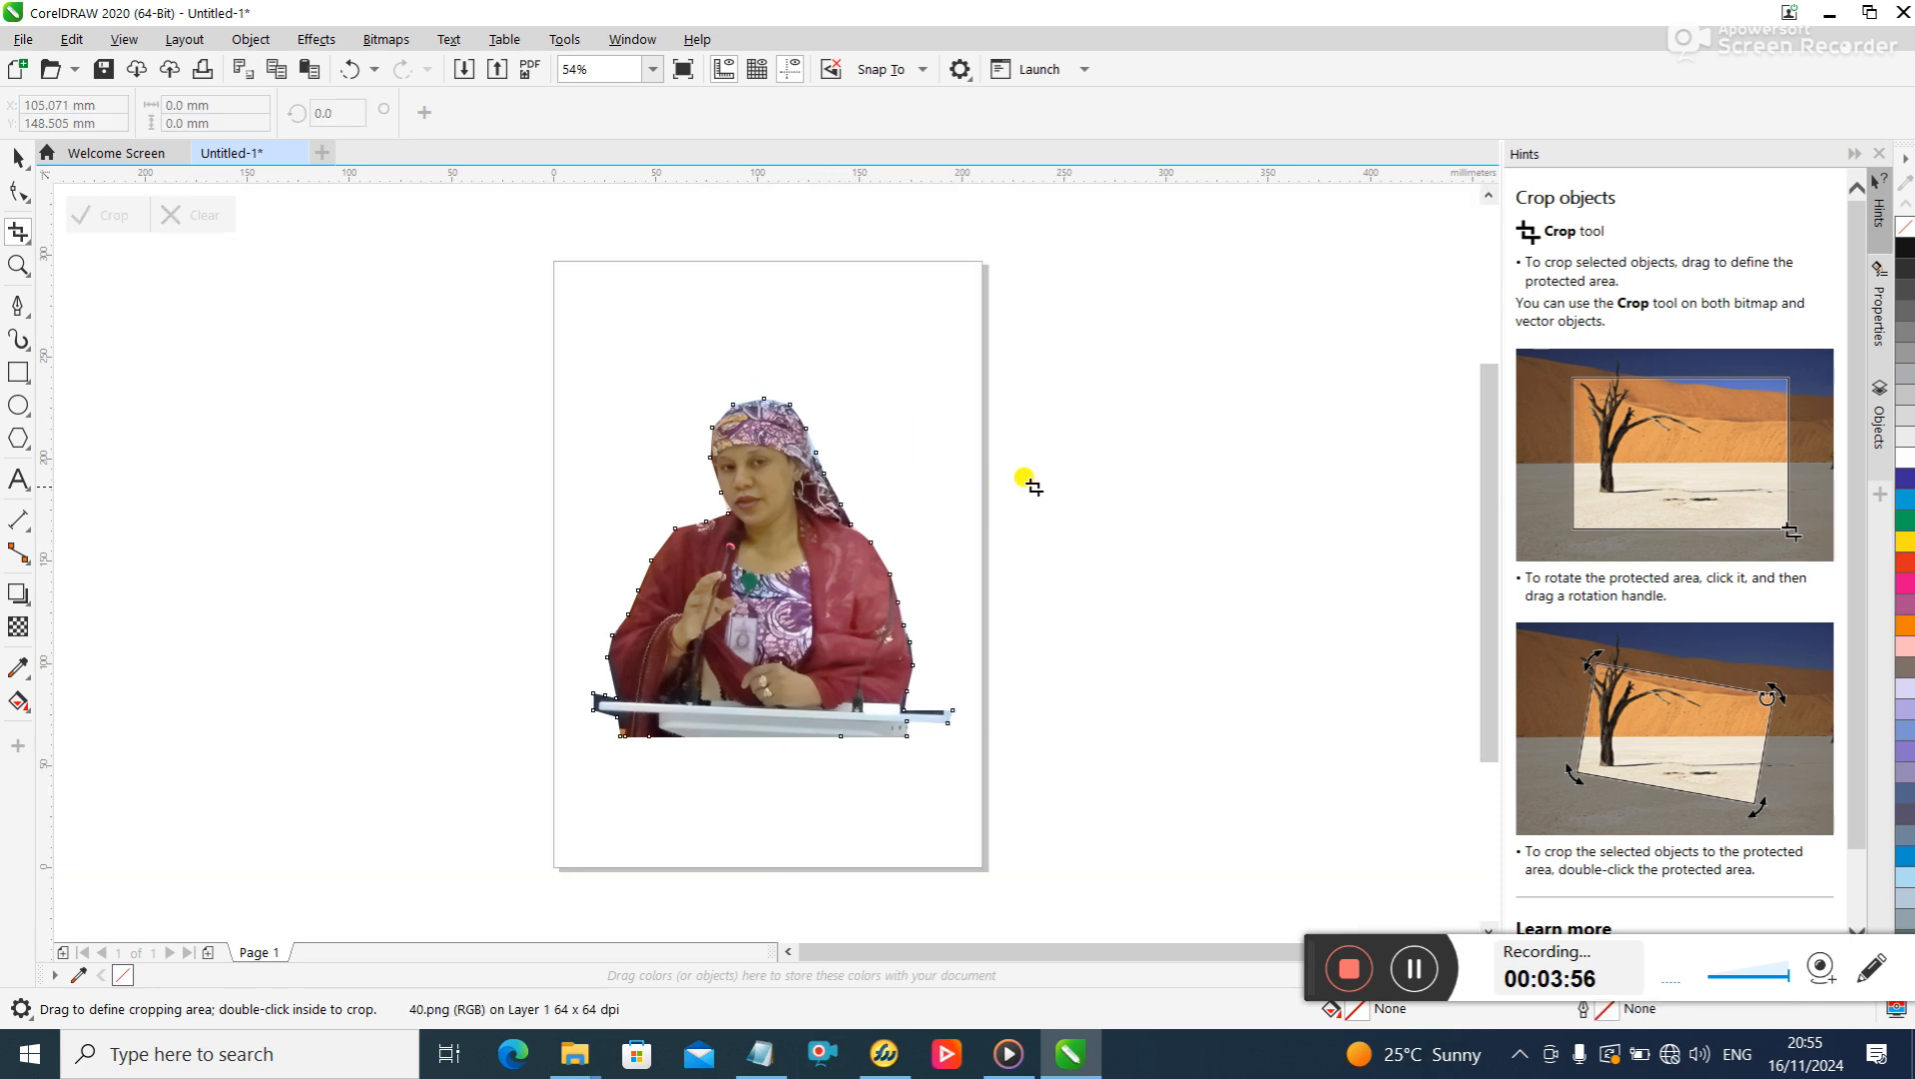
pyautogui.click(18, 157)
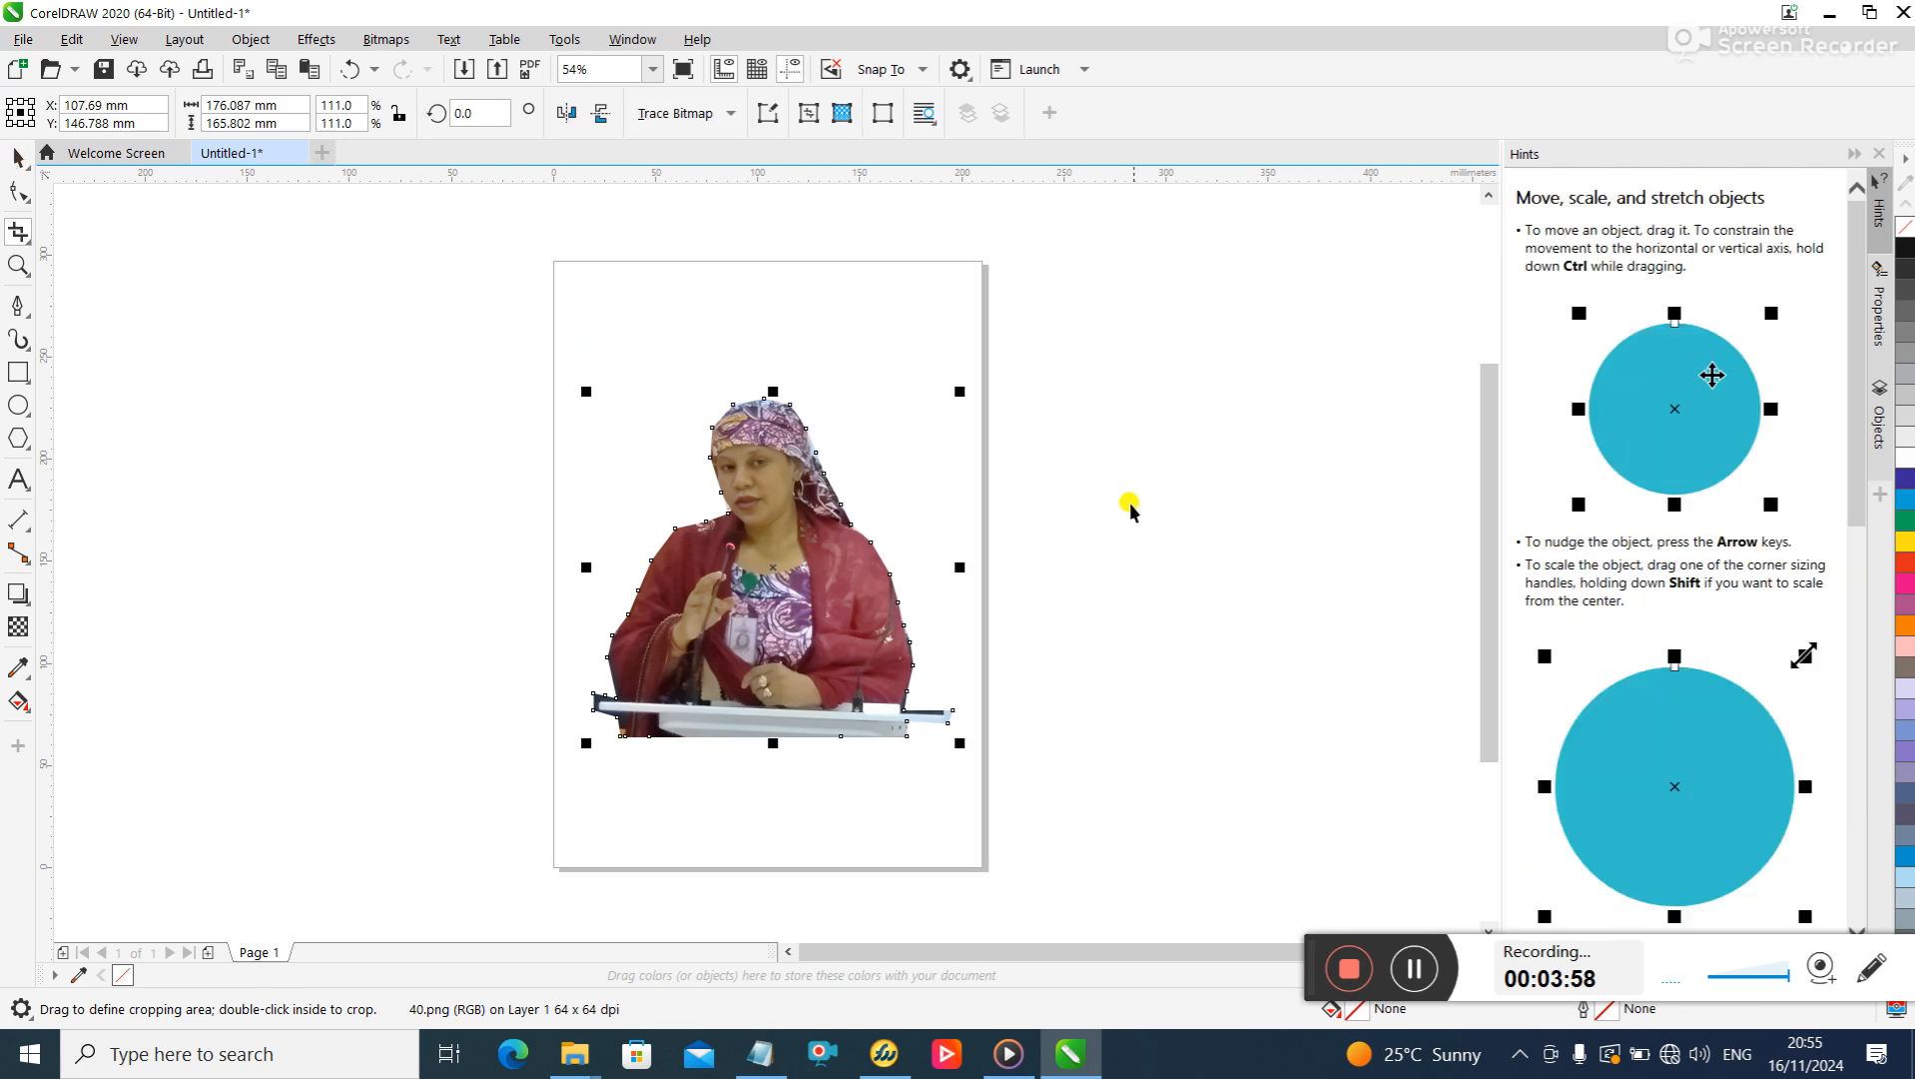
pyautogui.click(1087, 461)
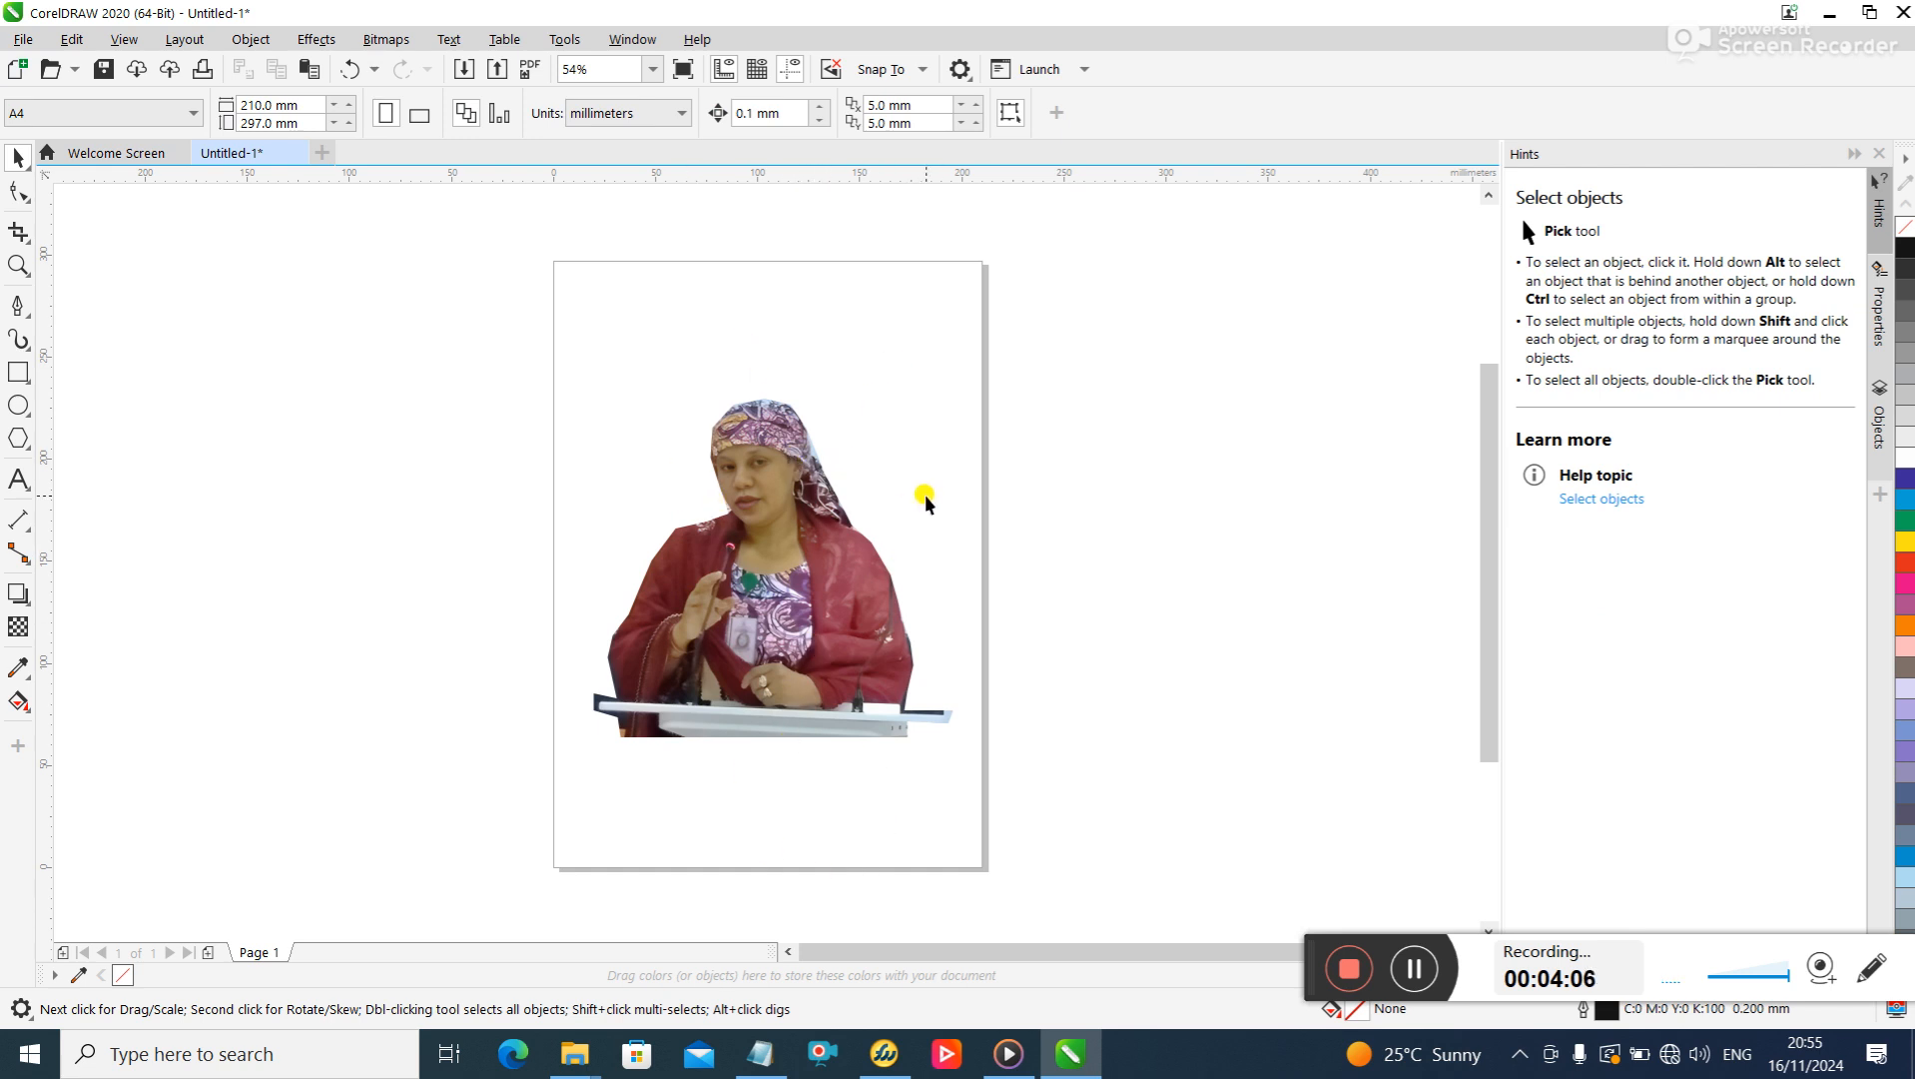
pyautogui.click(1417, 973)
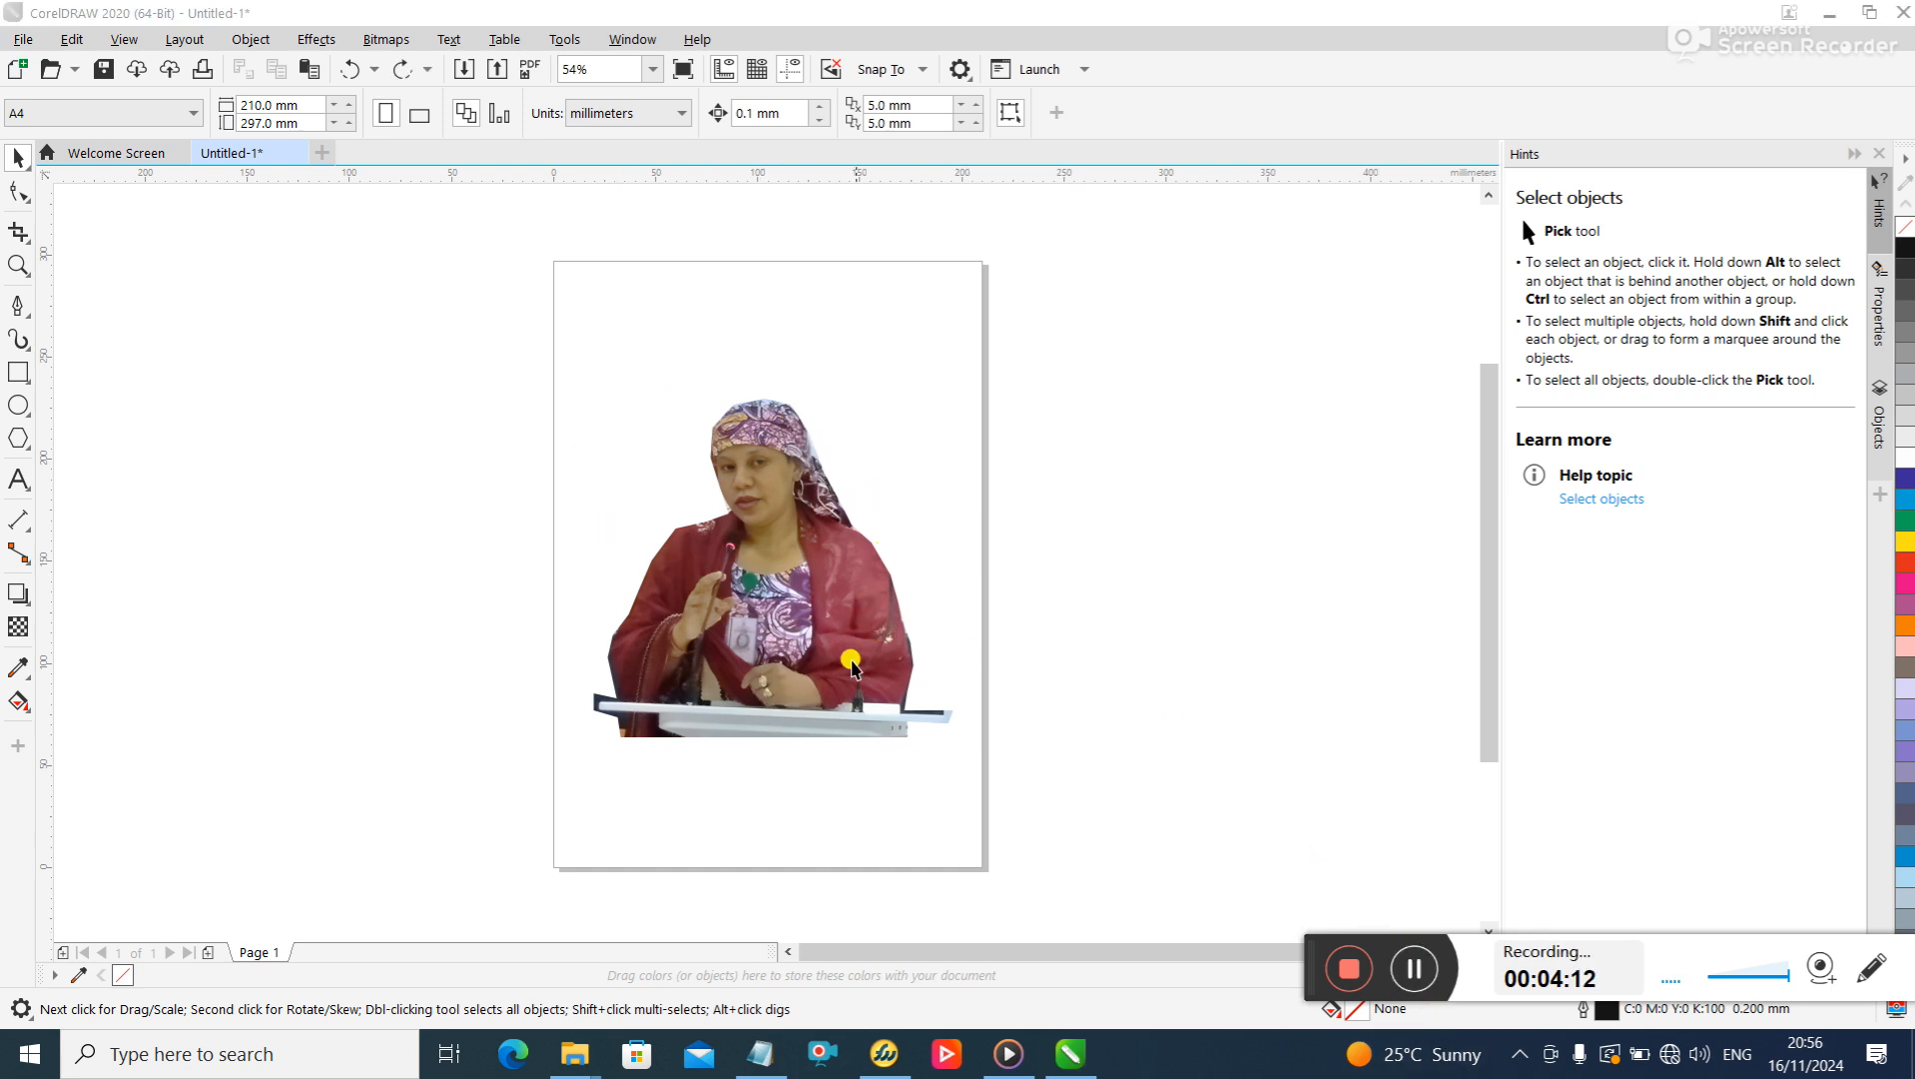
# - Refine the cutout with the Shape tool by moving a node inward at the lectern's lower-left corner and another at the headscarf's lower right edge
pyautogui.moveTo(479, 371); pyautogui.dragTo(1077, 816)
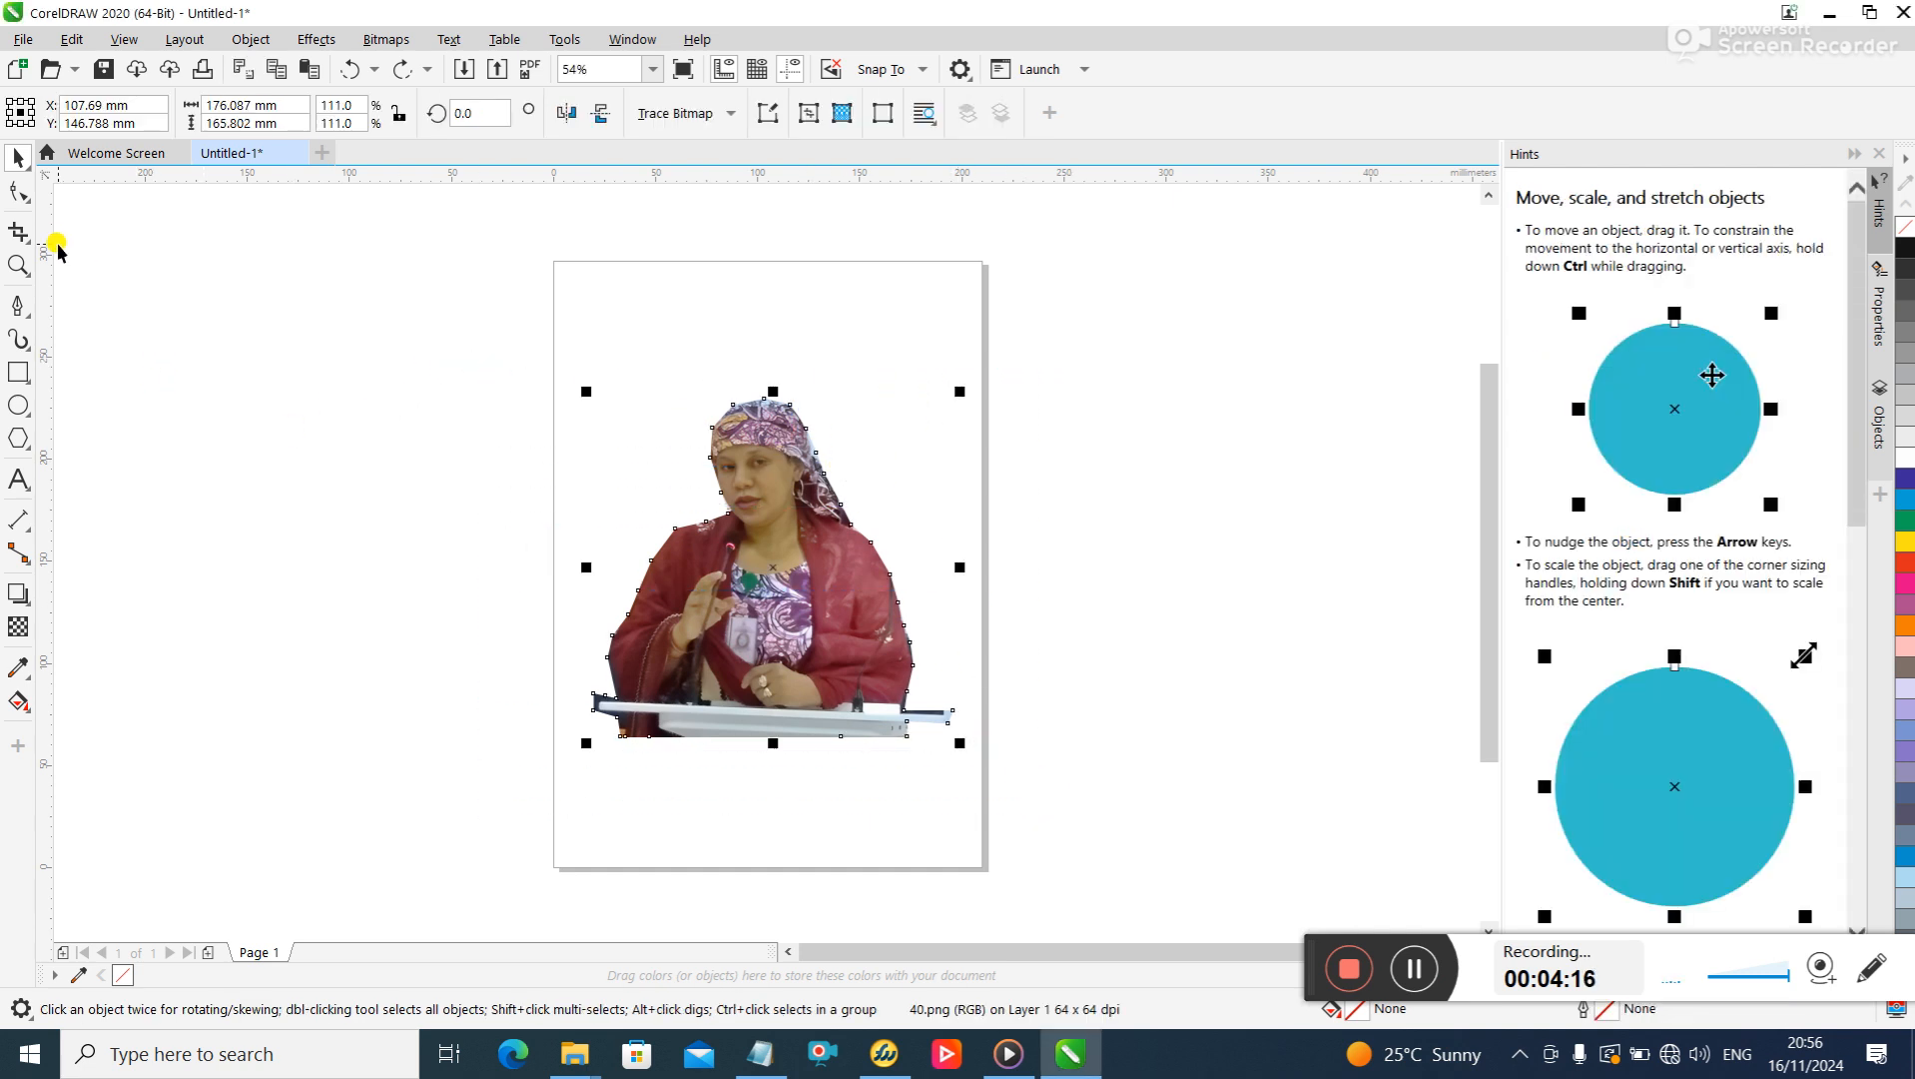
pyautogui.click(27, 199)
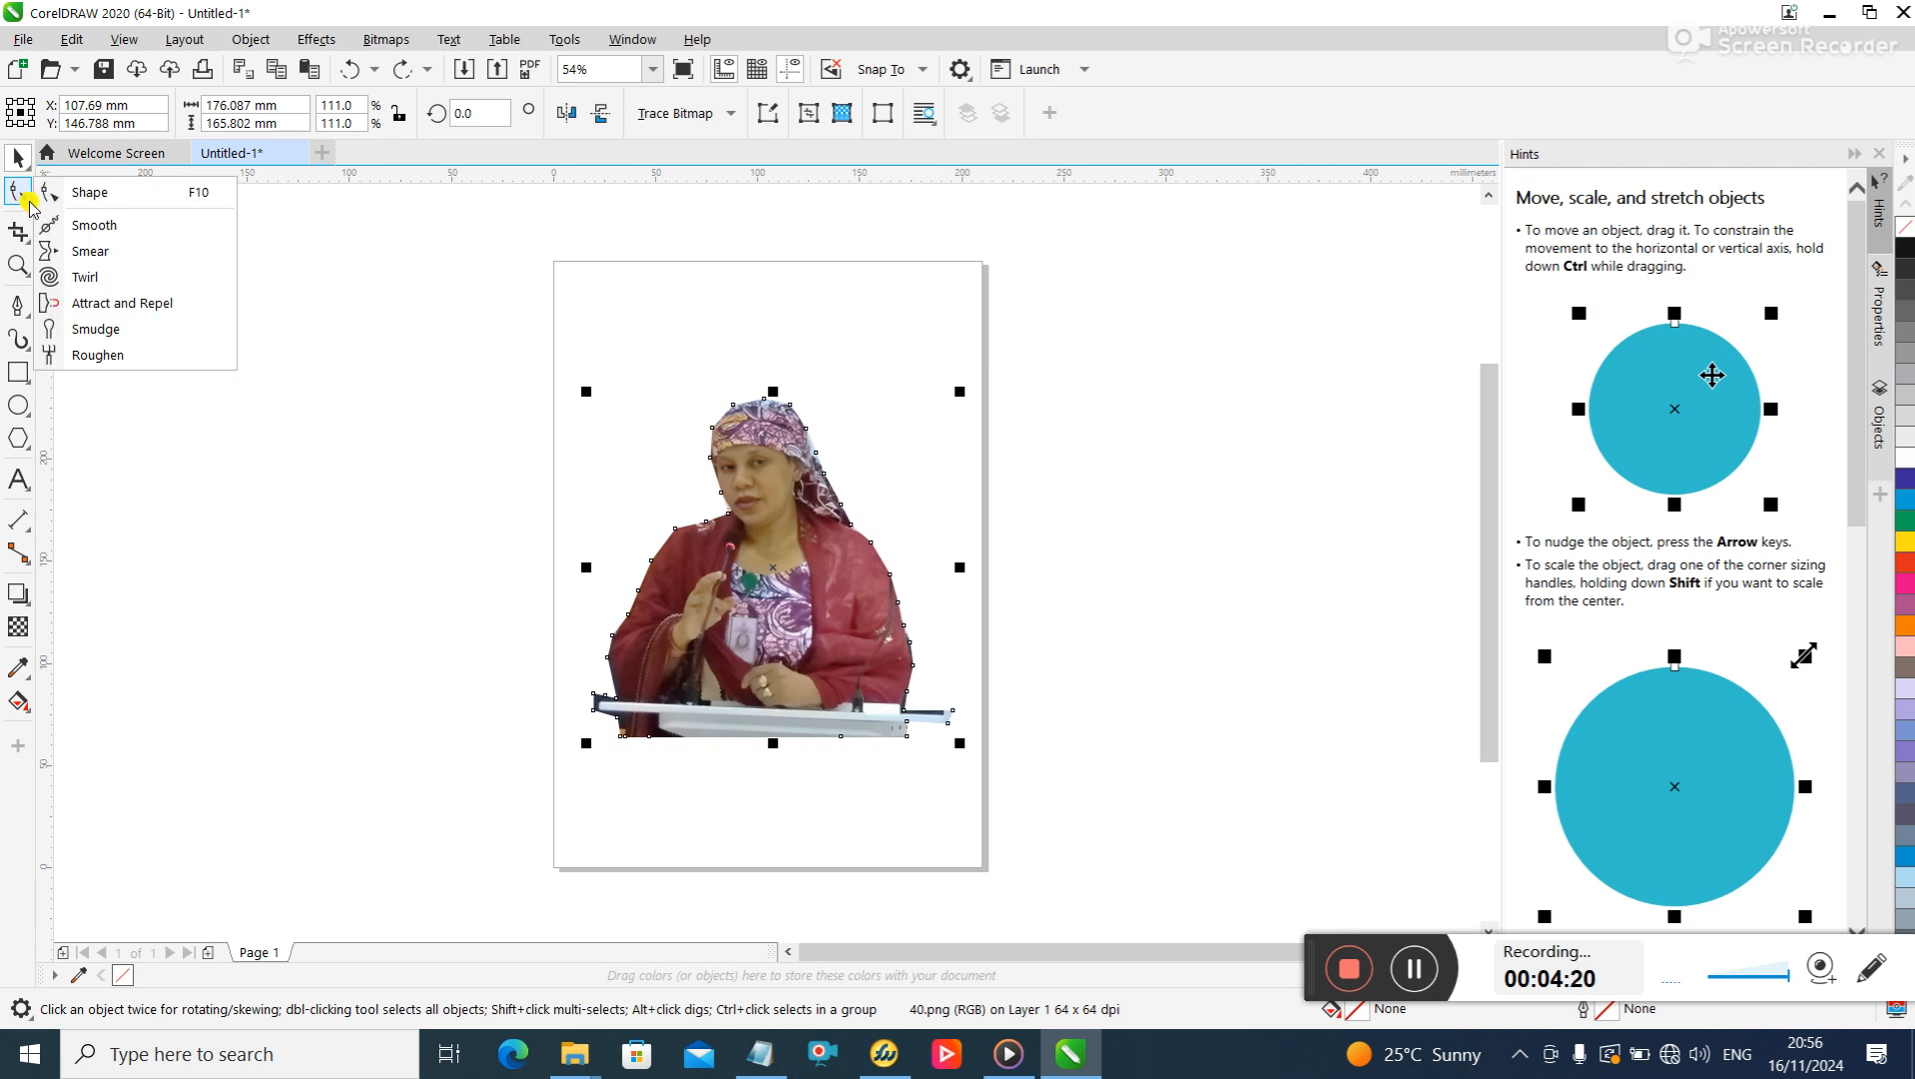
pyautogui.click(88, 196)
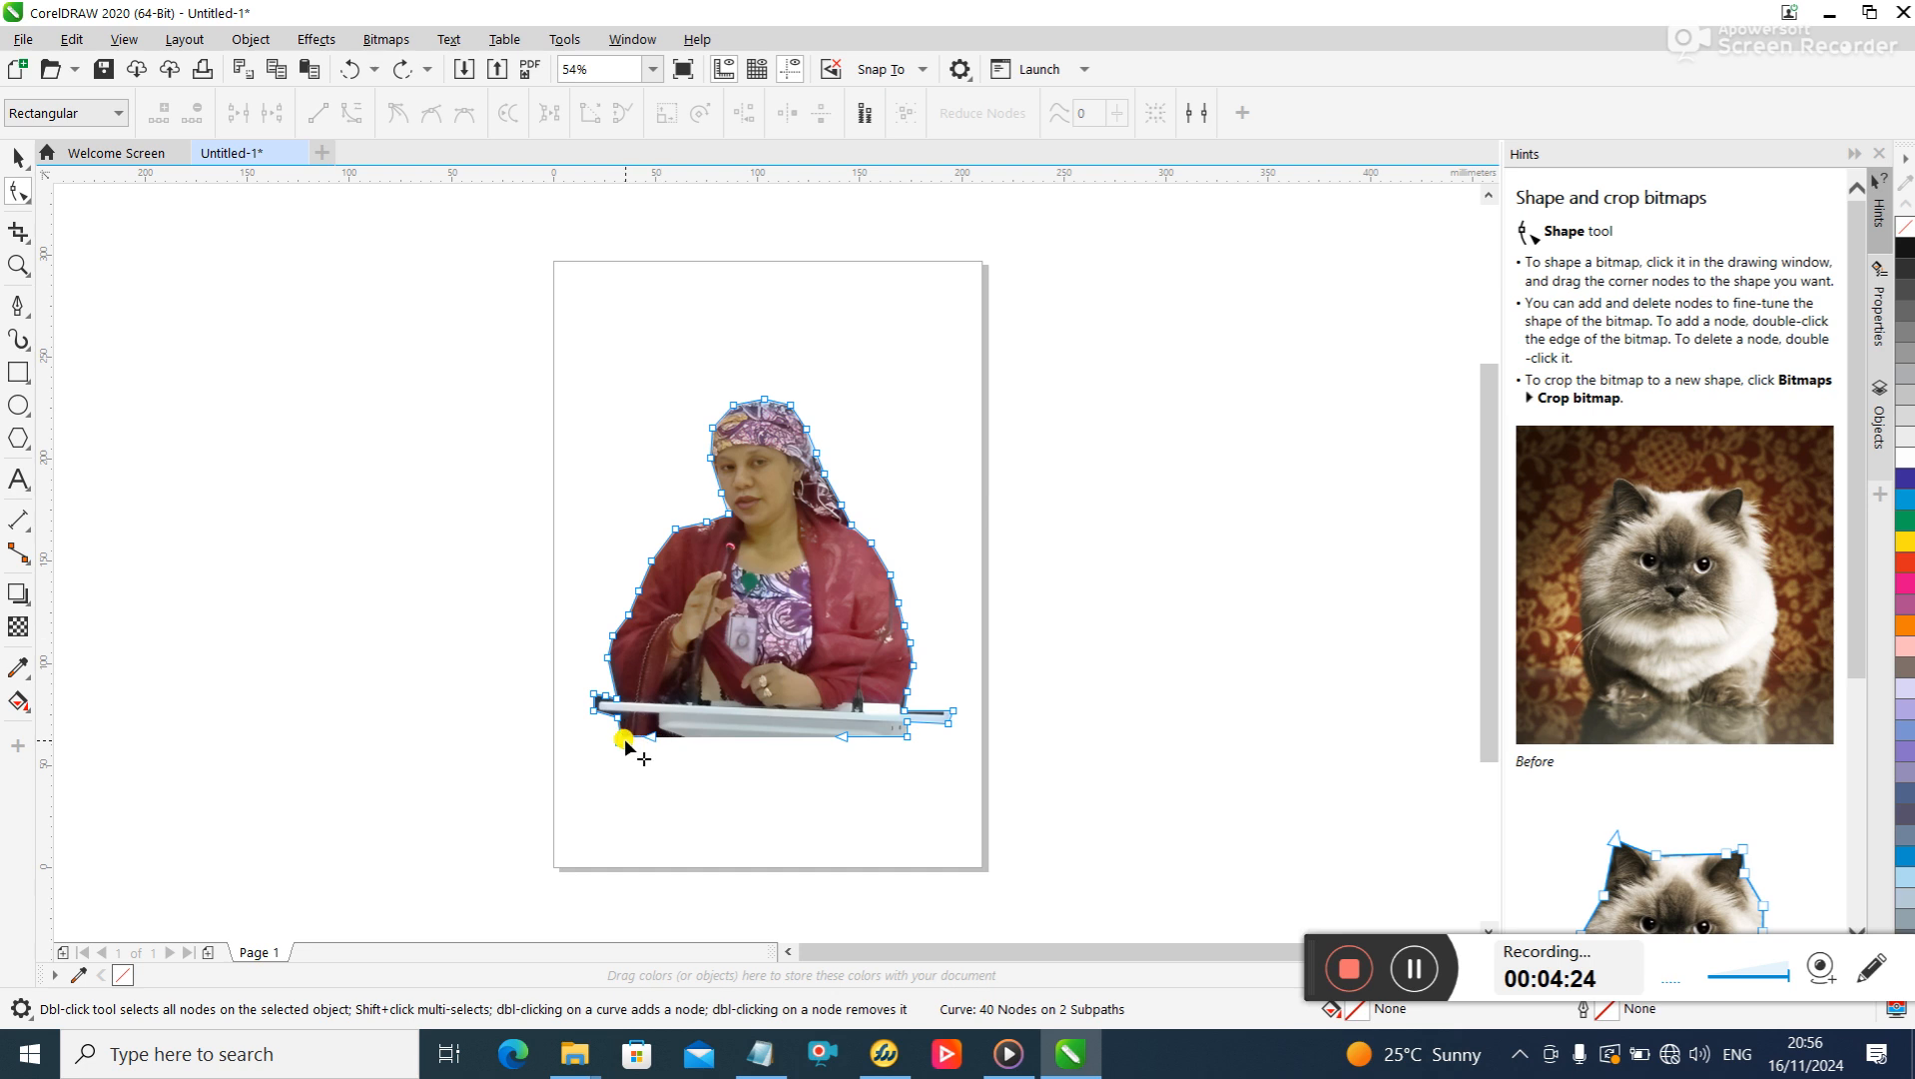
pyautogui.moveTo(621, 738); pyautogui.dragTo(639, 736)
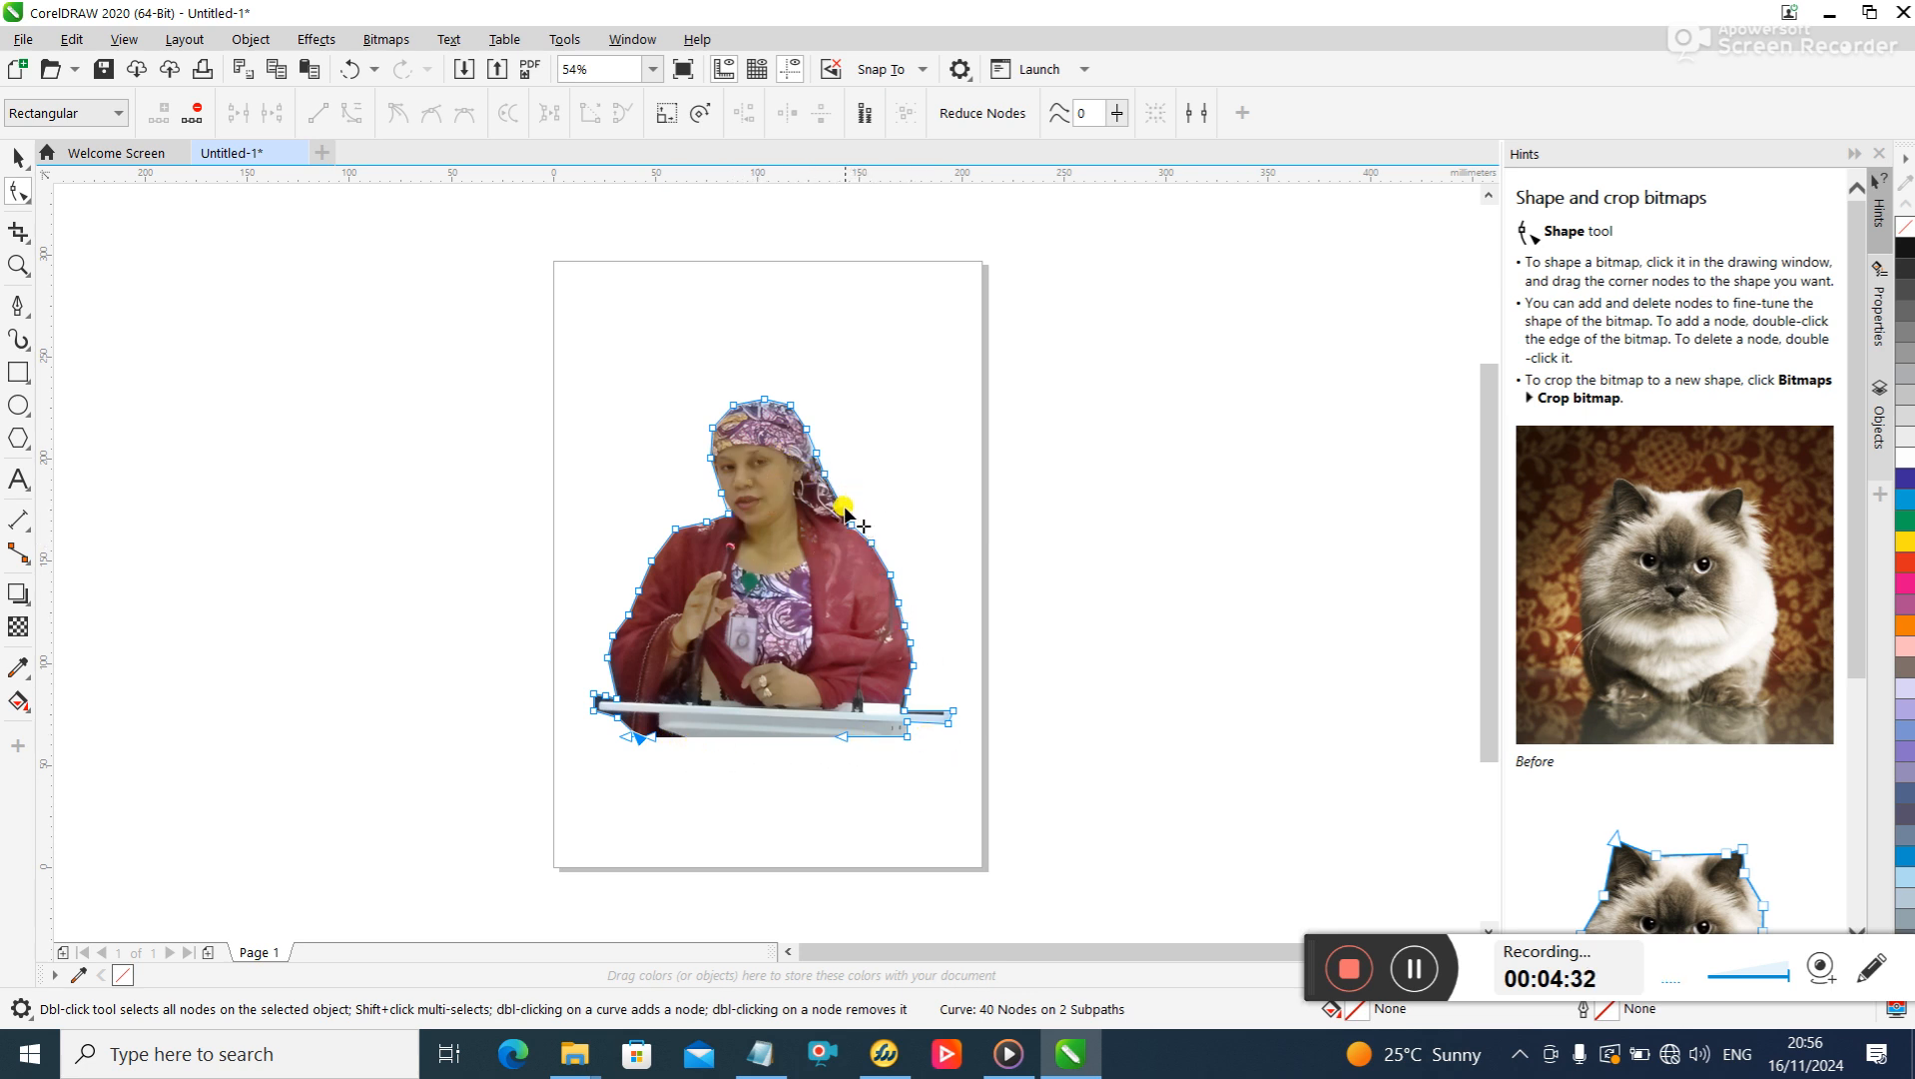
pyautogui.moveTo(838, 507); pyautogui.dragTo(831, 506)
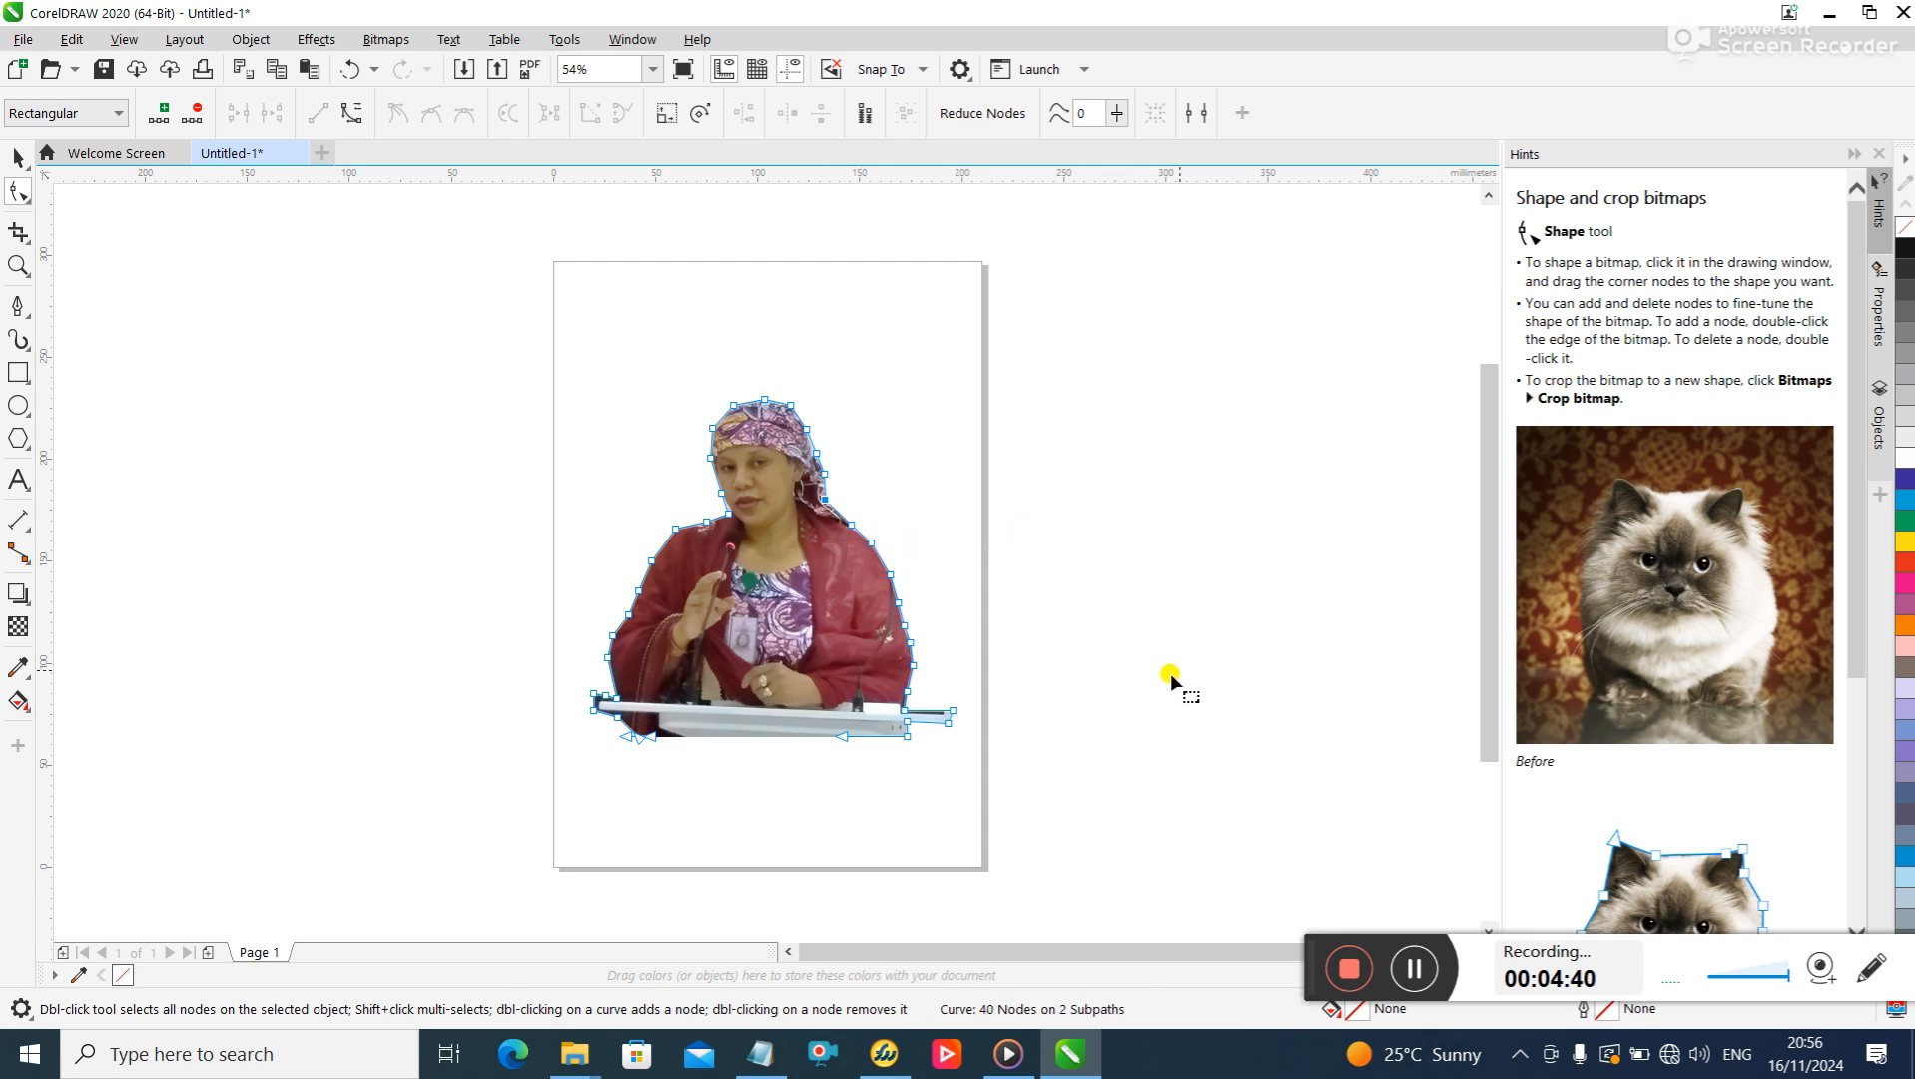
pyautogui.click(18, 156)
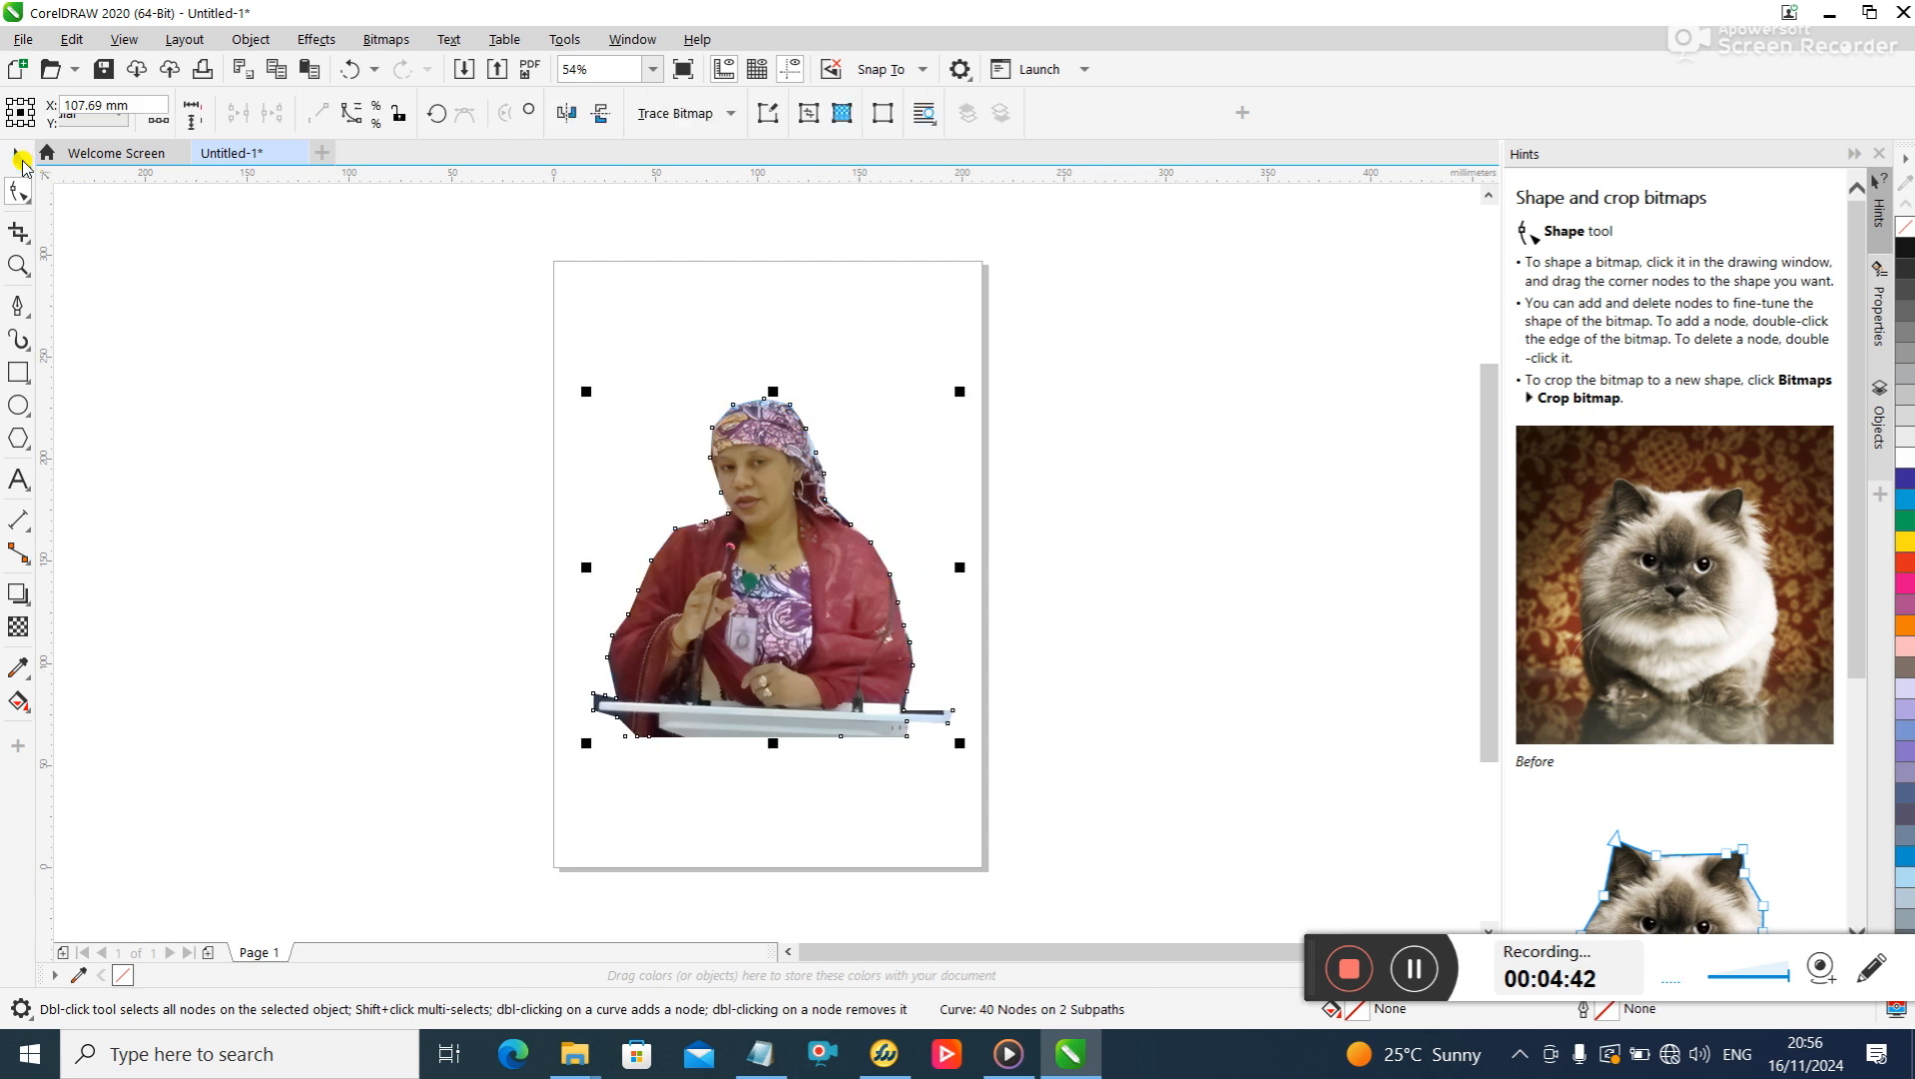
pyautogui.click(1226, 727)
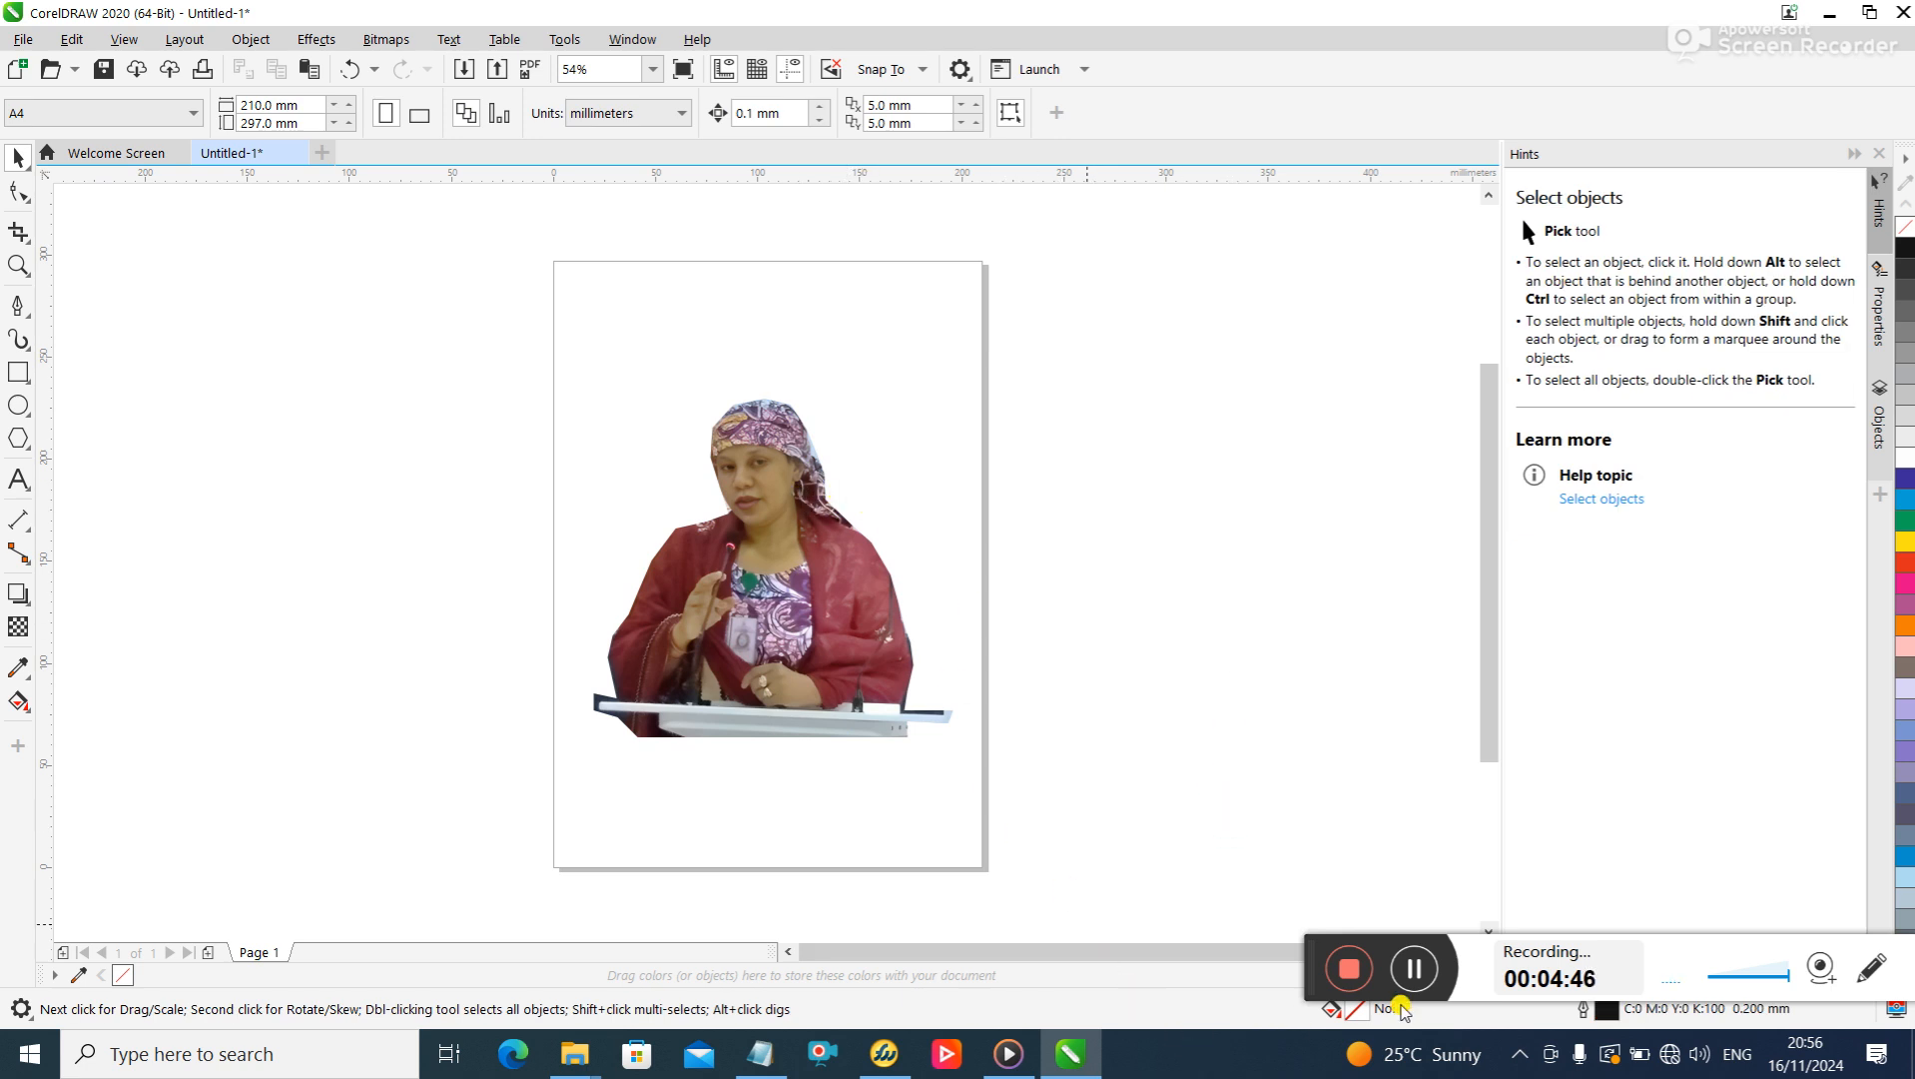
# - Export the current document to the Desktop as a PDF named pic-0n-wht-sung-corel, using the Document Distribution preset
pyautogui.click(18, 68)
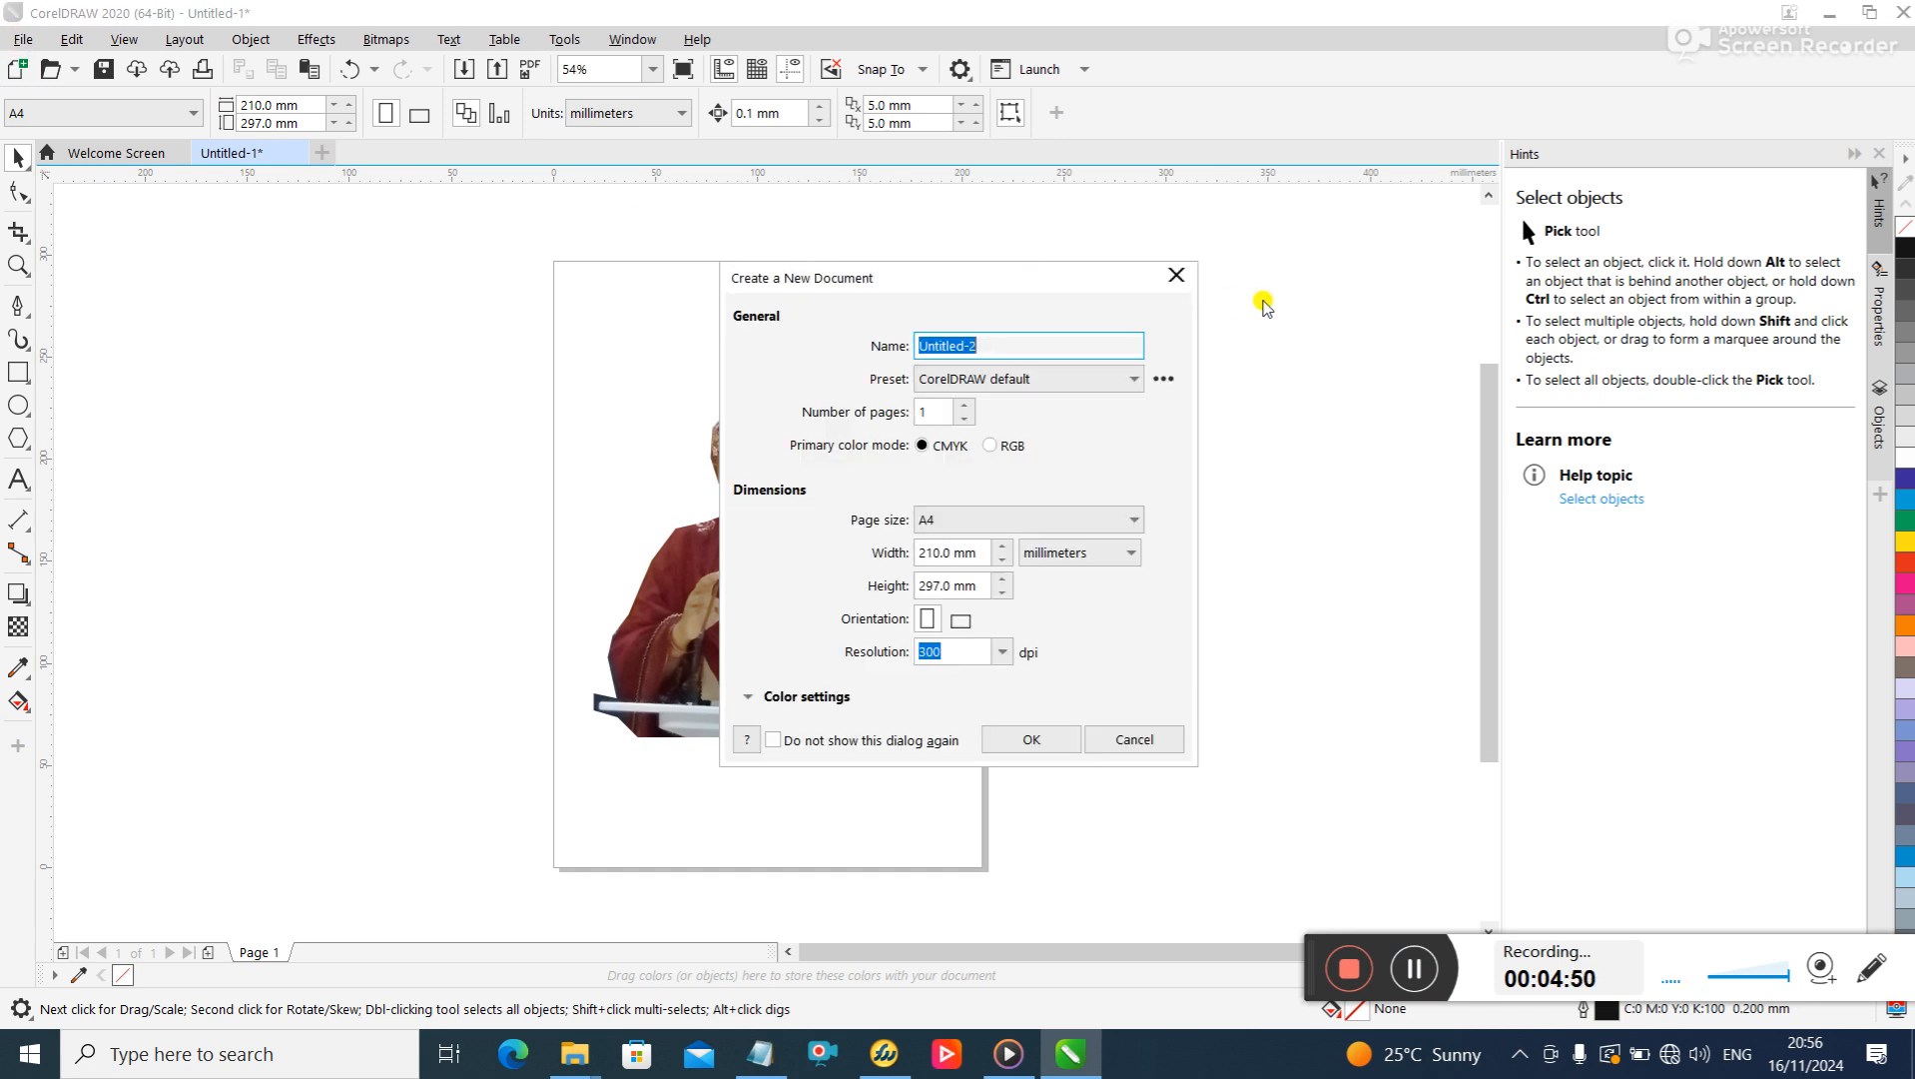
pyautogui.click(1174, 278)
pyautogui.click(22, 39)
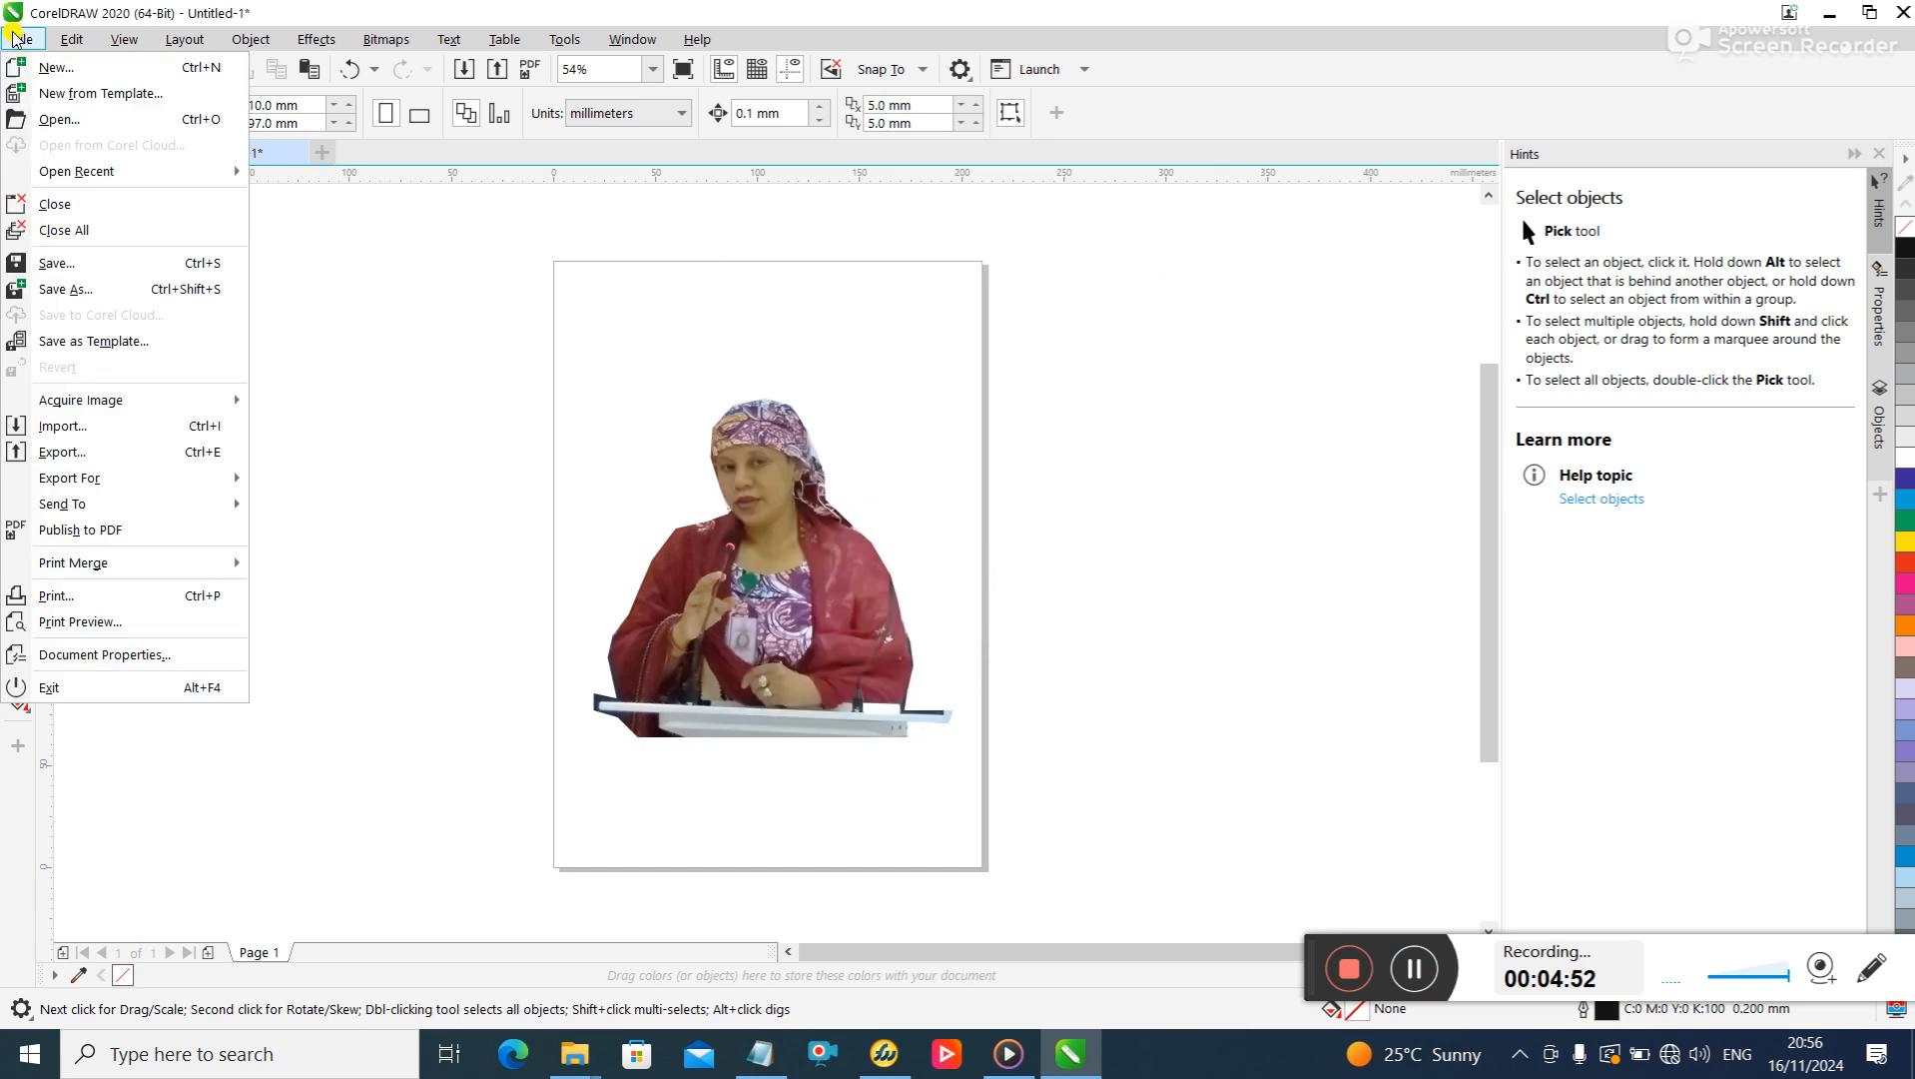
pyautogui.click(108, 451)
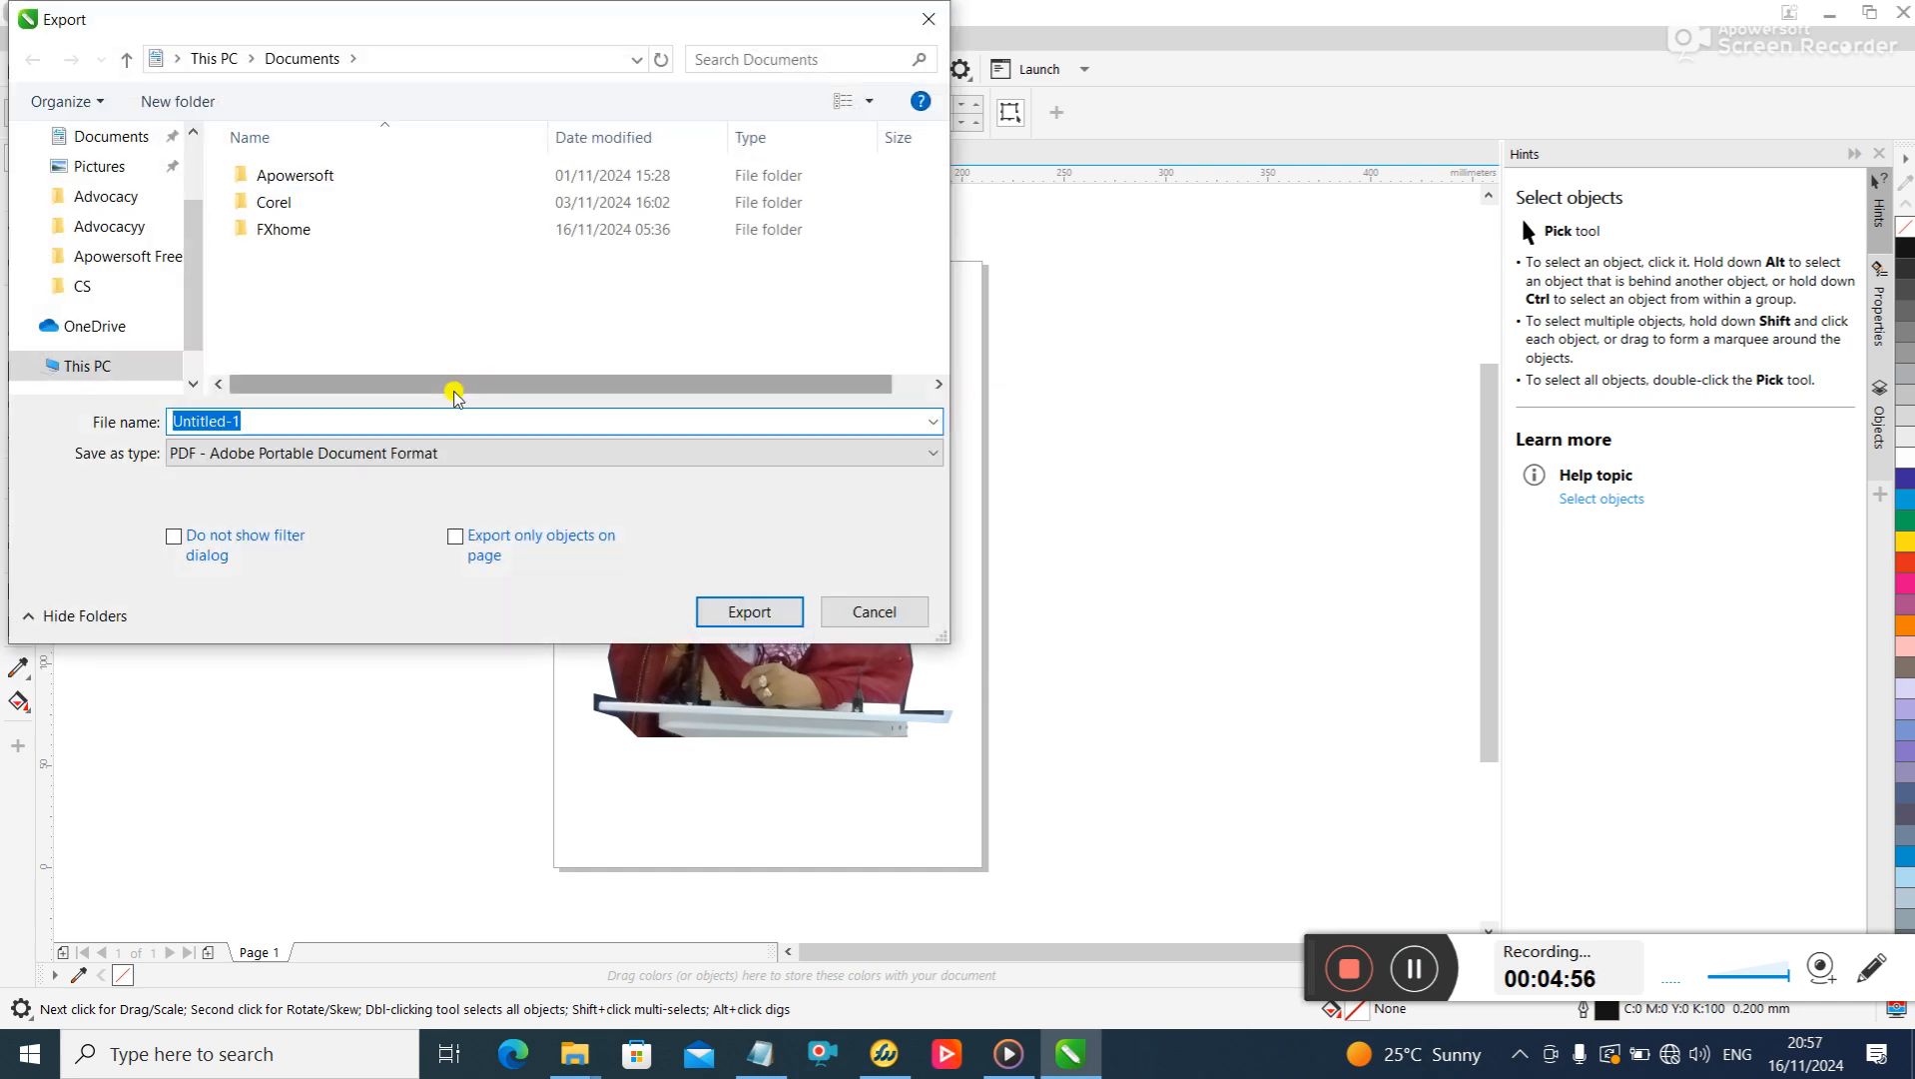
pyautogui.write('pic-0n-wht-sung-corel')
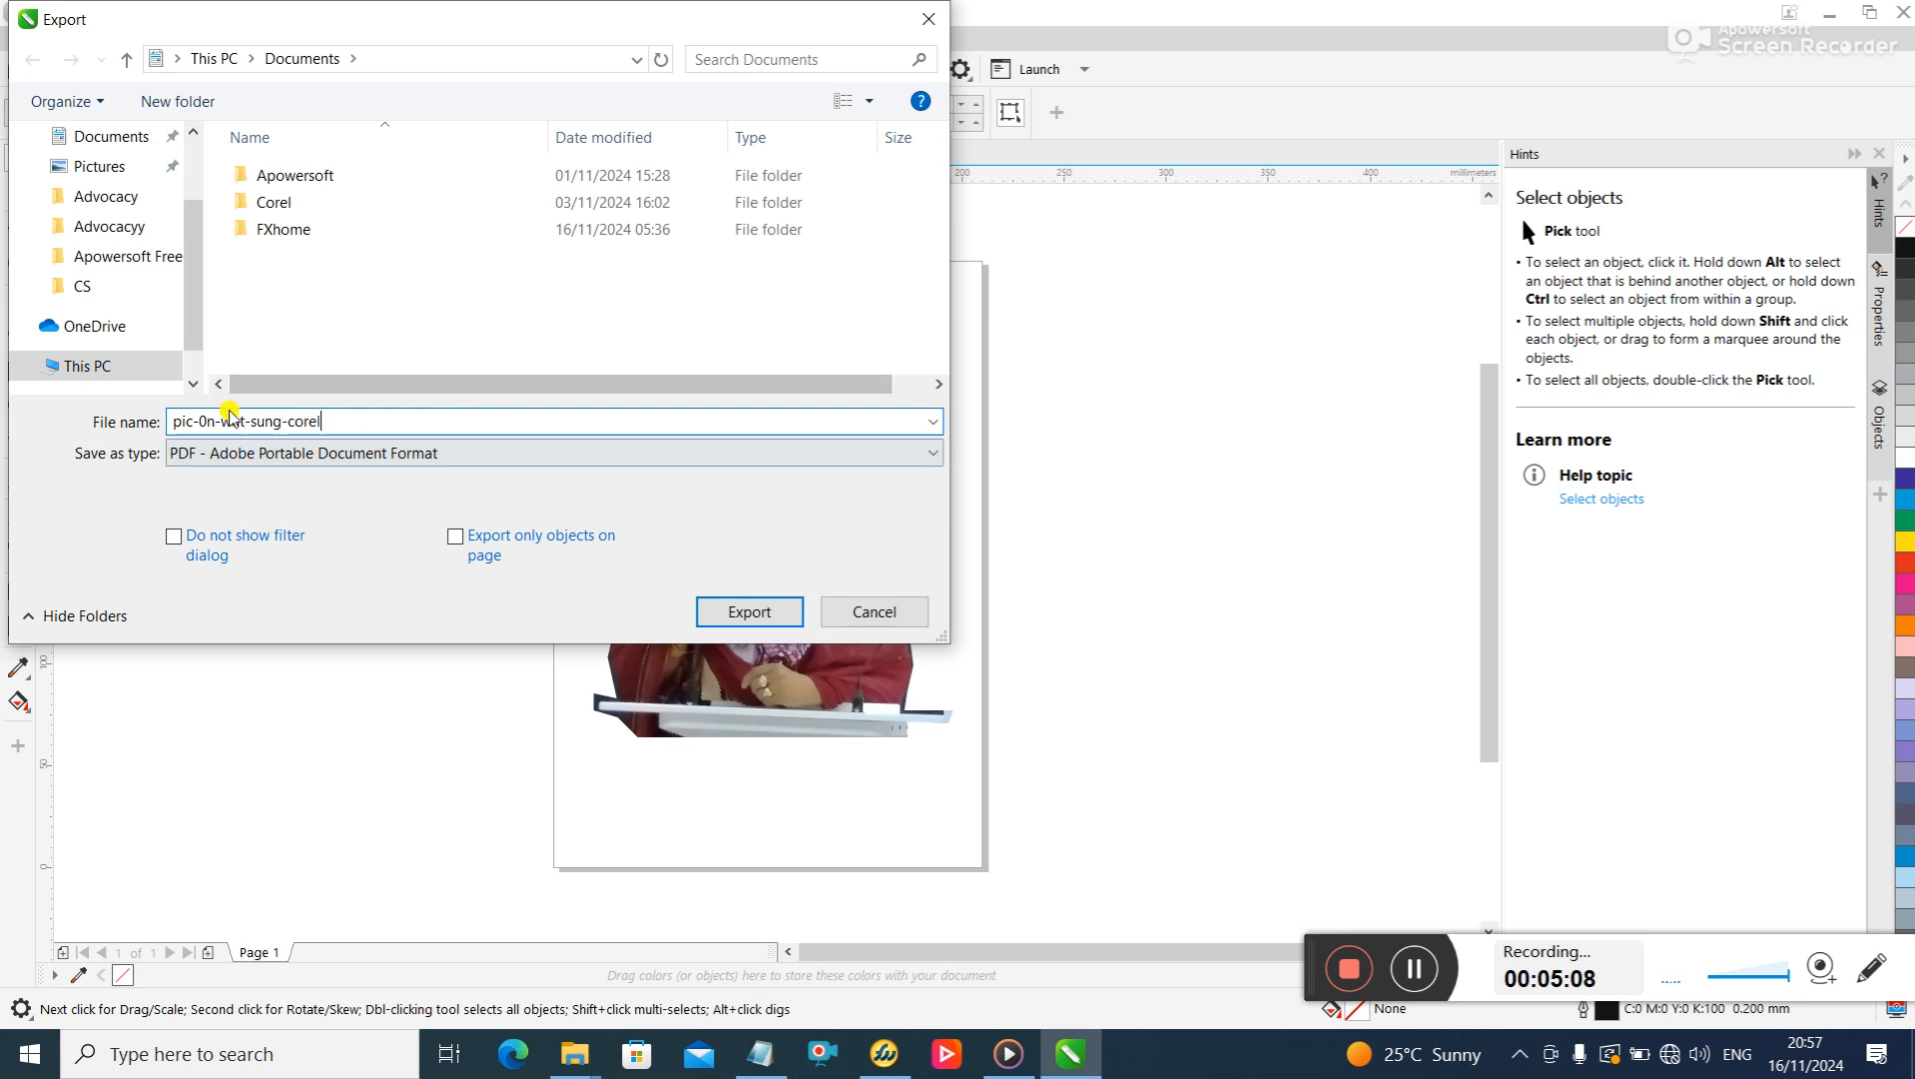
pyautogui.scroll(2, 201, 256)
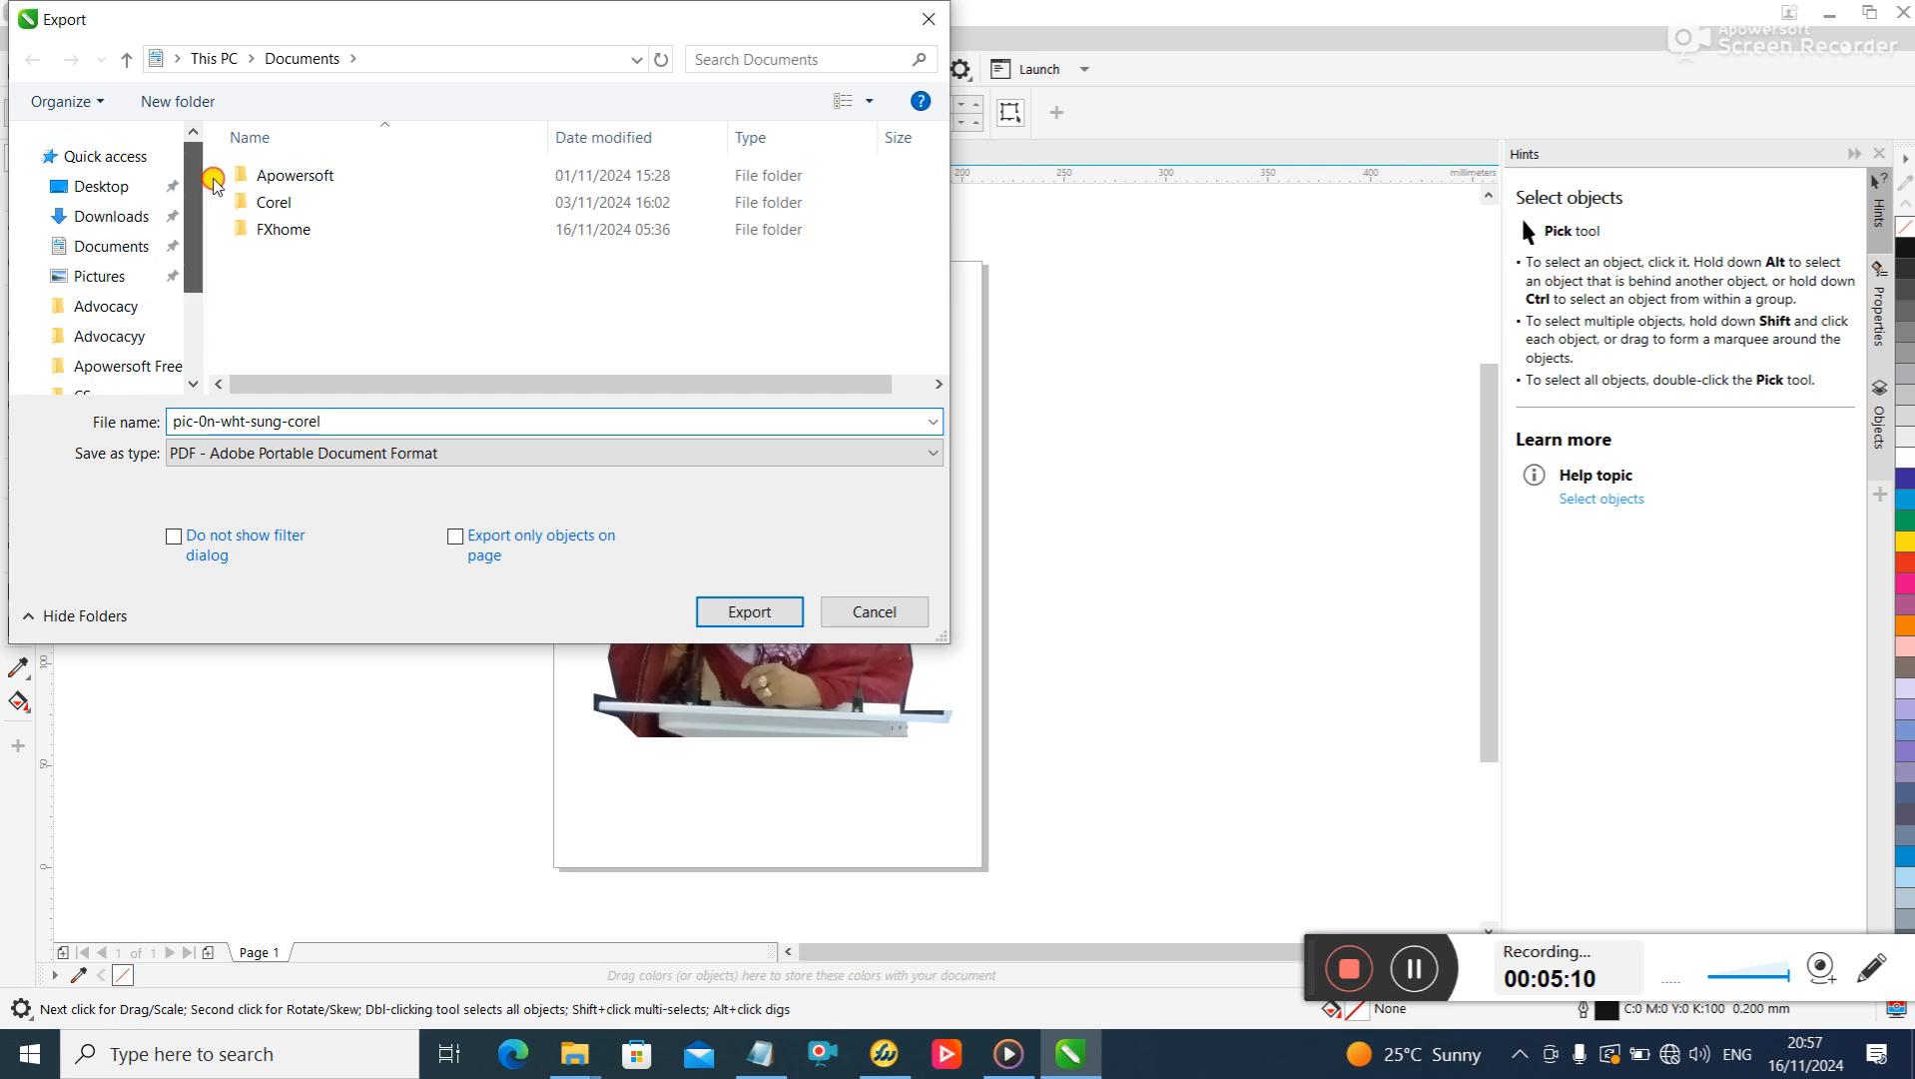
pyautogui.click(115, 186)
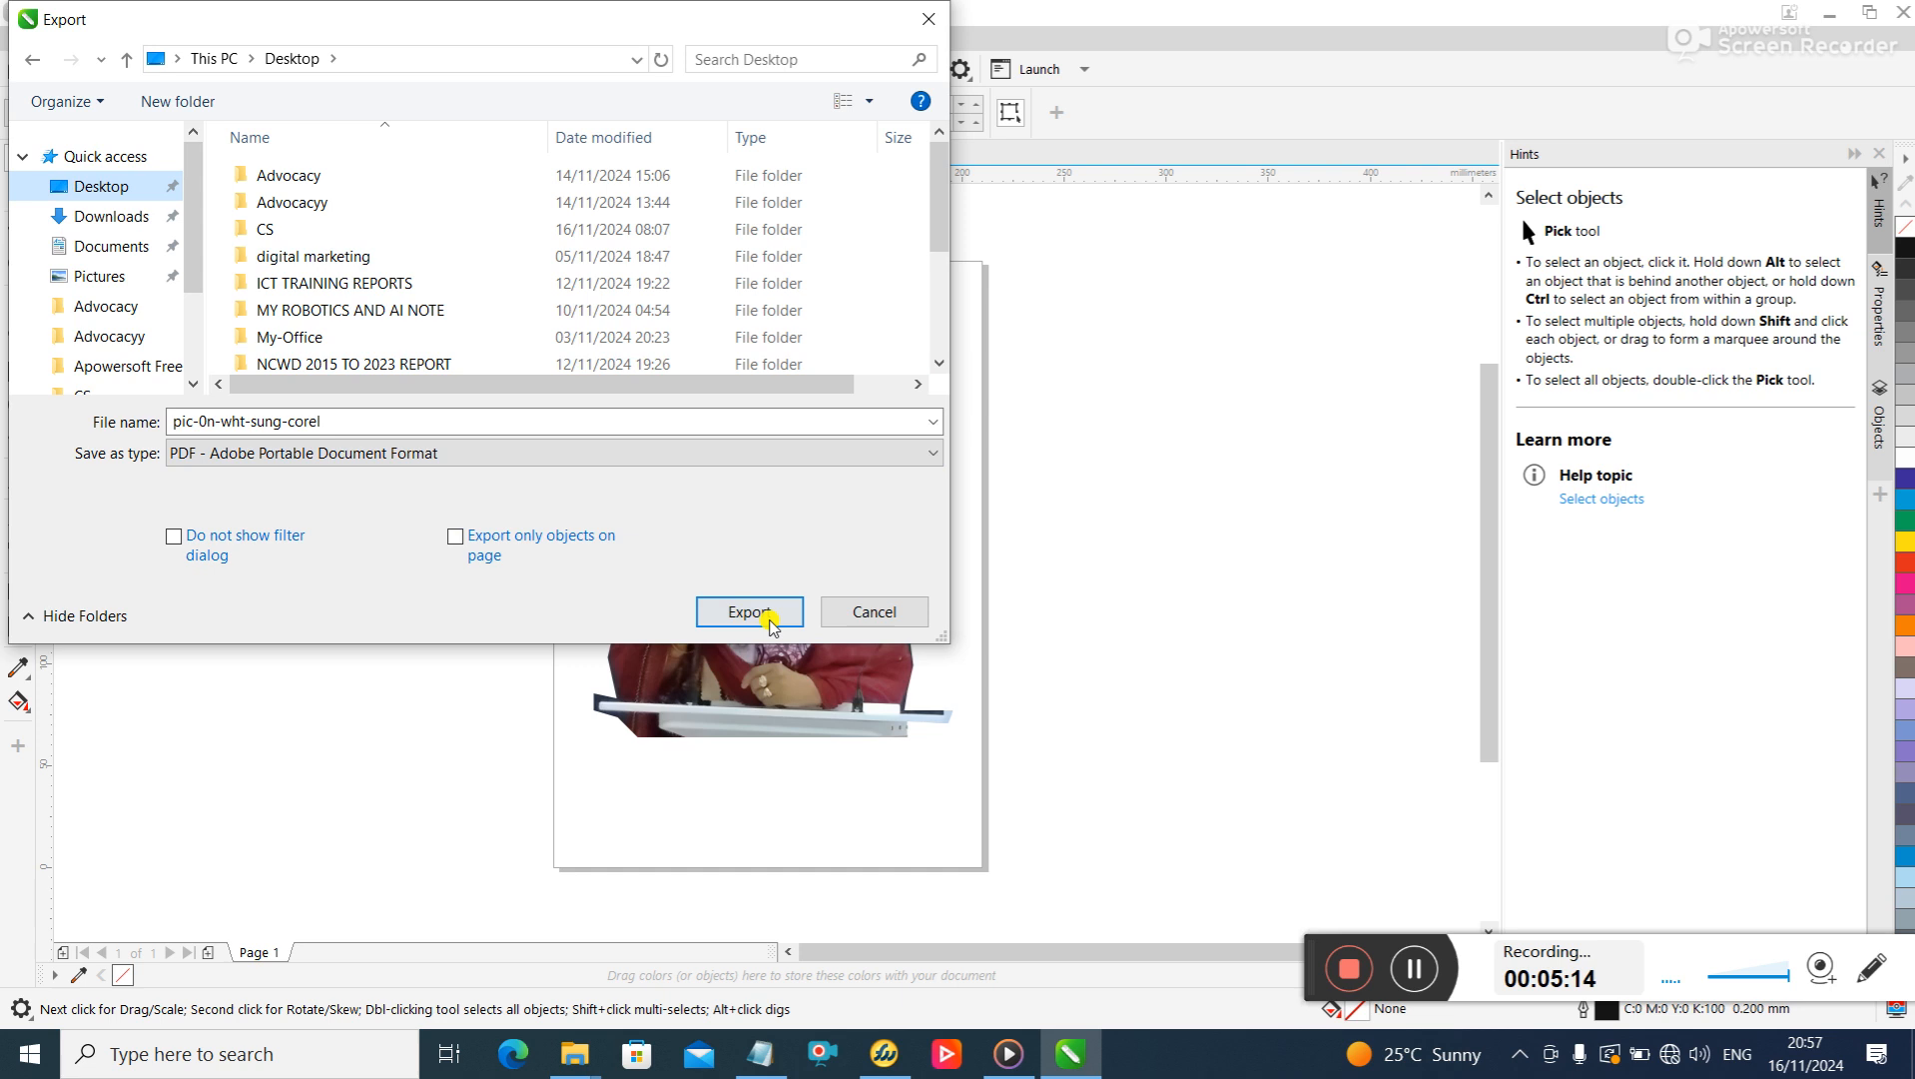
pyautogui.click(749, 611)
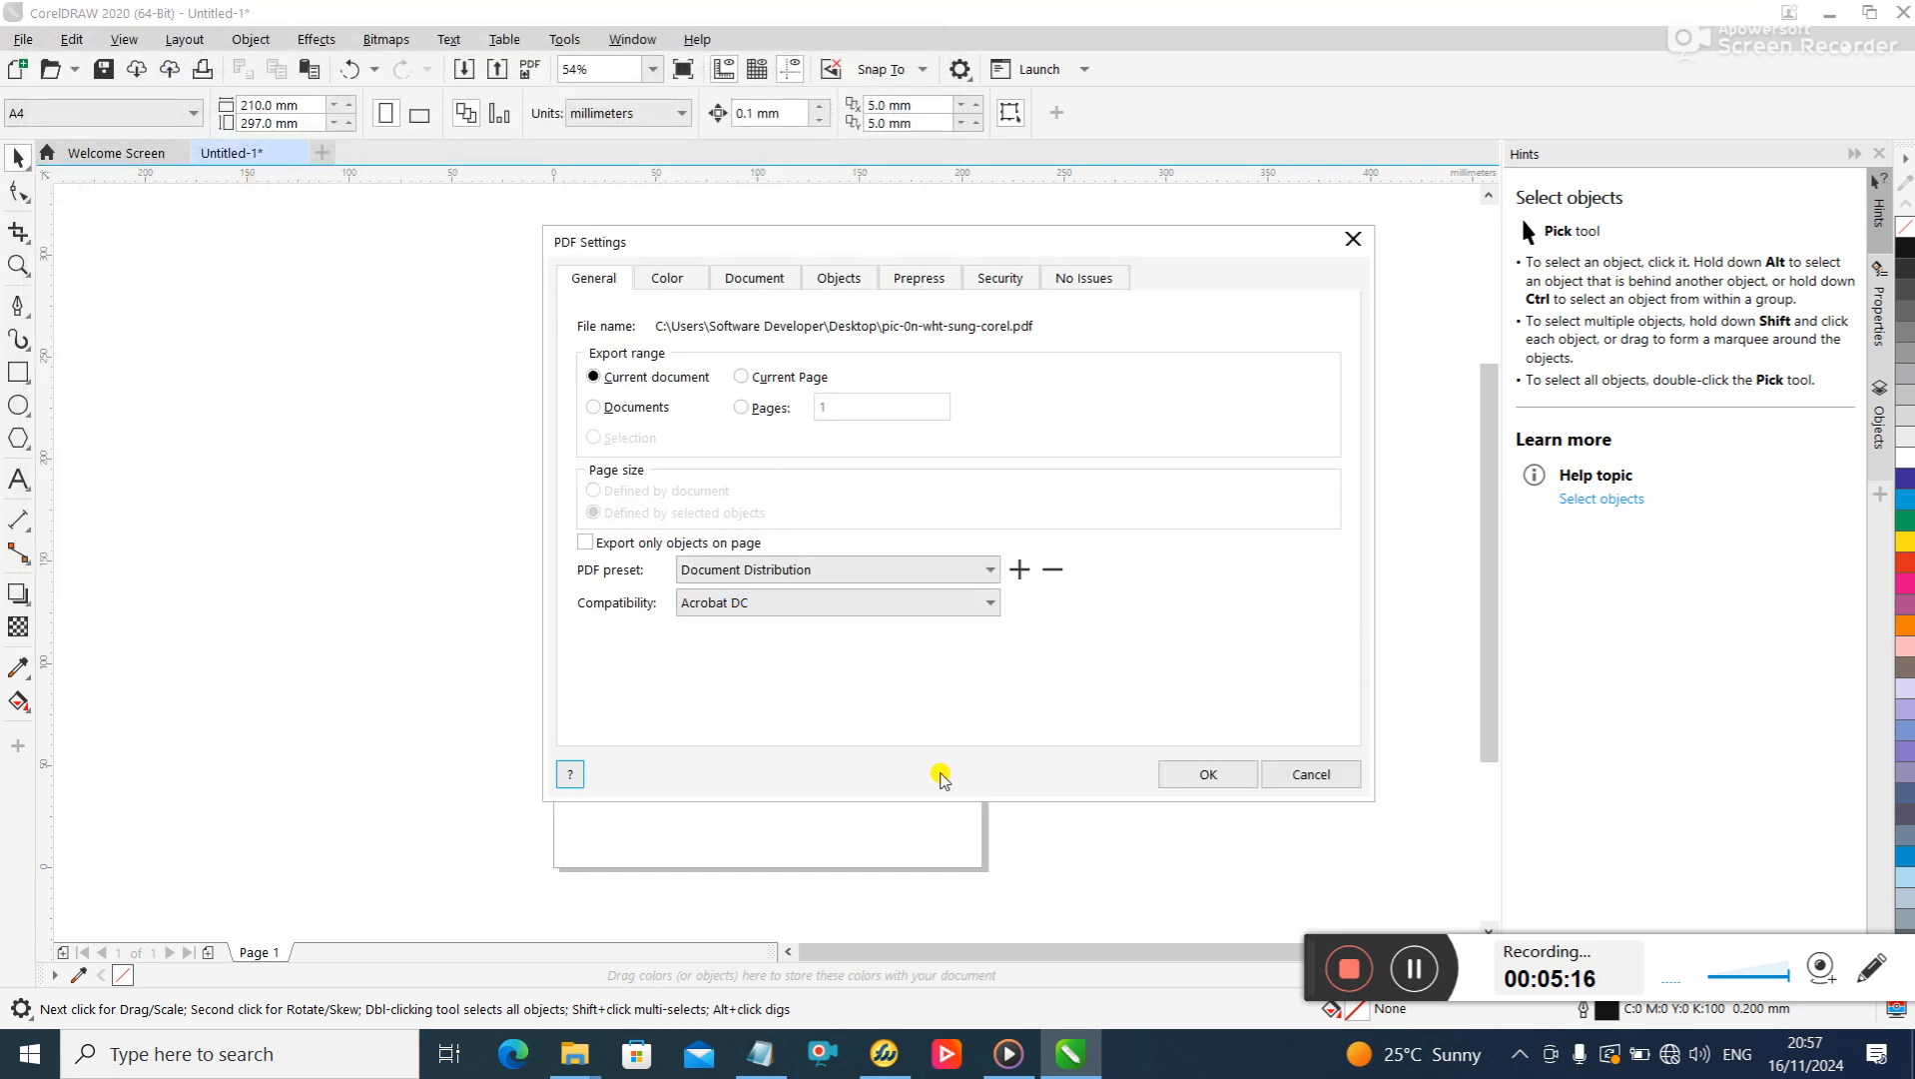
pyautogui.click(1230, 769)
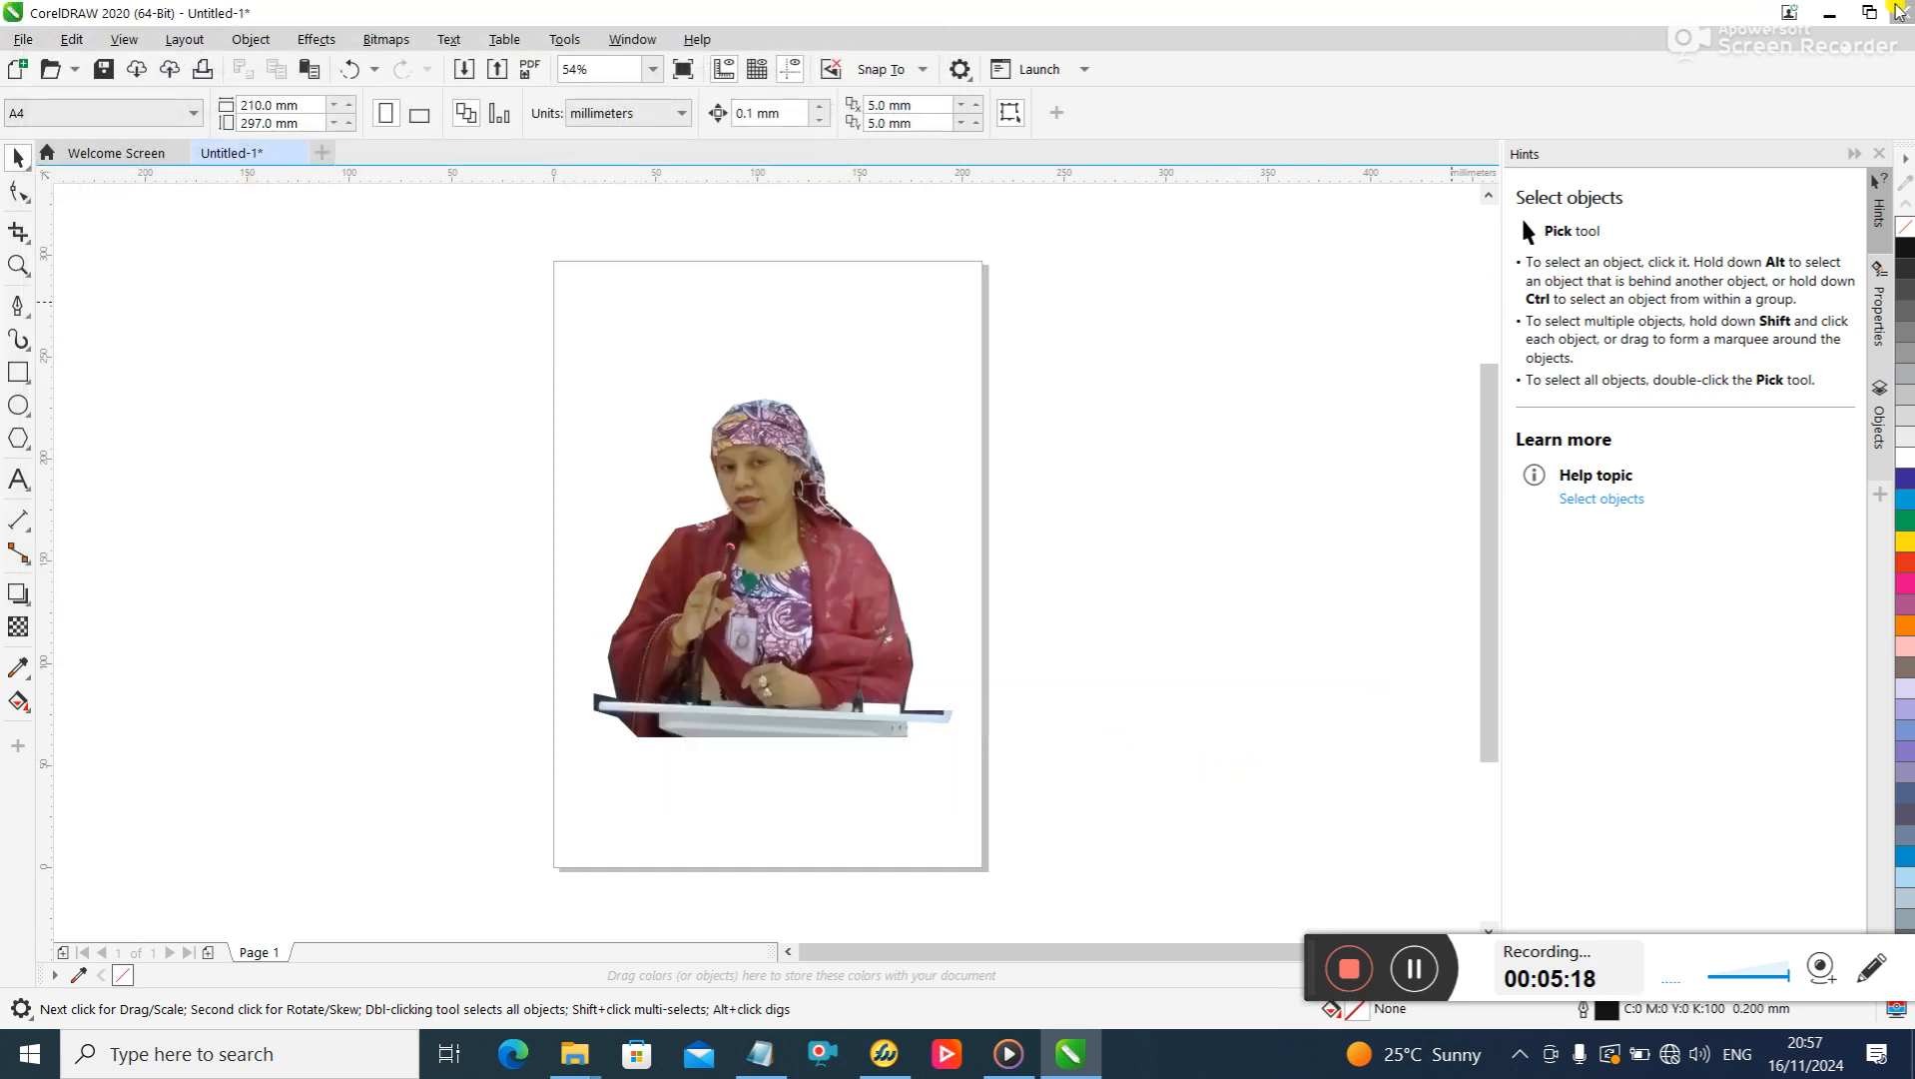
# - Switch to the desktop, refresh it, and open the exported pic-0n-wht-sung-corel PDF in Microsoft Edge to examine the cutout
pyautogui.click(1833, 12)
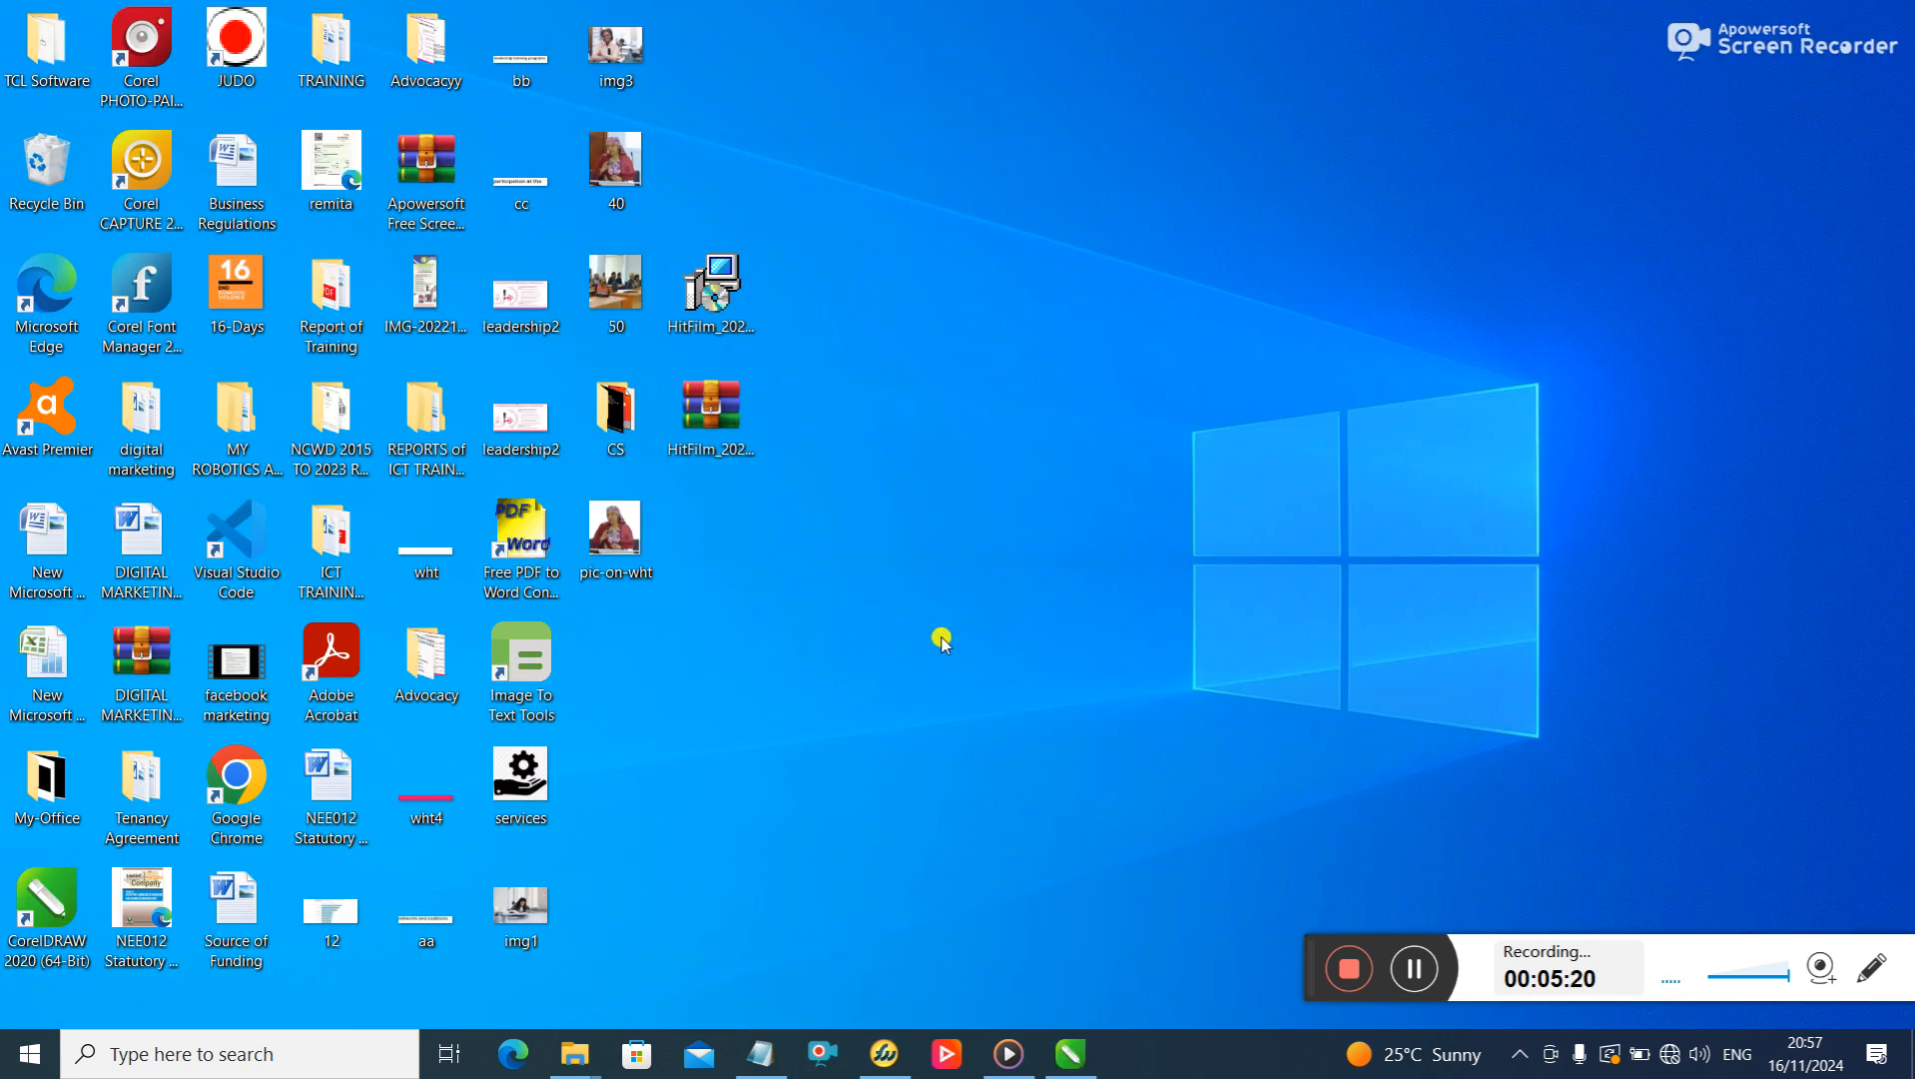
pyautogui.rightClick(804, 546)
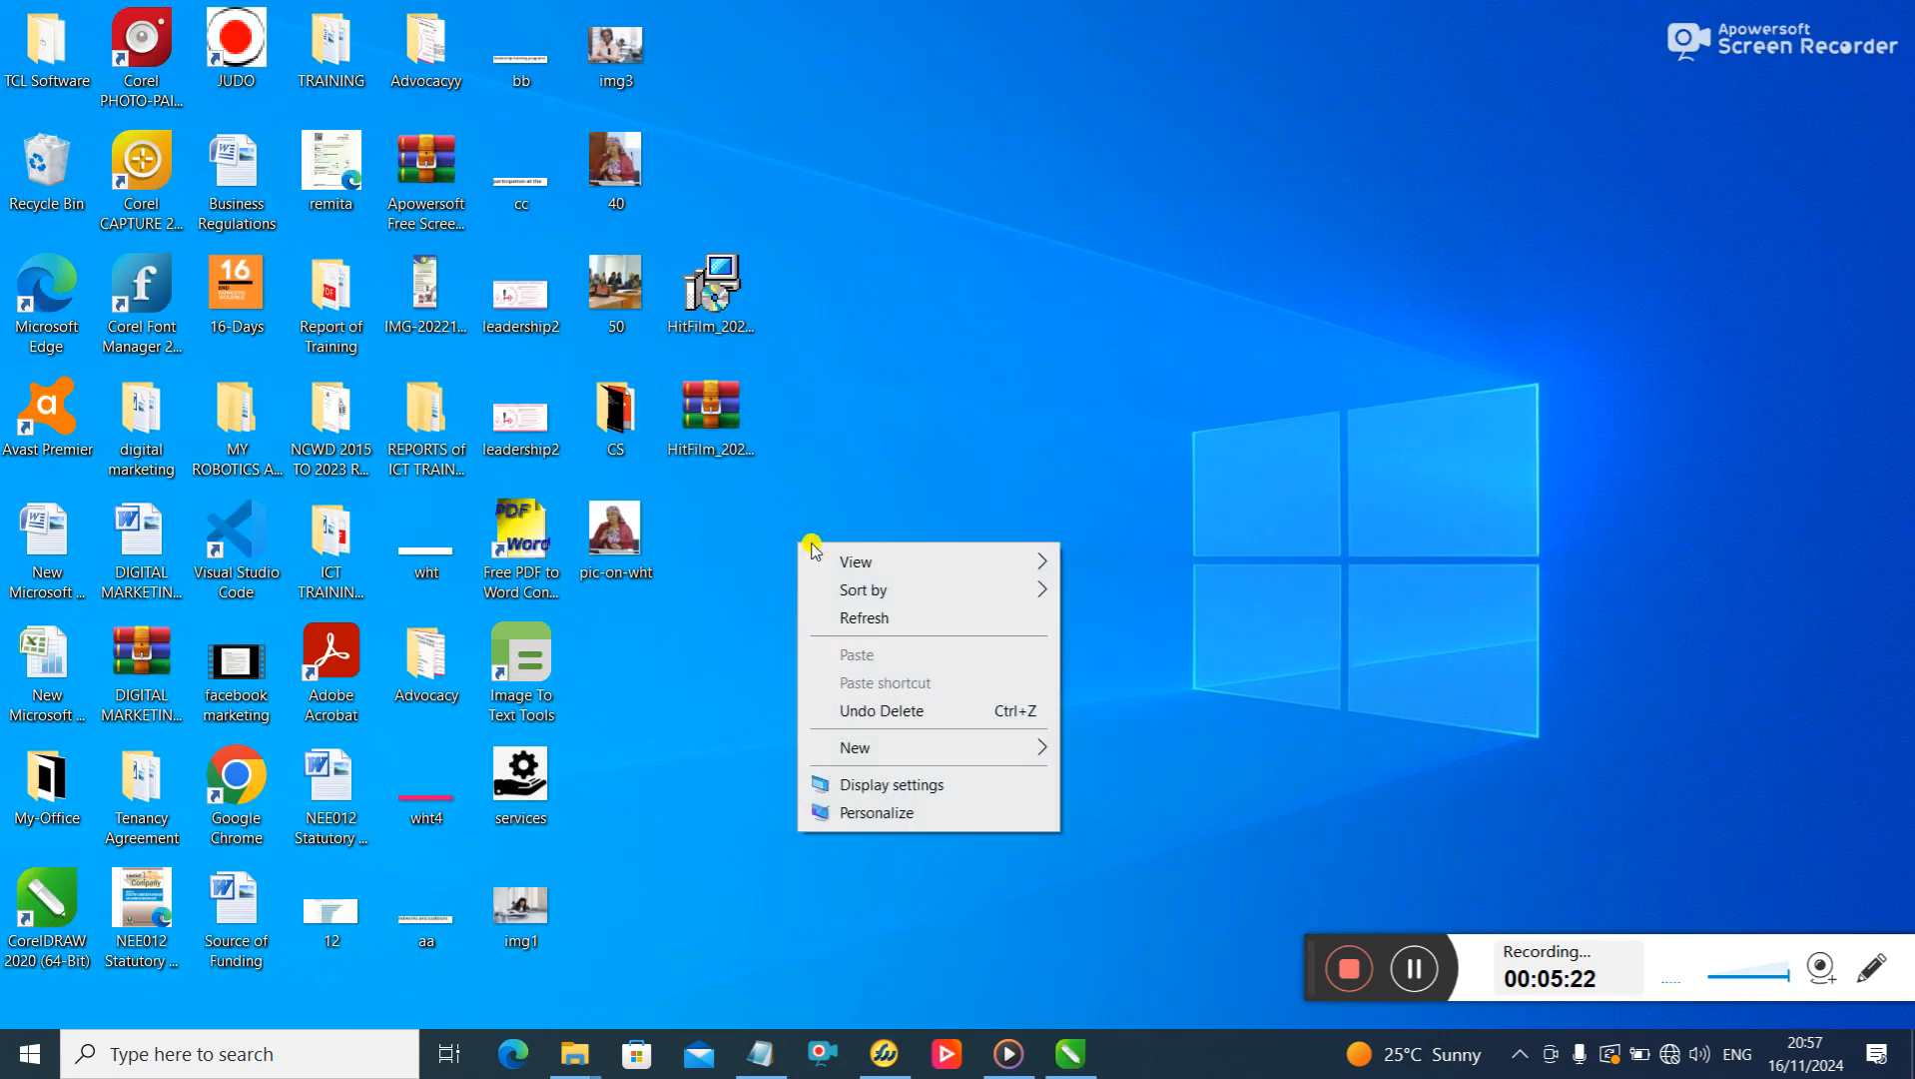
pyautogui.click(900, 617)
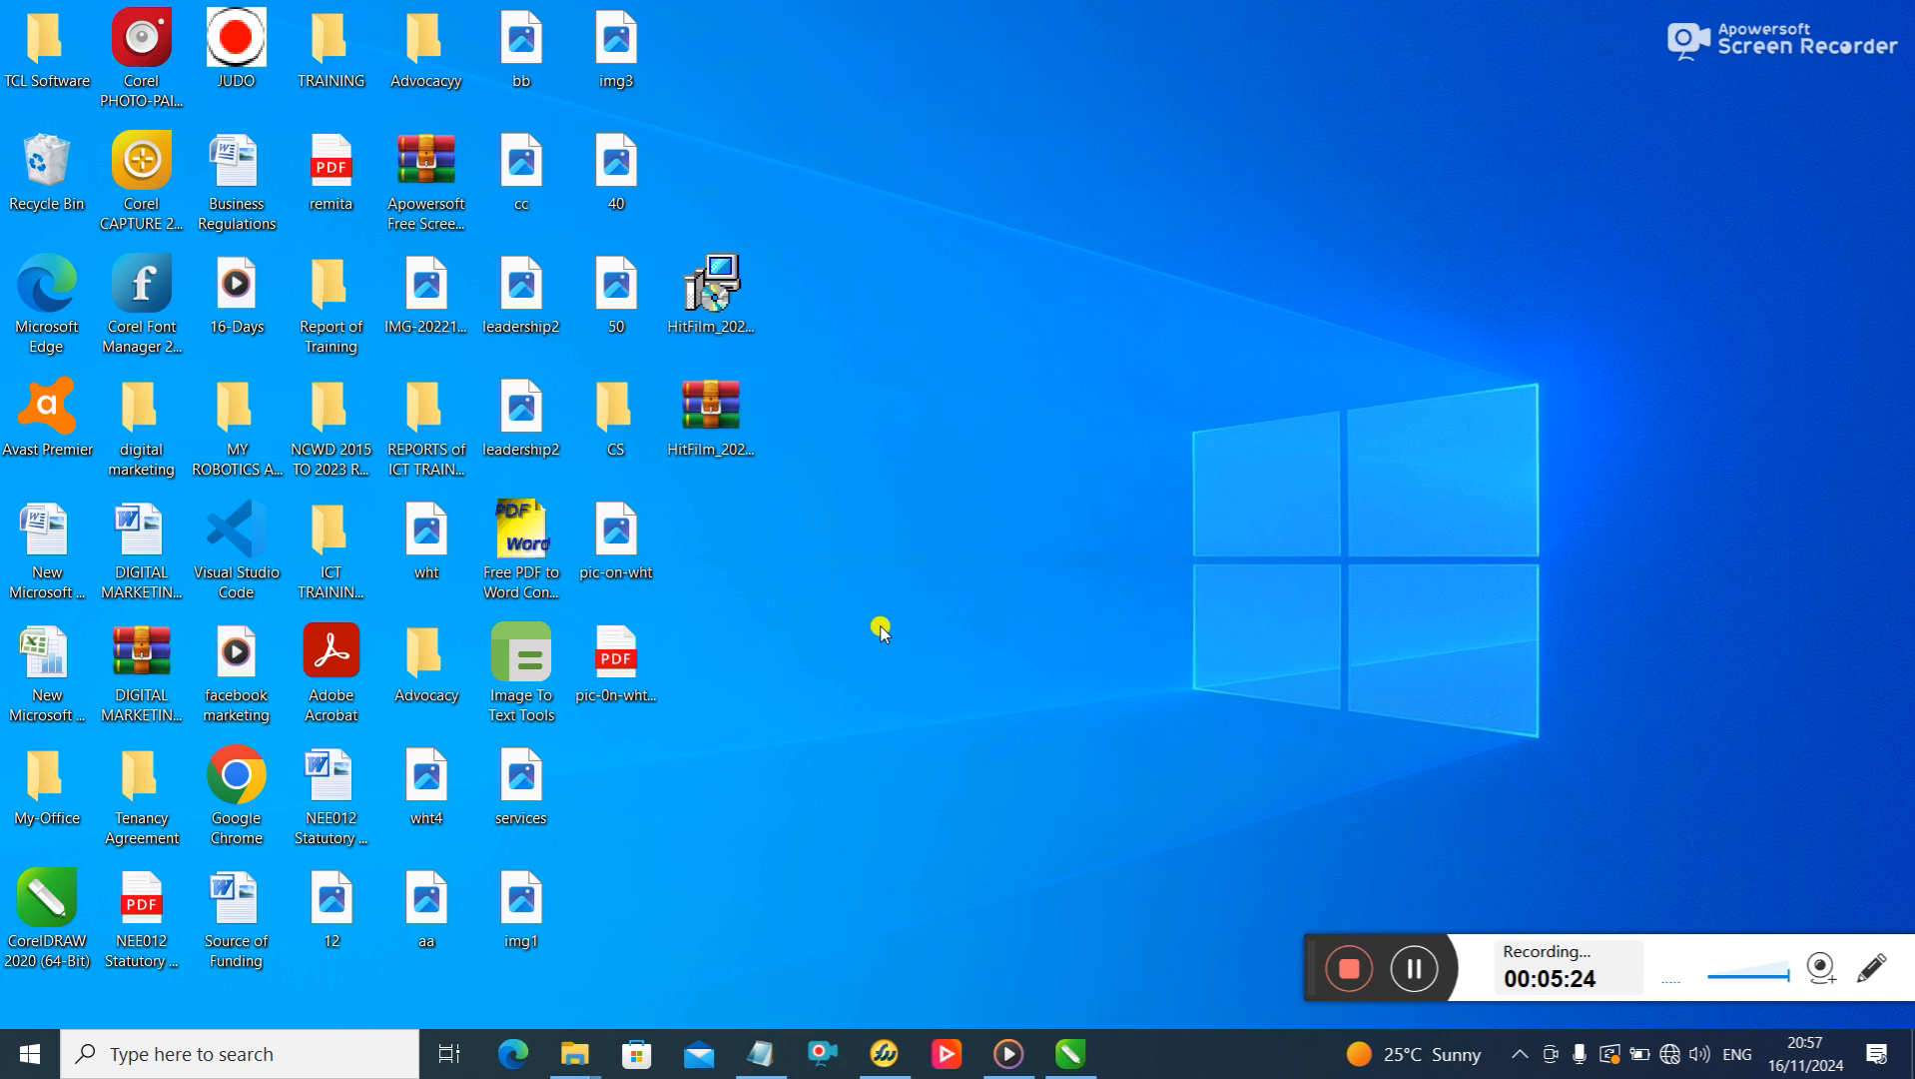
pyautogui.doubleClick(613, 667)
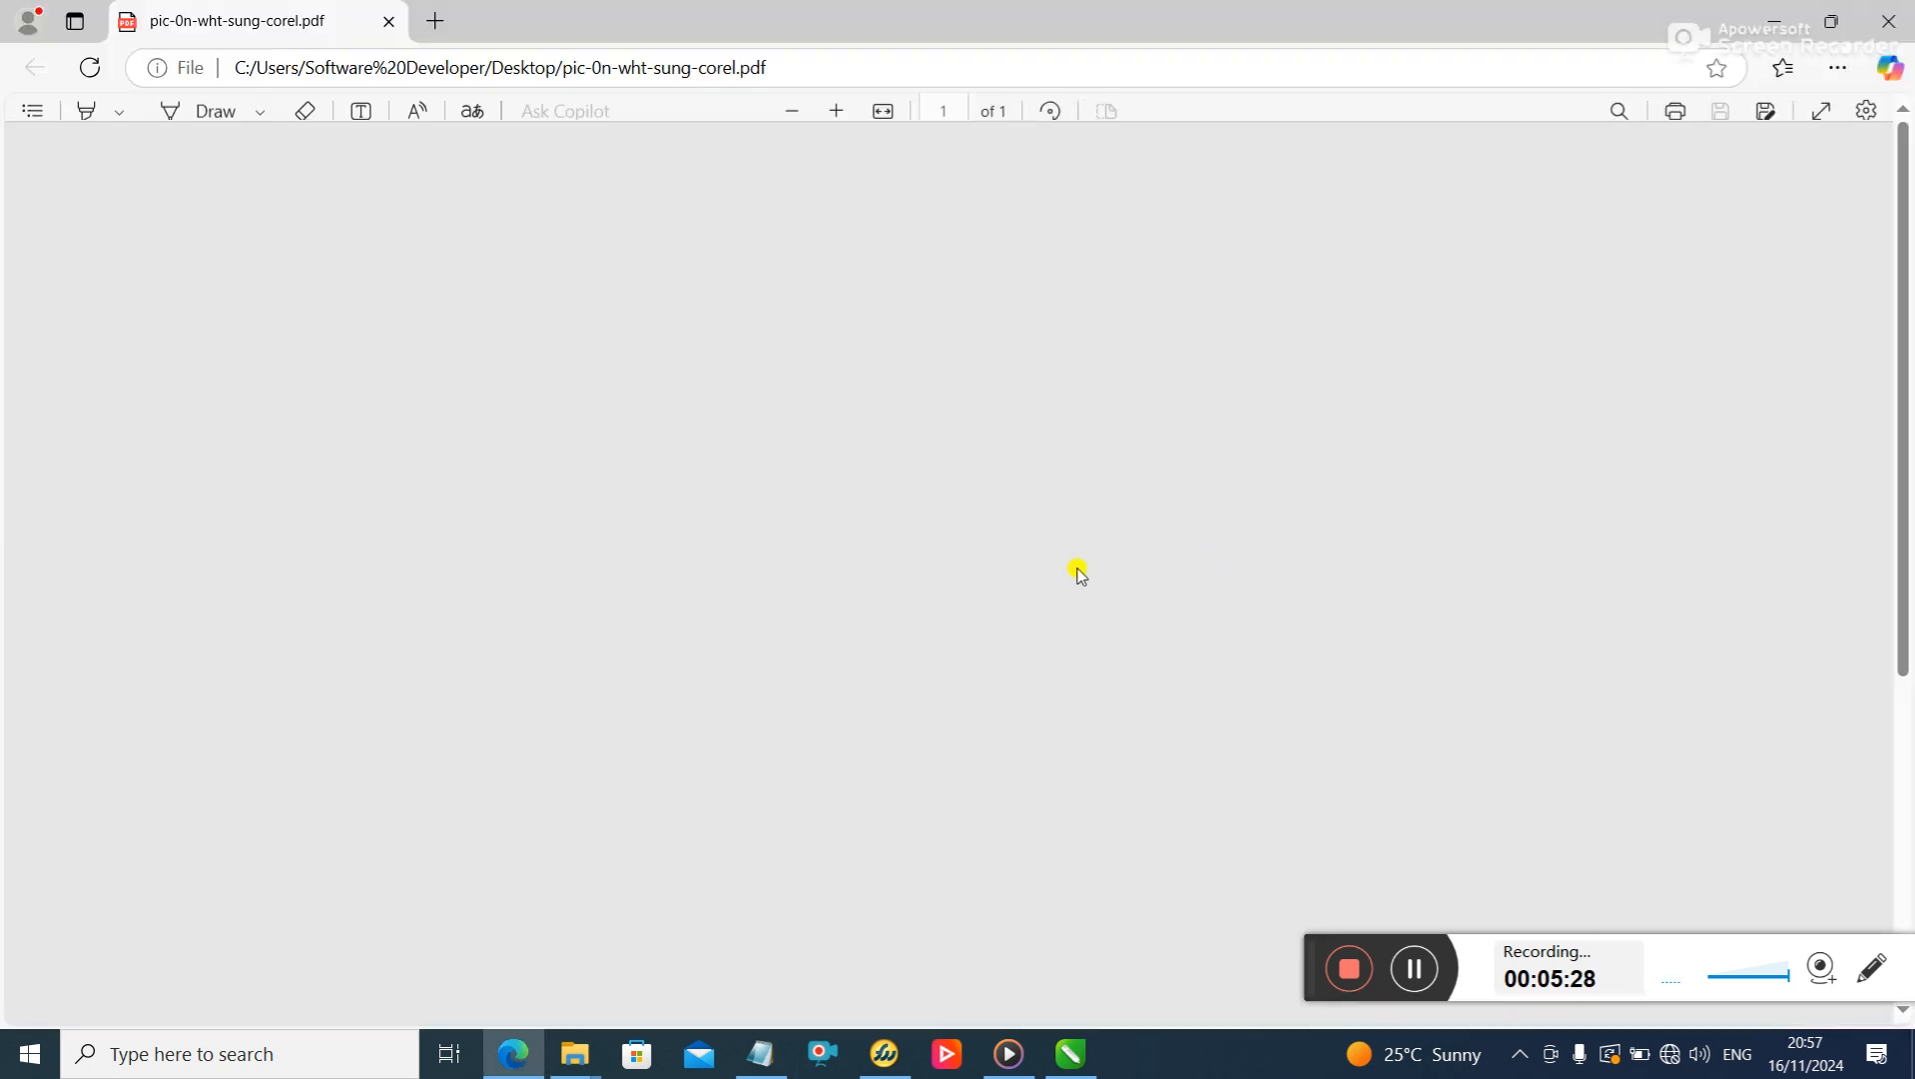
pyautogui.scroll(-3, 1124, 504)
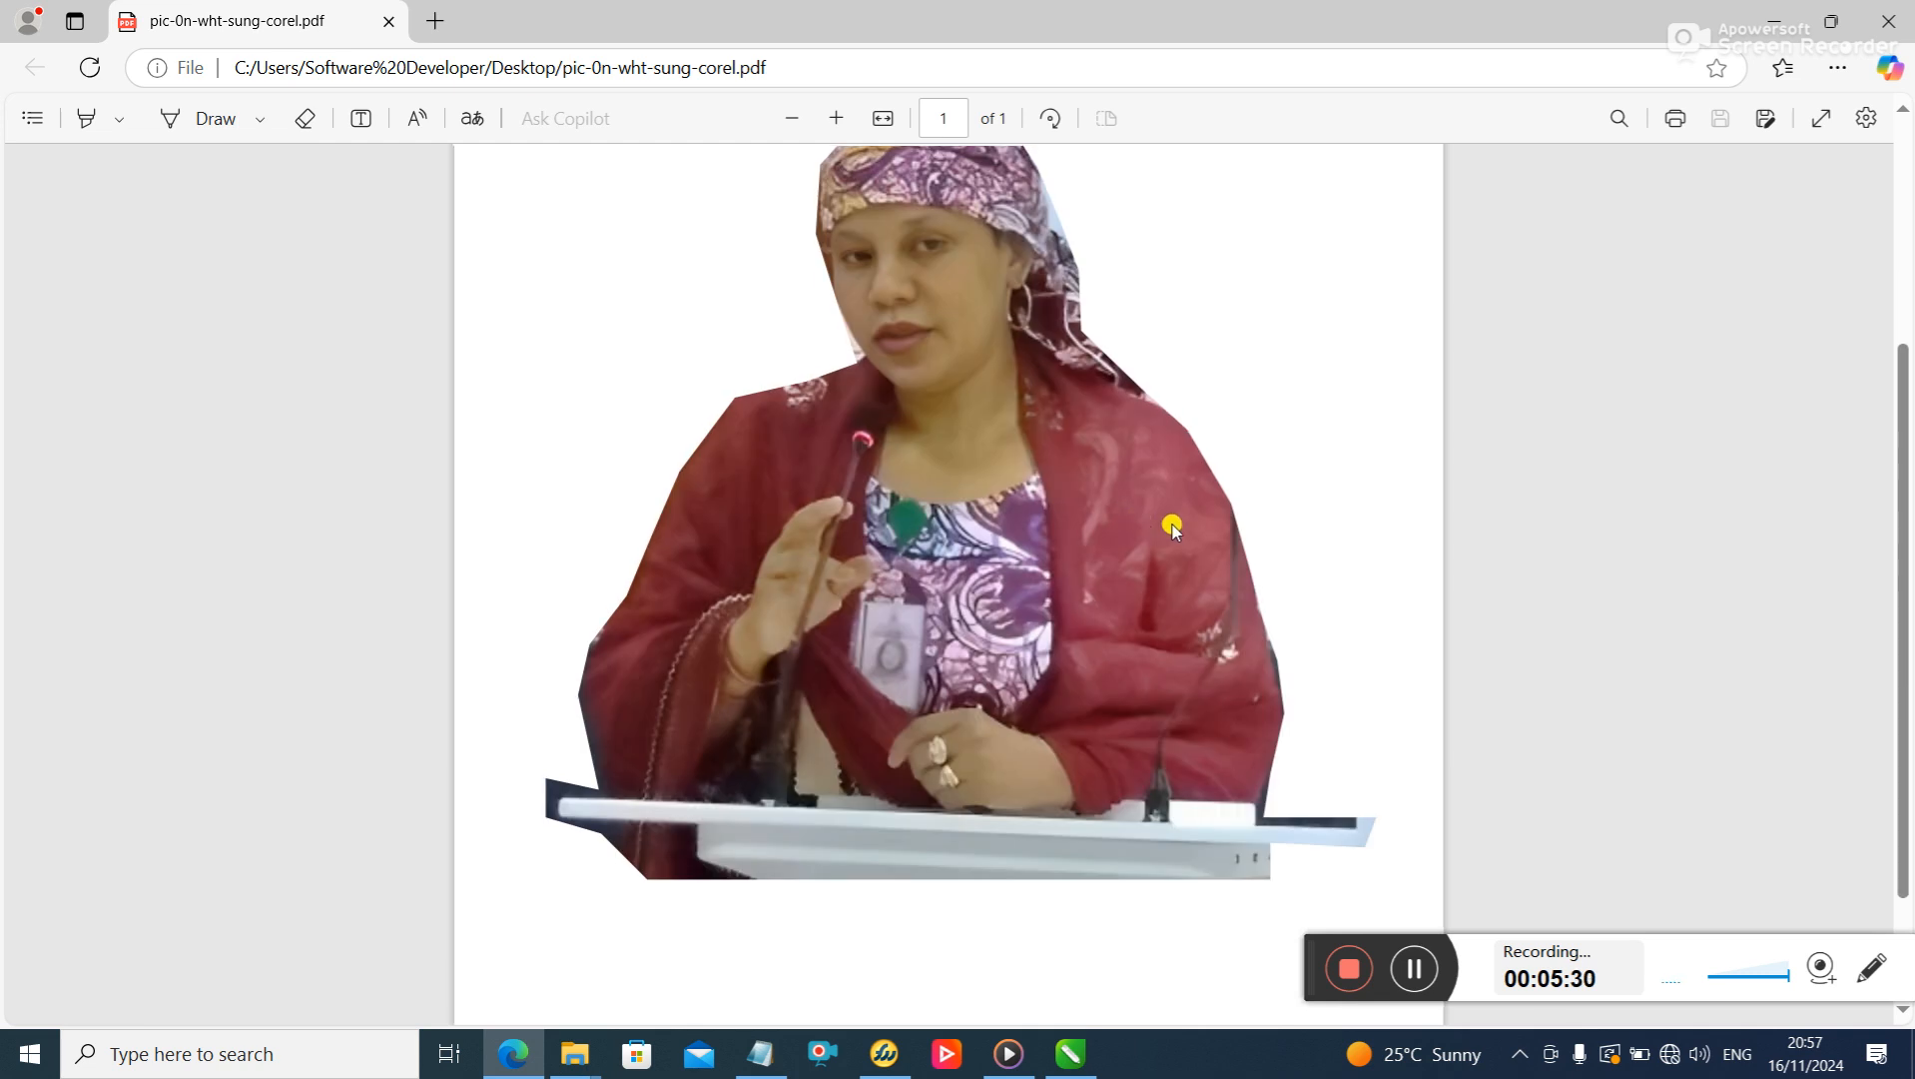
pyautogui.scroll(1, 1172, 528)
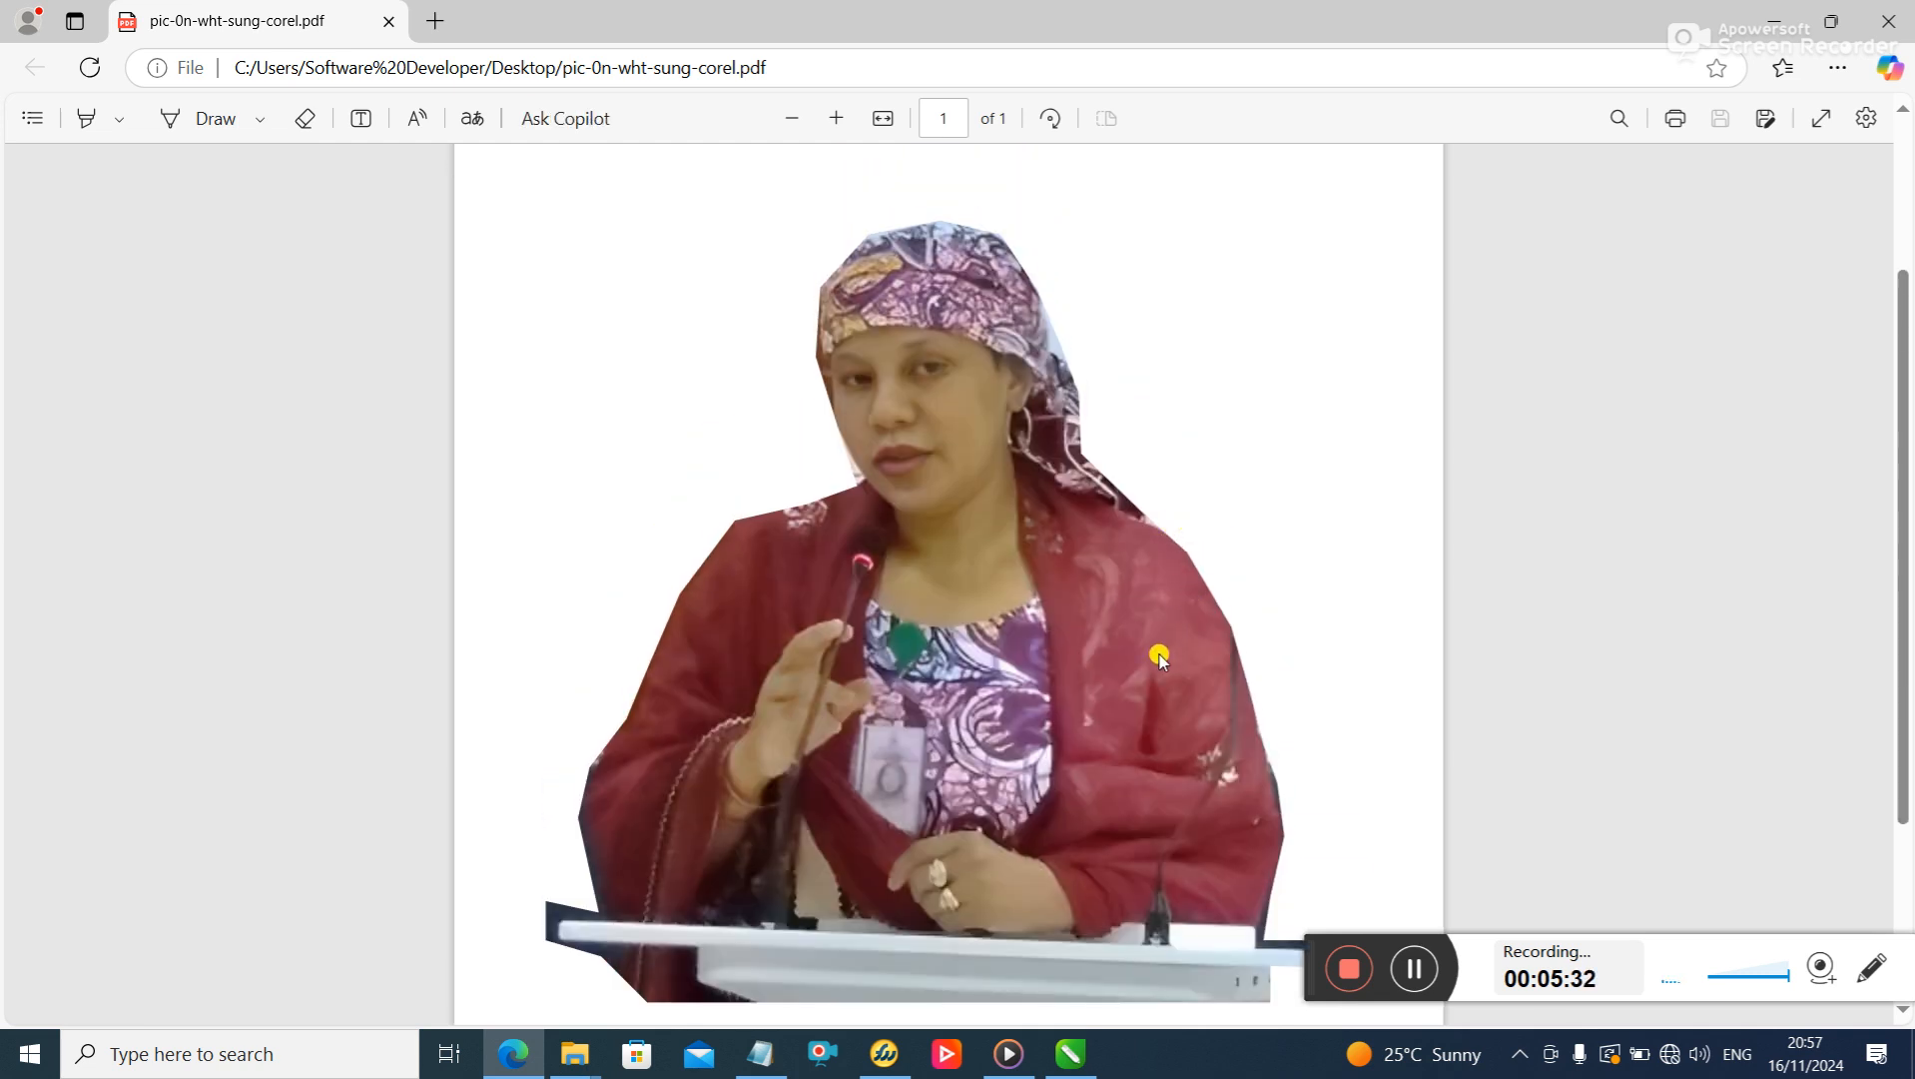
pyautogui.scroll(-1, 1158, 654)
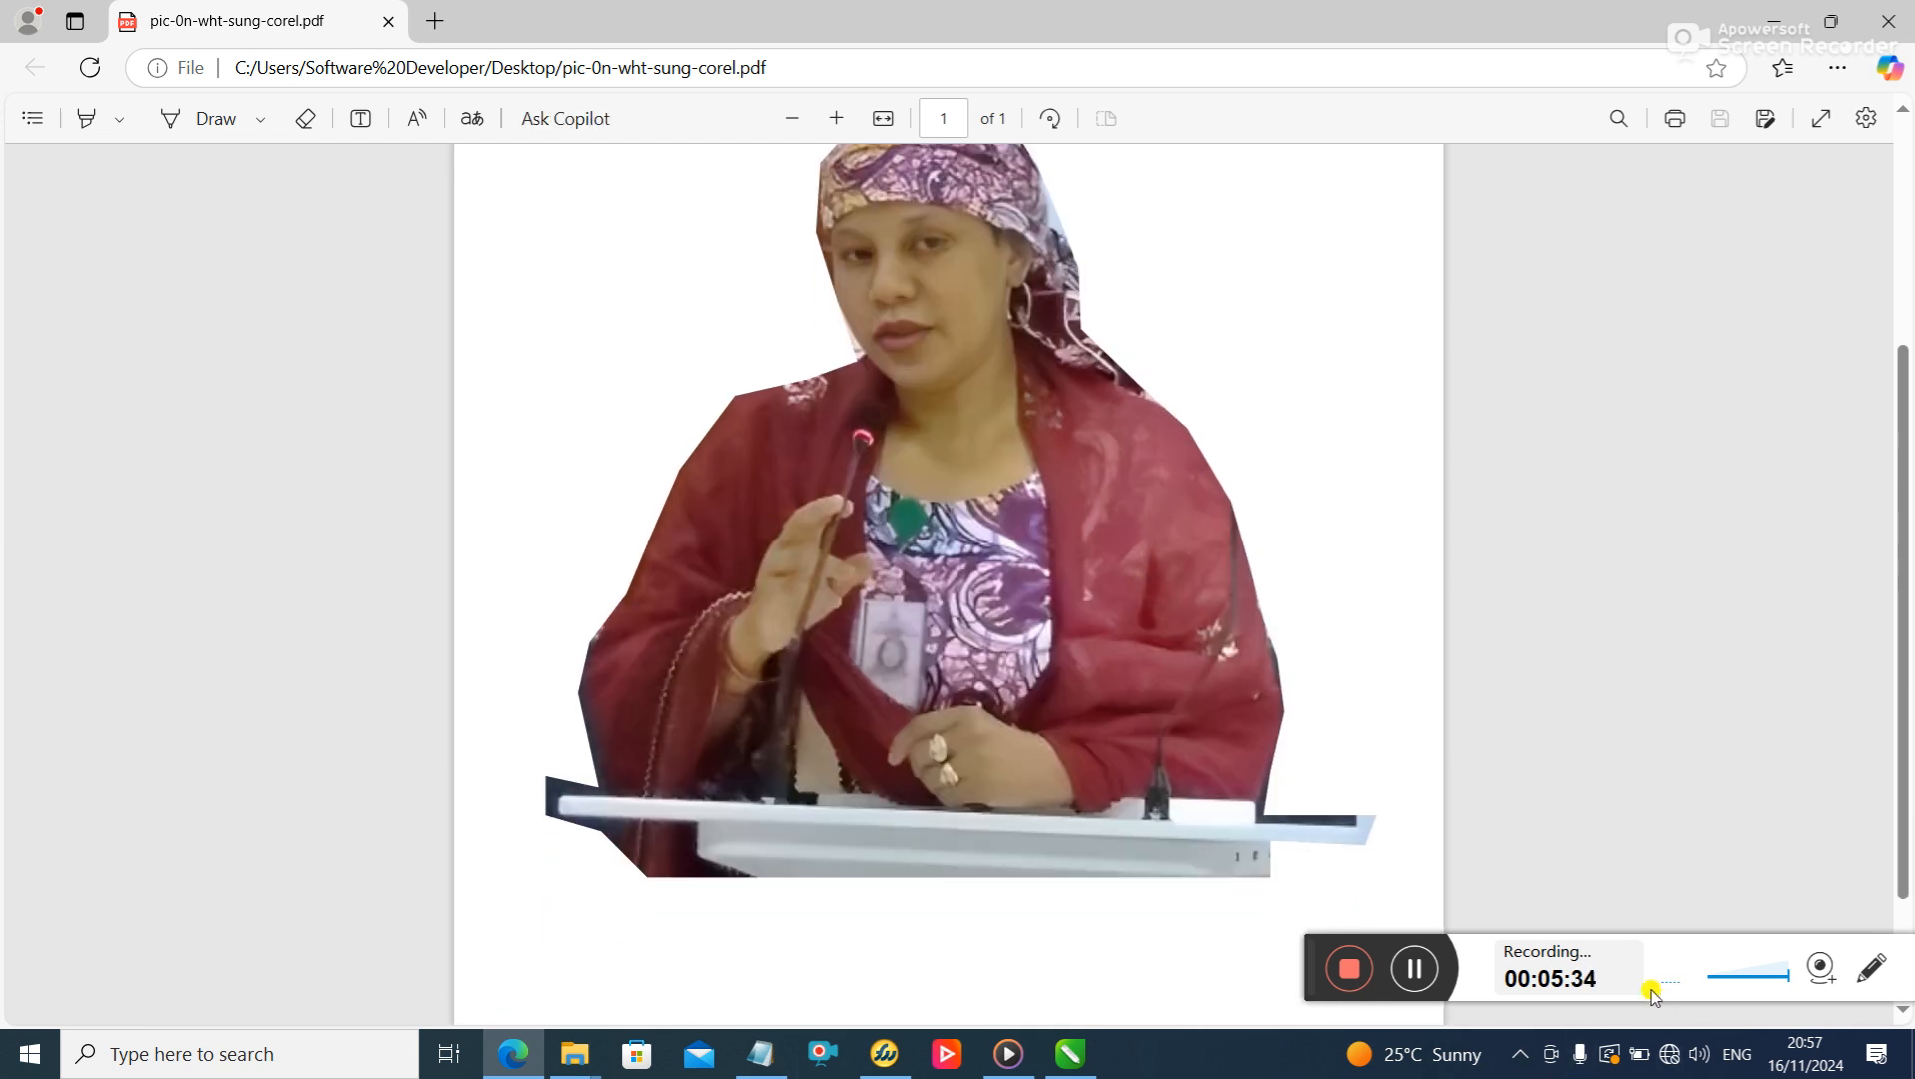